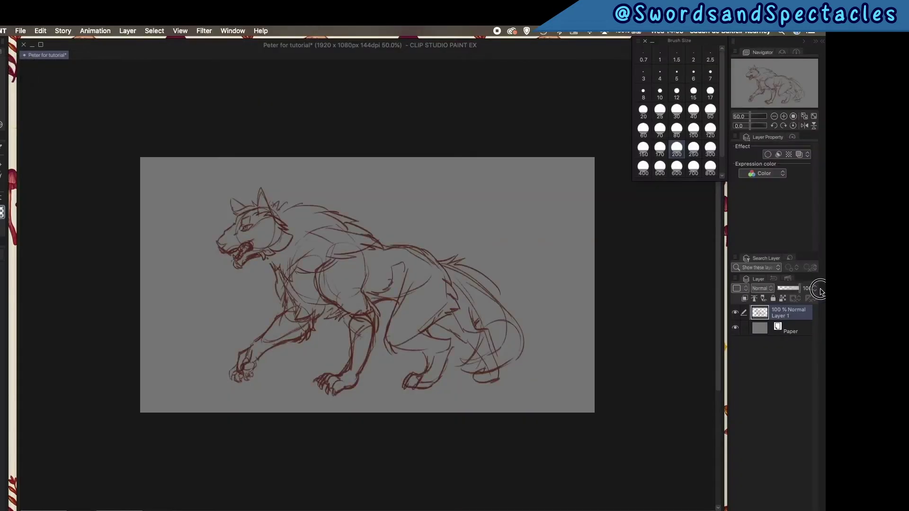
Add a new layer above the wolf sketch and lower the Layer 1 sketch's opacity to 43%.
key(ctrl+shift+n)
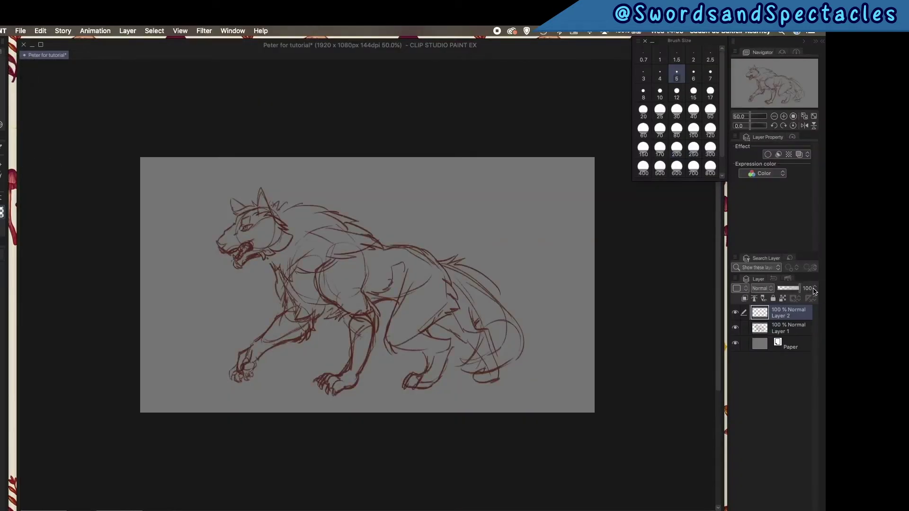
click(788, 328)
drag(799, 289, 787, 289)
Ink the wolf's upper head on the new layer, tracing the muzzle, brow, eye, crown fur and cheek fur.
click(781, 313)
key(super+plus)
key(super+plus)
key(super+plus)
key(super+plus)
drag(180, 229, 499, 363)
drag(330, 302, 349, 314)
drag(444, 241, 499, 266)
mouse_move(499, 267)
mouse_down()
mouse_move(468, 292)
mouse_move(379, 309)
mouse_up()
mouse_move(374, 318)
mouse_down()
mouse_move(281, 317)
mouse_move(238, 336)
mouse_up()
mouse_move(195, 305)
mouse_down()
mouse_move(236, 338)
mouse_move(222, 266)
mouse_up()
mouse_move(222, 264)
mouse_down()
mouse_move(242, 248)
mouse_move(338, 223)
mouse_up()
mouse_move(261, 192)
mouse_down()
mouse_move(256, 236)
mouse_move(303, 192)
mouse_up()
drag(244, 231, 255, 236)
drag(300, 290, 326, 289)
drag(453, 224, 445, 241)
drag(323, 181, 406, 177)
drag(385, 183, 472, 228)
mouse_move(258, 171)
mouse_down()
mouse_move(357, 151)
mouse_move(300, 150)
mouse_move(261, 179)
mouse_up()
key(super+z)
key(super+z)
key(super+z)
Rename the upper head layer "head top" and add a layer named "close ear" directly above the sketch.
double_click(789, 315)
text(head)
click(791, 329)
key(super+shift+n)
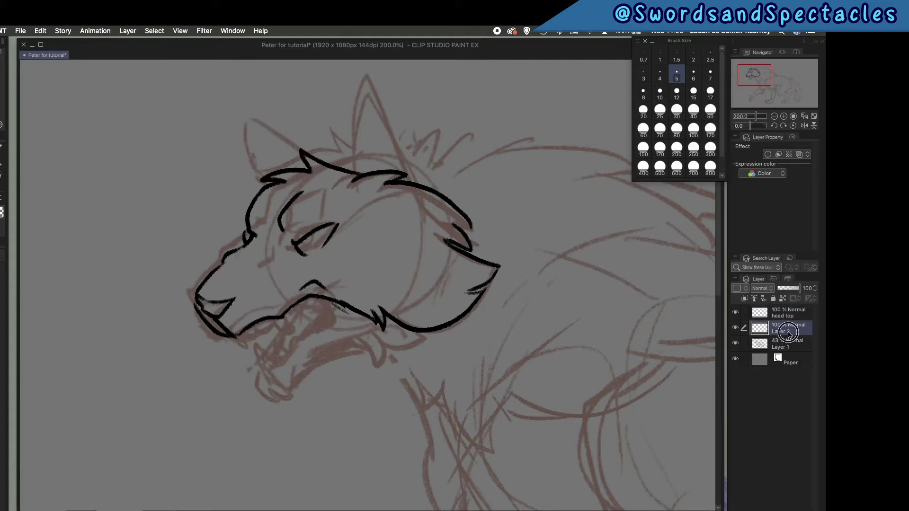
double_click(784, 331)
text(clos)
Ink the near ear with its inner fold lines and rounded base on the close ear layer.
drag(363, 193, 366, 76)
mouse_move(369, 76)
mouse_down()
mouse_move(414, 159)
mouse_move(355, 182)
mouse_up()
mouse_move(365, 108)
mouse_down()
mouse_move(389, 196)
mouse_move(404, 209)
mouse_up()
Add a layer named "far ear" beneath the close ear layer and ink the far ear on it.
click(789, 347)
key(super+shift+n)
double_click(791, 348)
text(far ear)
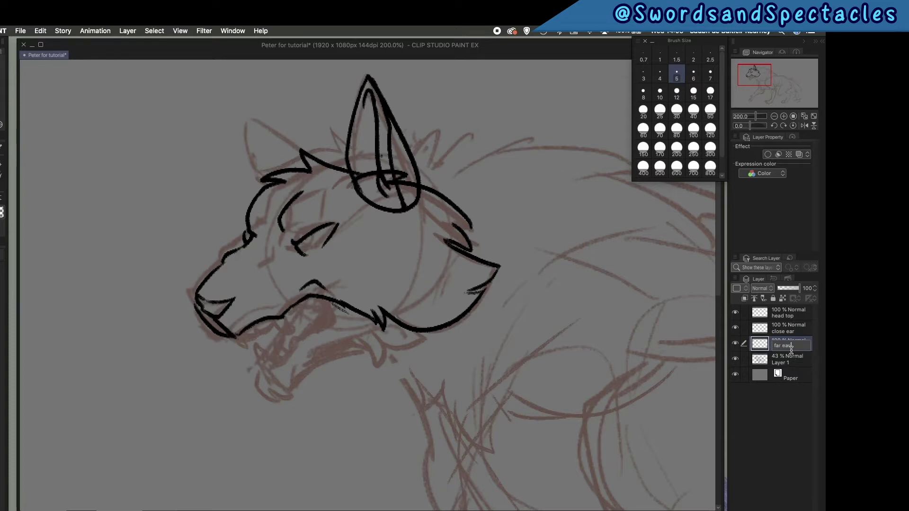
key(Return)
drag(267, 178, 253, 112)
mouse_move(253, 112)
mouse_down()
mouse_move(324, 162)
mouse_move(270, 184)
mouse_up()
Add a layer named "lower jaw" between the head top and close ear layers.
click(794, 359)
click(786, 330)
key(super+shift+n)
double_click(789, 331)
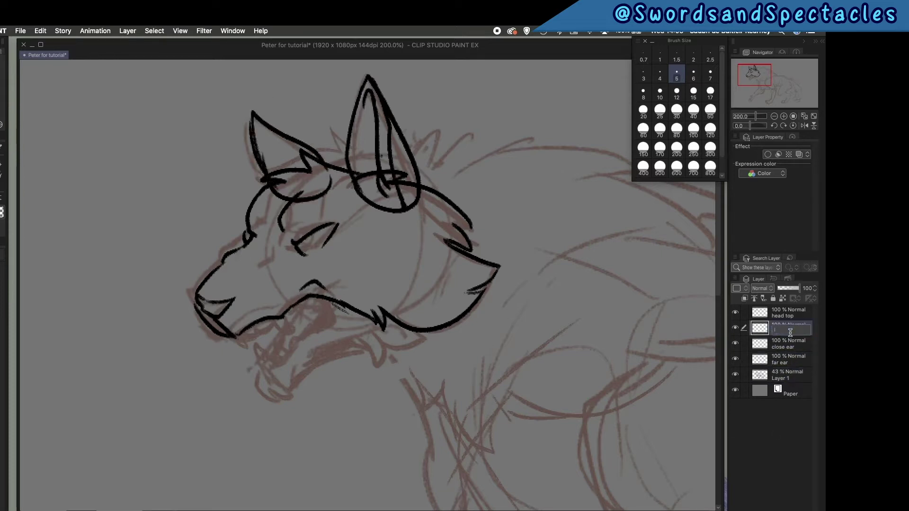
text(lower jaw)
key(Return)
Lower the head top layer's opacity to 34% and ink the lower jaw, mouth interior and lower teeth.
mouse_move(329, 297)
mouse_down()
mouse_move(280, 367)
mouse_move(310, 333)
mouse_move(331, 278)
mouse_move(406, 276)
mouse_up()
click(757, 311)
click(785, 289)
click(787, 328)
mouse_move(406, 277)
mouse_down()
mouse_move(444, 306)
mouse_move(301, 385)
mouse_move(259, 361)
mouse_move(275, 364)
mouse_move(329, 269)
mouse_up()
key(super+z)
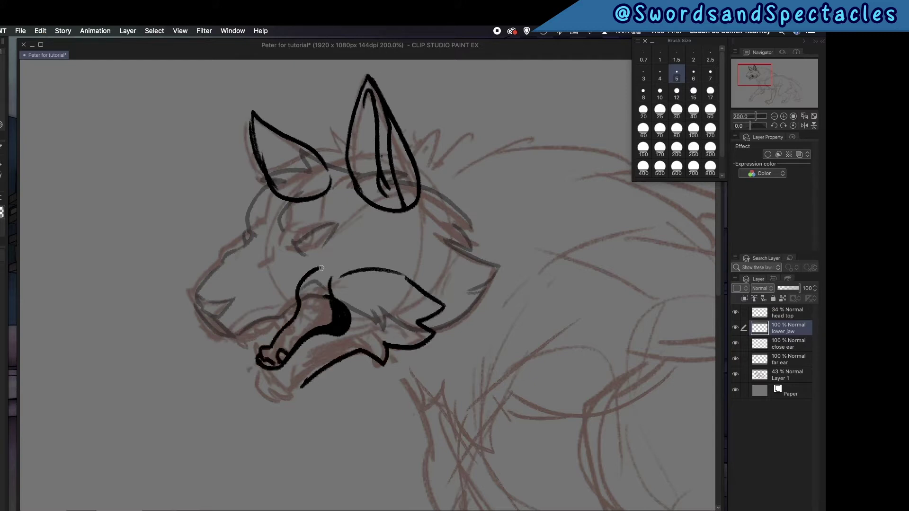
drag(298, 304, 277, 350)
drag(273, 384, 303, 387)
Set the lower jaw layer's opacity to 26% and the head top layer's opacity to 100%.
click(784, 288)
click(786, 313)
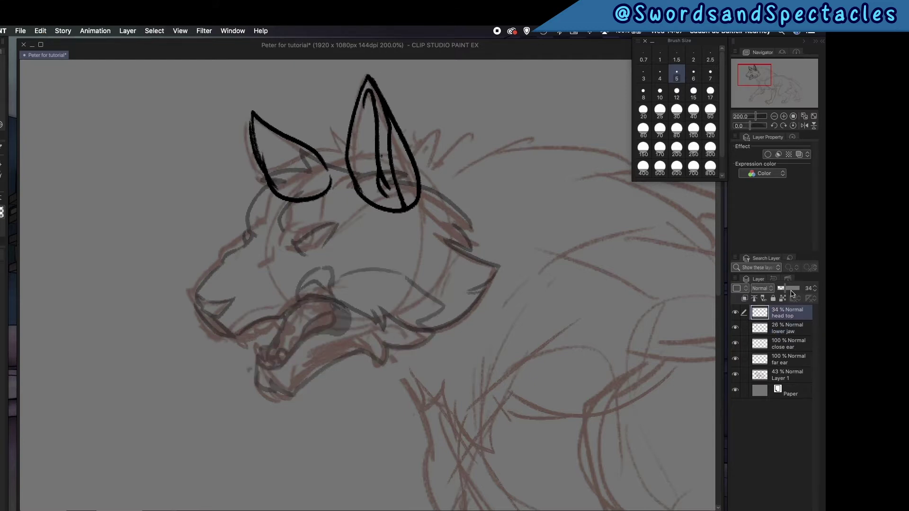
click(800, 288)
Ink the upper teeth, eye details and muzzle crease on the head top layer, and set the lower jaw layer to 100% opacity.
mouse_move(233, 338)
mouse_down()
mouse_move(279, 336)
mouse_move(300, 307)
mouse_up()
drag(295, 309, 327, 300)
drag(239, 340, 267, 327)
drag(305, 256, 326, 241)
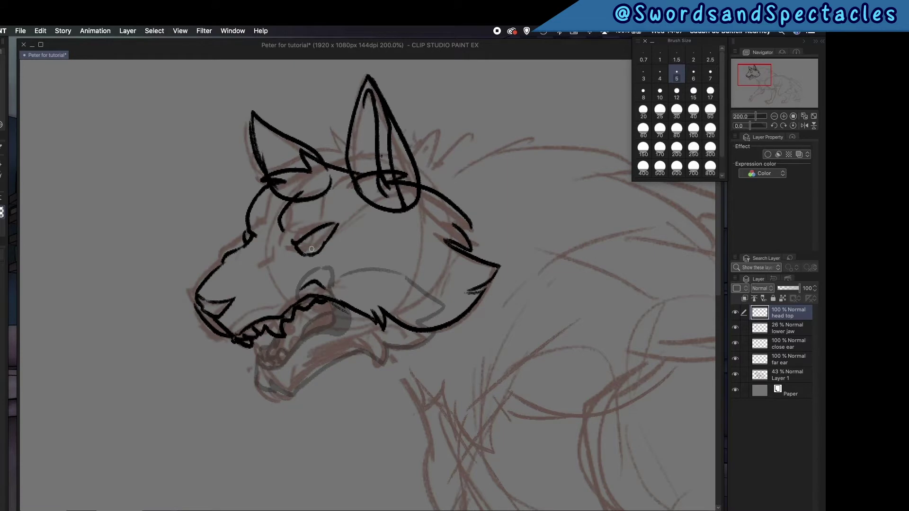
drag(257, 276, 291, 259)
drag(302, 241, 315, 236)
click(786, 328)
click(799, 289)
Lock the Layer 1 sketch and add a new layer directly above it.
click(786, 375)
click(774, 298)
key(super+shift+n)
Ink the mane's outline around the neck and shoulders, with pointed fur tufts along its edges.
drag(521, 237, 312, 287)
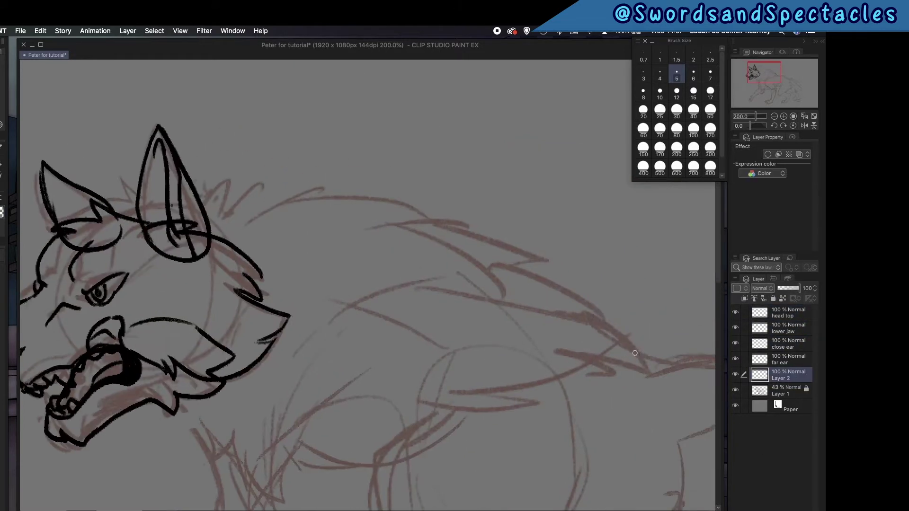
drag(538, 266, 634, 325)
drag(379, 211, 582, 271)
drag(203, 195, 341, 170)
drag(331, 332, 334, 225)
drag(610, 259, 474, 299)
mouse_move(535, 302)
mouse_down()
mouse_move(458, 329)
mouse_move(340, 332)
mouse_up()
drag(331, 332, 407, 247)
drag(414, 246, 378, 294)
drag(290, 248, 349, 306)
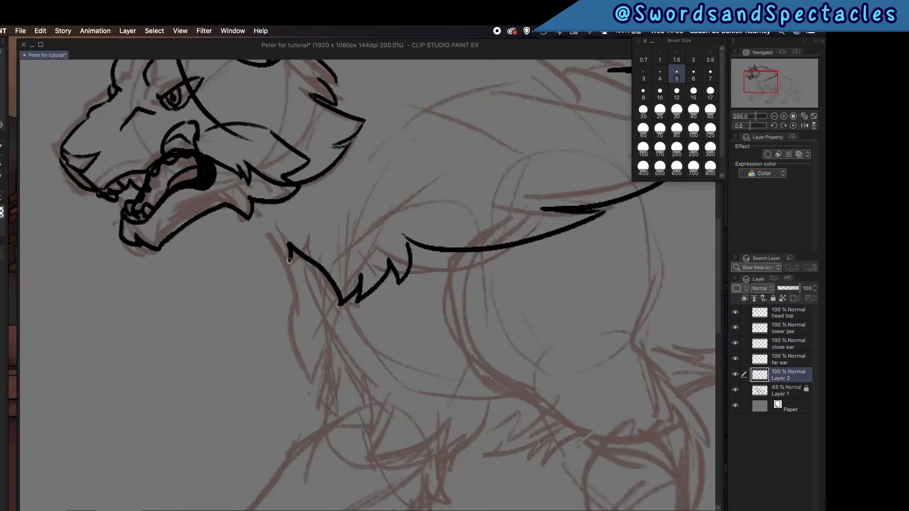
drag(269, 212, 291, 279)
drag(583, 409, 408, 442)
Rename the mane layer "neck fluff" and add a new layer between it and the locked sketch.
key(super+minus)
key(super+minus)
key(super+minus)
double_click(771, 378)
text(fluff)
click(783, 392)
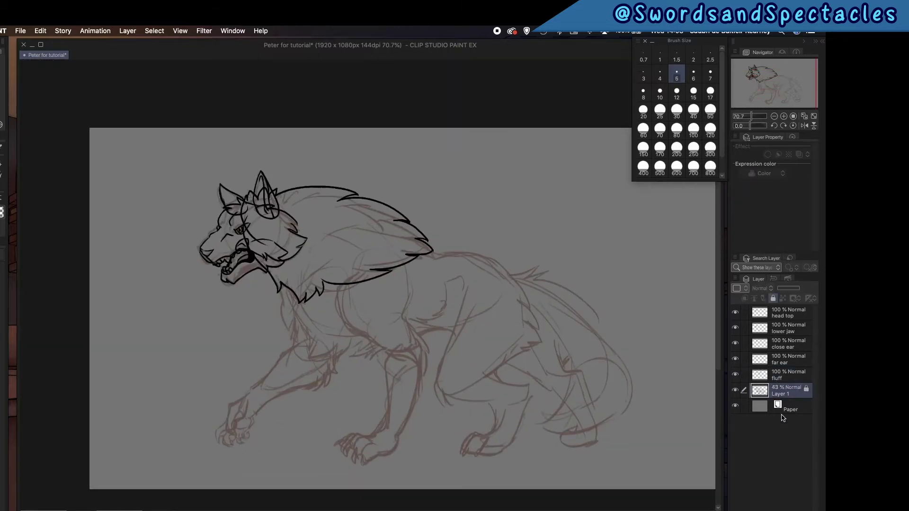
key(super+shift+n)
double_click(775, 378)
text(neck fluff)
click(787, 391)
Ink the chest, its ragged fur edge and the near shoulder below the mane on the new layer.
key(super+plus)
key(super+plus)
mouse_move(448, 303)
mouse_down()
mouse_move(373, 324)
mouse_move(274, 261)
mouse_up()
drag(331, 189, 289, 228)
drag(193, 190, 231, 305)
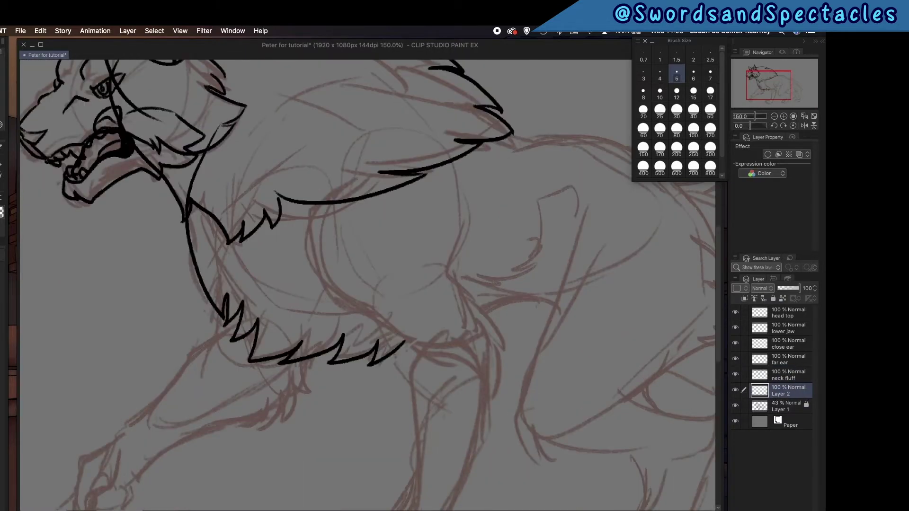
key(super+z)
key(super+z)
drag(192, 214, 205, 288)
drag(331, 226, 330, 203)
drag(430, 308, 339, 337)
drag(331, 315, 243, 296)
Ink the back, rump and near hind leg, with fur tufts along the haunch.
drag(331, 204, 52, 216)
drag(233, 125, 450, 251)
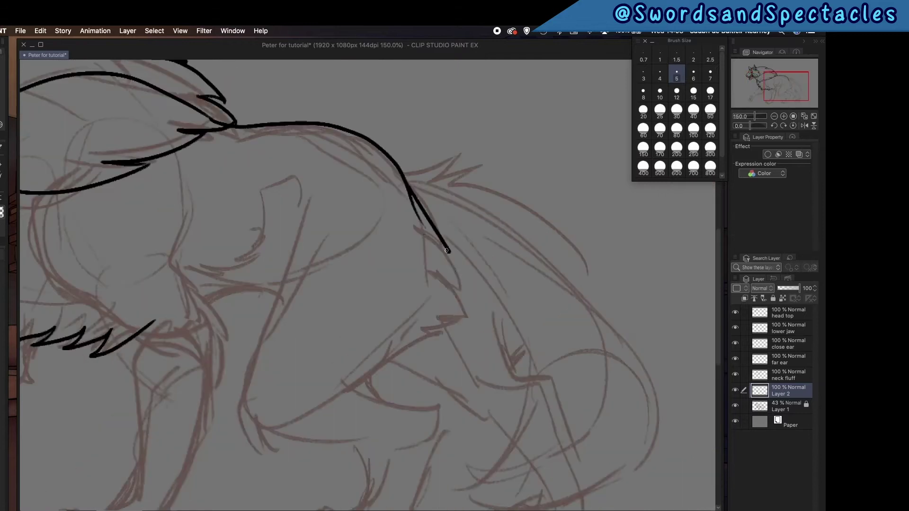
drag(452, 327, 298, 421)
drag(263, 353, 268, 457)
drag(303, 379, 275, 204)
drag(335, 208, 417, 228)
drag(338, 274, 299, 337)
drag(397, 305, 364, 364)
drag(294, 336, 266, 360)
mouse_move(353, 303)
mouse_down()
mouse_move(377, 410)
mouse_move(489, 415)
mouse_up()
Ink the lower part of the near legs and the paws, and undo the last four strokes.
drag(236, 280, 240, 421)
mouse_move(306, 302)
mouse_down()
mouse_move(267, 450)
mouse_move(356, 276)
mouse_up()
drag(378, 287, 333, 333)
mouse_move(336, 308)
mouse_down()
mouse_move(290, 335)
mouse_move(287, 358)
mouse_up()
drag(286, 358, 333, 333)
mouse_move(320, 302)
mouse_down()
mouse_move(268, 334)
mouse_move(269, 317)
mouse_up()
drag(279, 285, 243, 308)
key(super+z)
key(super+z)
key(super+z)
key(super+z)
Ink the toes and claws of the near front paw.
key(super+plus)
mouse_move(366, 257)
mouse_down()
mouse_move(294, 316)
mouse_move(276, 286)
mouse_up()
drag(275, 286, 306, 272)
drag(328, 236, 288, 261)
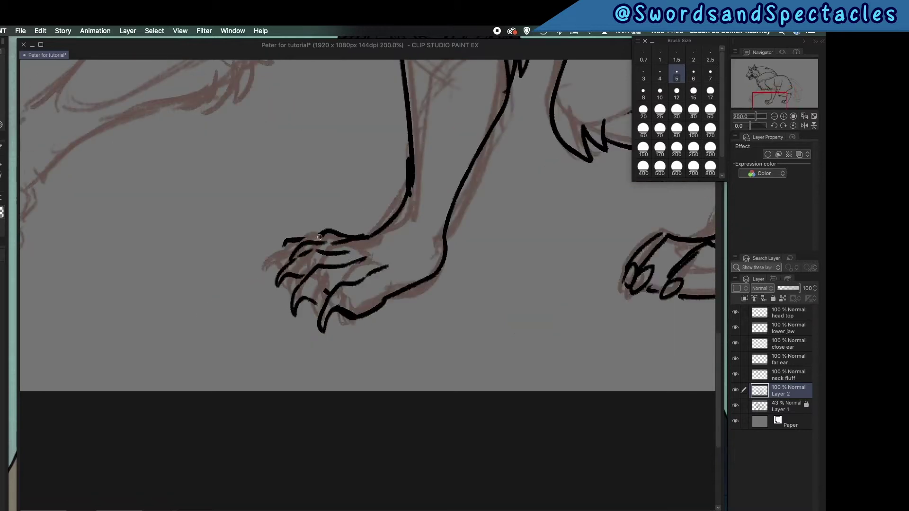
Check the body line art by toggling its layer's visibility, and rename the layer "rest of the body".
key(super+minus)
key(super+minus)
key(super+minus)
click(736, 391)
click(736, 391)
double_click(780, 394)
text(re)
key(Return)
Add a new layer named "far legs" between the rest of the body layer and the locked sketch.
click(782, 408)
key(super+shift+n)
double_click(782, 409)
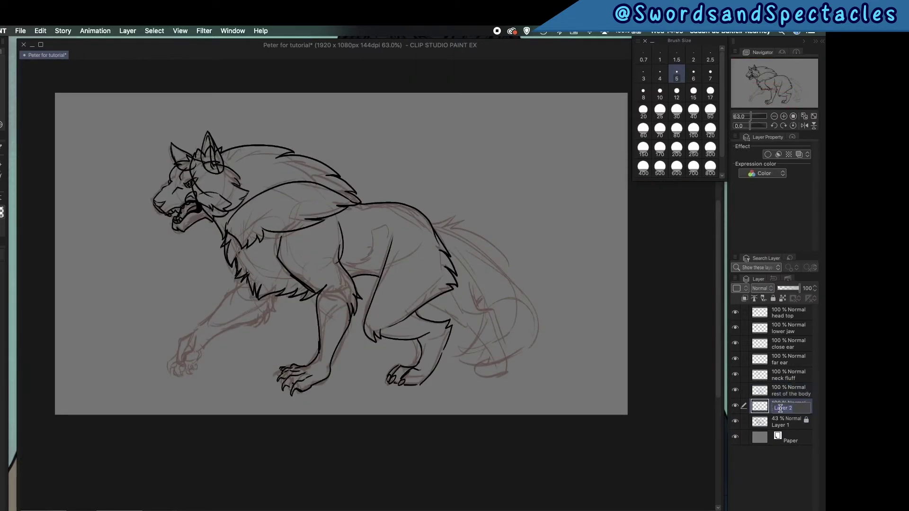
text(far legs)
key(Return)
key(super+Tab)
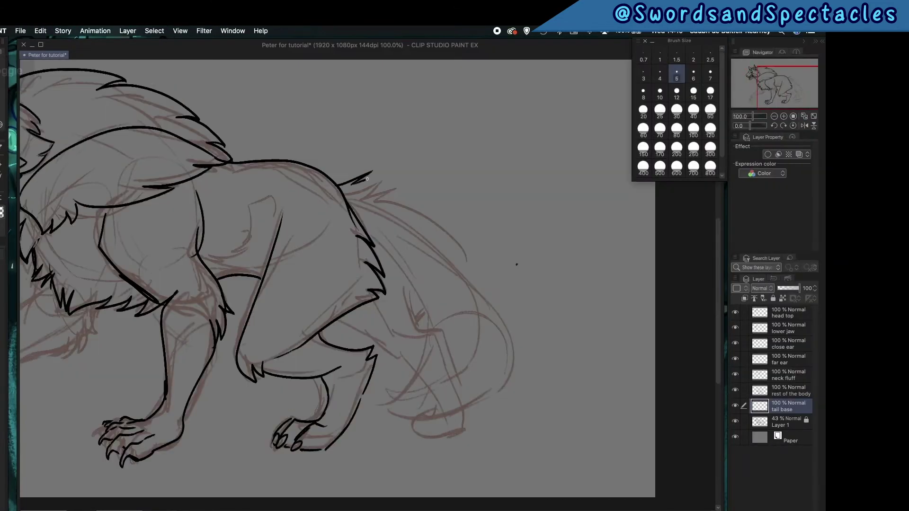
Ink the first section of the tail on the tail base layer, with a rounded end and tufts at the rump.
drag(362, 182, 473, 283)
drag(473, 284, 400, 312)
drag(362, 237, 326, 184)
drag(352, 171, 379, 168)
drag(350, 206, 321, 175)
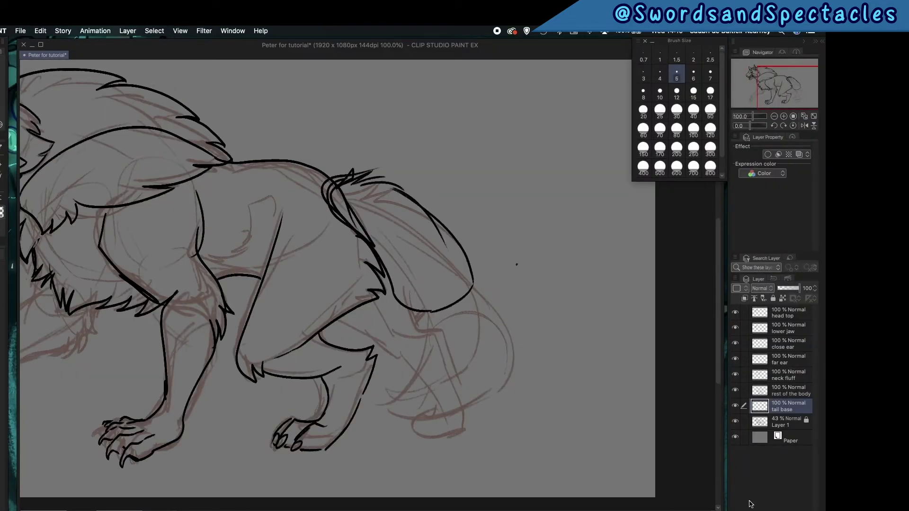
Add a layer named "tail mid" above the tail base layer and ink the tail's middle section on it.
click(750, 507)
mouse_move(795, 406)
mouse_down()
mouse_move(800, 427)
mouse_move(797, 402)
mouse_up()
double_click(786, 409)
text(tail mid)
key(Return)
mouse_move(460, 244)
mouse_down()
mouse_move(481, 360)
mouse_move(401, 354)
mouse_up()
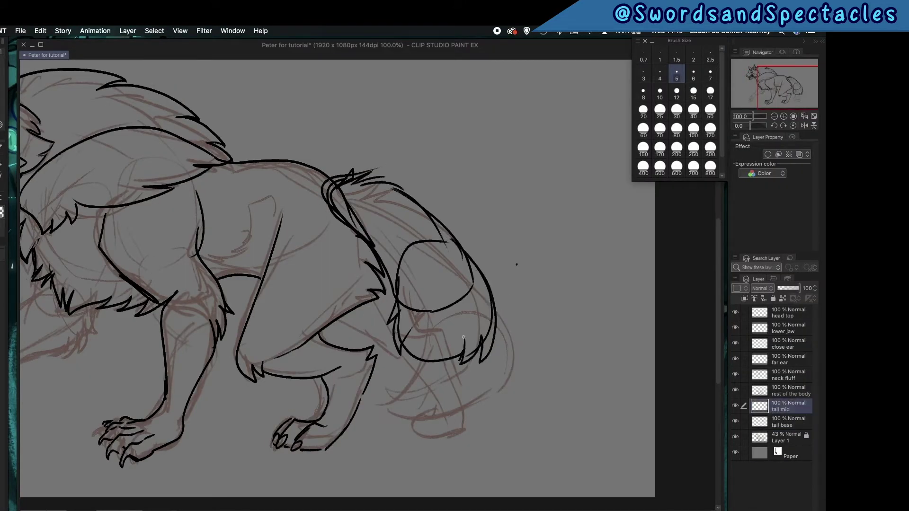
Add a layer named "tail tip" between the tail mid and tail base layers.
key(ctrl+shift+n)
double_click(787, 417)
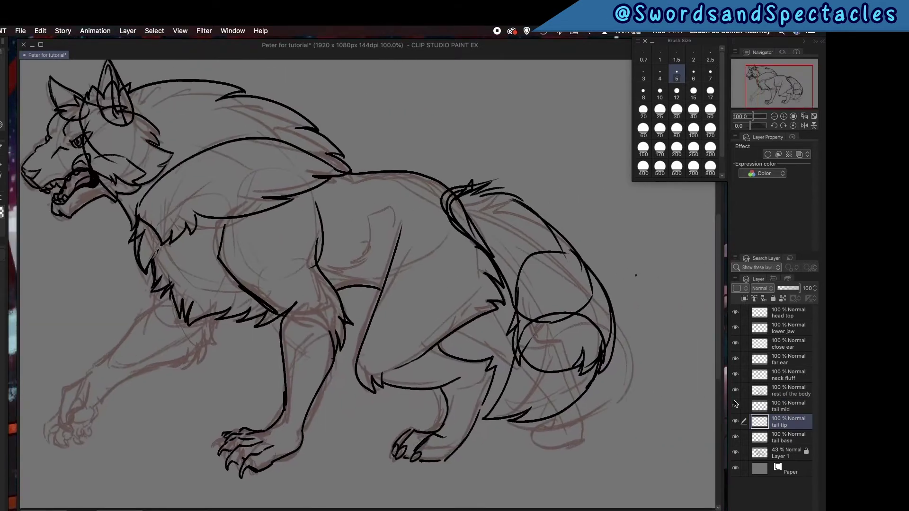
Hide the three tail layers and add a layer named "far leg" between the tail base layer and the locked sketch.
drag(735, 406, 735, 437)
key(ctrl+shift+n)
double_click(785, 454)
text(far leg)
key(Return)
Ink the far hind leg and its foot on the far leg layer, and show the three tail layers again.
mouse_move(473, 284)
mouse_down()
mouse_move(400, 273)
mouse_move(468, 306)
mouse_up()
drag(371, 305, 488, 407)
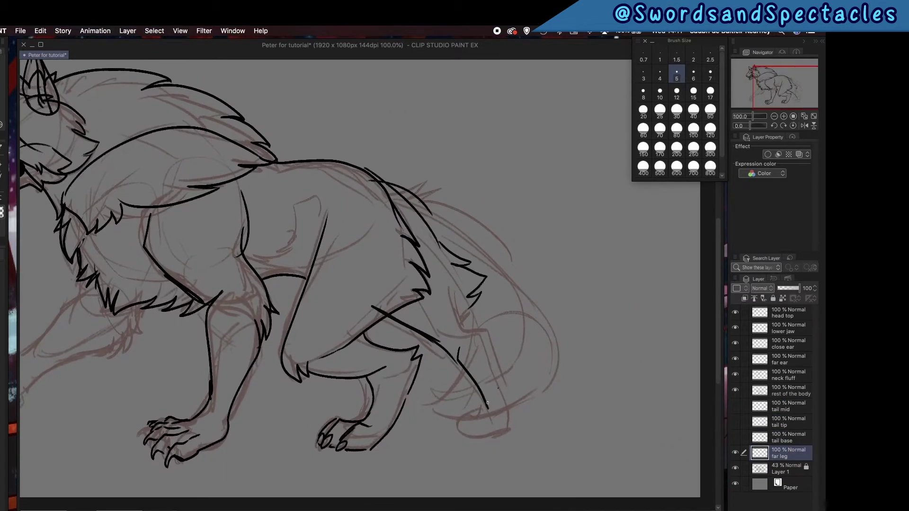
drag(478, 302, 513, 408)
key(super+plus)
mouse_move(507, 319)
mouse_down()
mouse_move(454, 364)
mouse_move(465, 362)
mouse_up()
key(super+minus)
key(super+minus)
key(super+minus)
drag(735, 406, 735, 437)
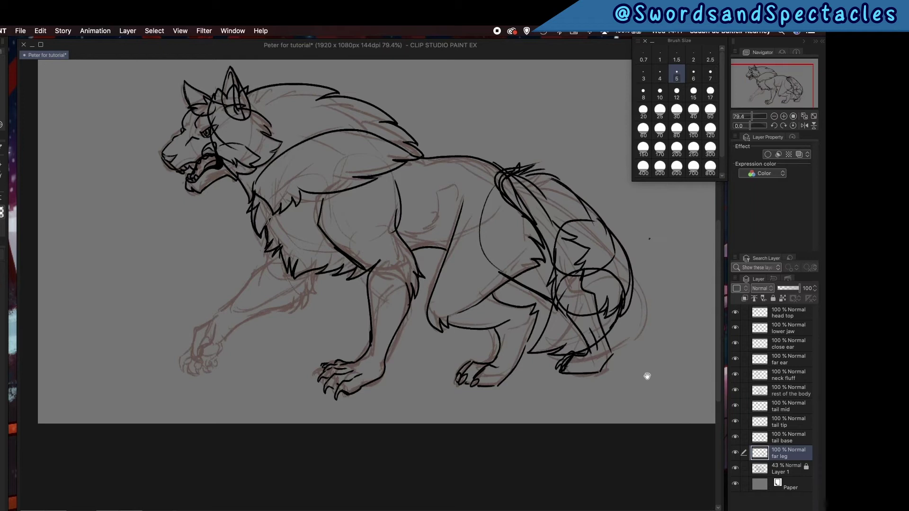
Add a layer named "upper arm" between the rest of the body and tail mid layers.
drag(647, 376, 631, 410)
click(787, 407)
key(super+shift+n)
double_click(788, 408)
text(upper arm)
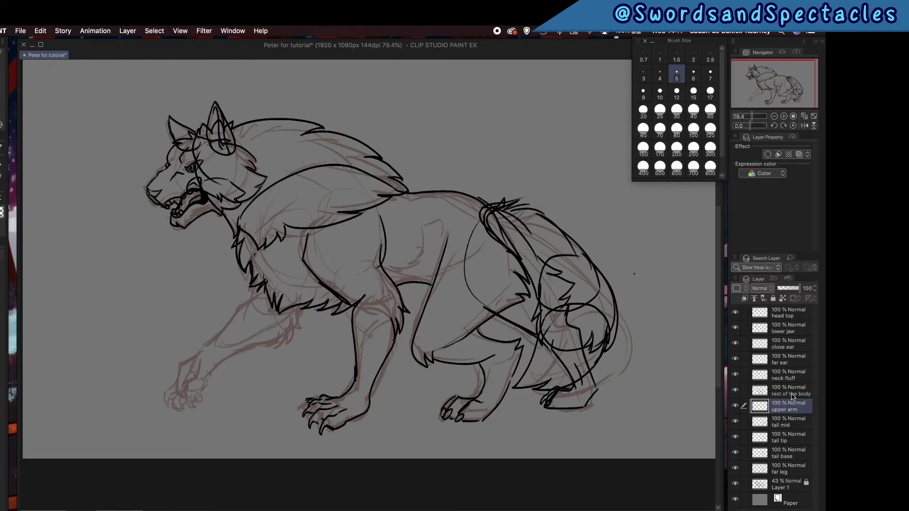
Ink the far front leg's upper section on the upper arm layer, with a rounded shoulder end and fur tufts at the elbow.
click(783, 117)
click(783, 116)
drag(230, 198, 213, 239)
drag(217, 263, 236, 352)
drag(293, 398, 332, 331)
drag(331, 284, 363, 306)
drag(247, 263, 397, 244)
drag(398, 260, 394, 275)
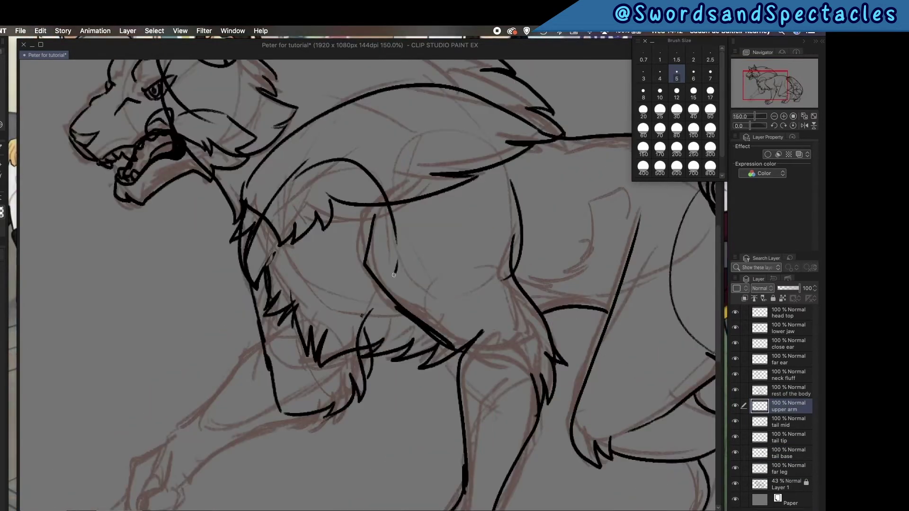
Add a layer named "mid arm" above the upper arm layer and ink the far foreleg from elbow to wrist on it.
scroll(393, 275, down, 5)
key(ctrl+shift+n)
double_click(786, 408)
mouse_move(312, 223)
mouse_down()
mouse_move(236, 309)
mouse_move(257, 336)
mouse_move(313, 291)
mouse_move(276, 332)
mouse_move(262, 293)
mouse_up()
double_click(786, 410)
text(mid arm)
Add a layer named "hand" above the mid arm layer and ink the raised front paw with its toes and claws on it.
key(super+shift+n)
double_click(786, 409)
text(hand)
super+click(313, 294)
drag(317, 232, 308, 290)
drag(339, 278, 319, 339)
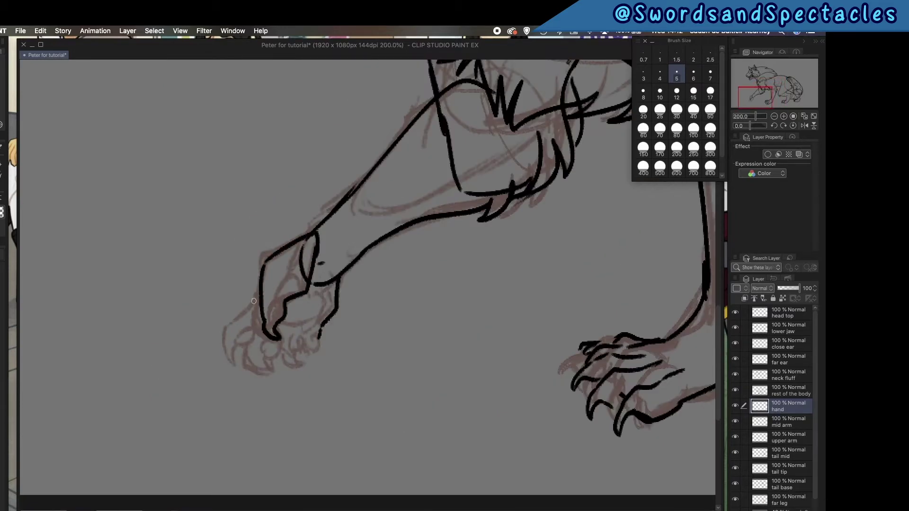
drag(260, 293, 232, 361)
mouse_move(249, 349)
mouse_down()
mouse_move(259, 377)
mouse_move(292, 376)
mouse_up()
drag(318, 332, 305, 364)
key(super+0)
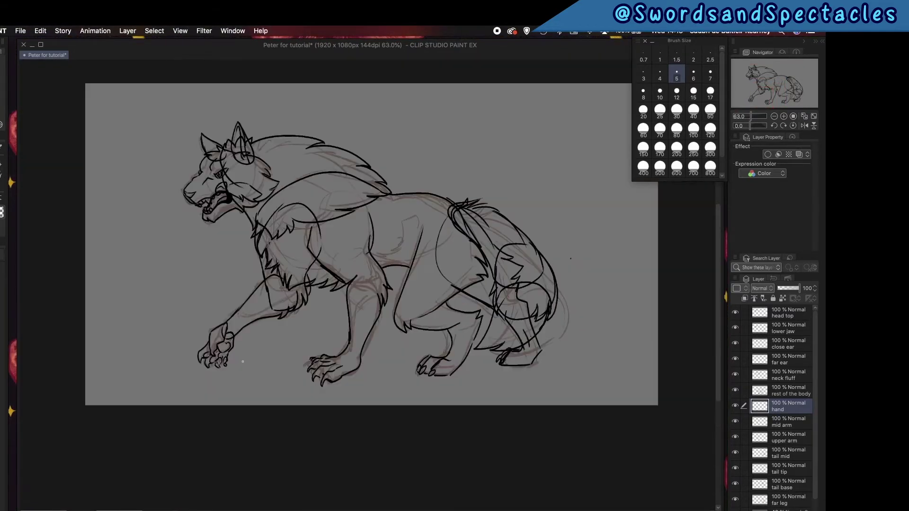
Create a new timeline at 12 fps with a playback time of 24 frames, and enlarge the Timeline palette to show more tracks.
click(232, 30)
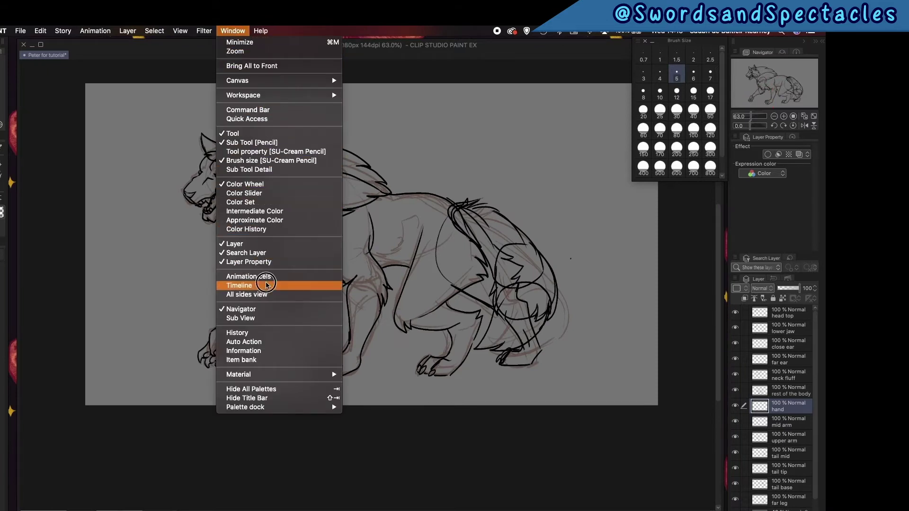
click(248, 286)
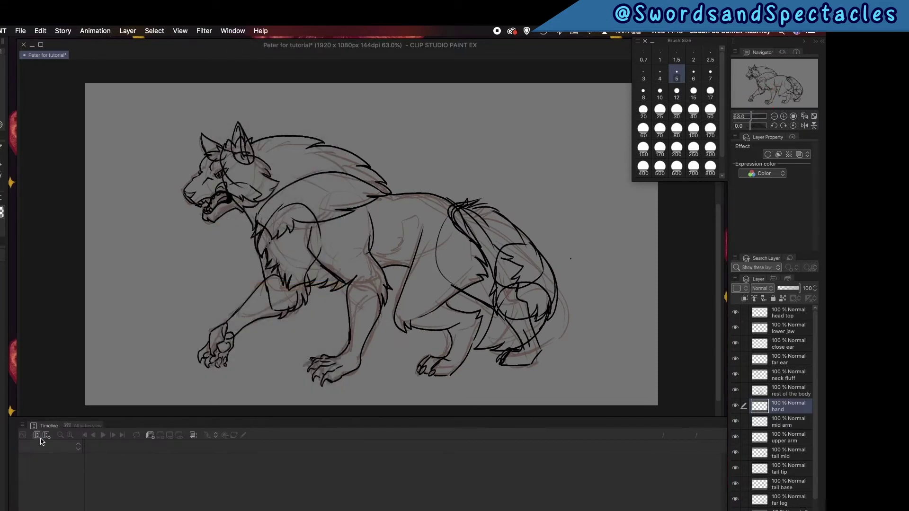
click(47, 436)
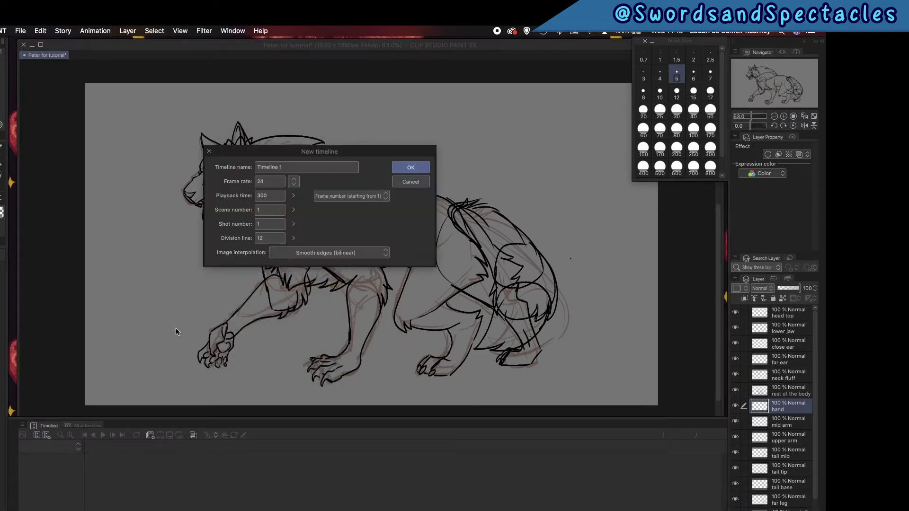
click(291, 195)
click(275, 196)
click(294, 181)
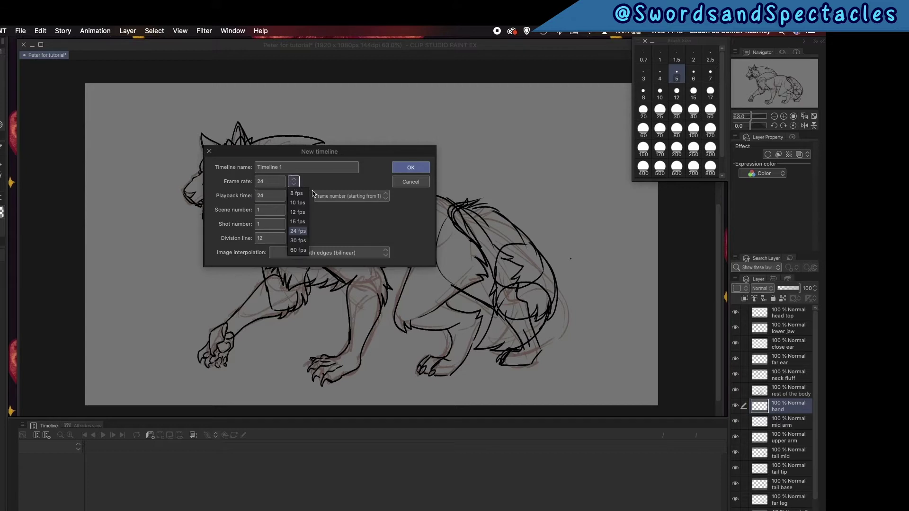
click(303, 213)
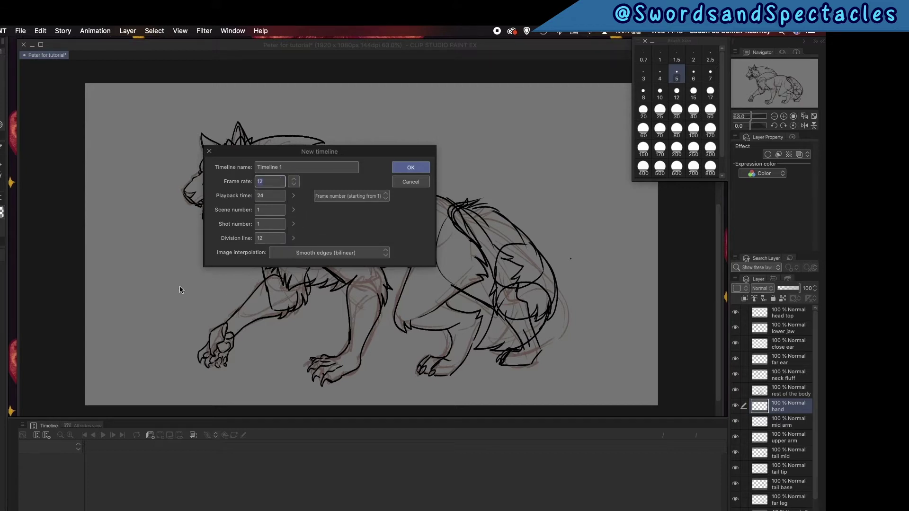
click(292, 240)
click(414, 168)
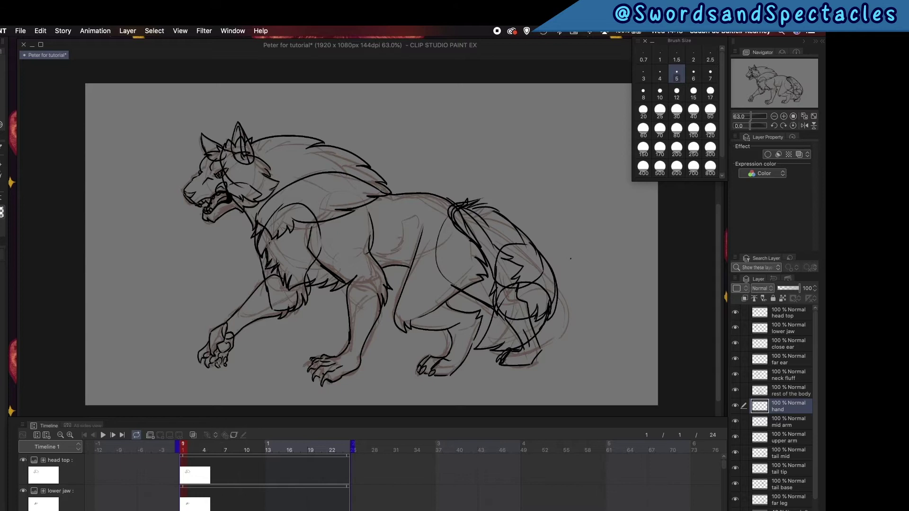
drag(179, 419, 196, 316)
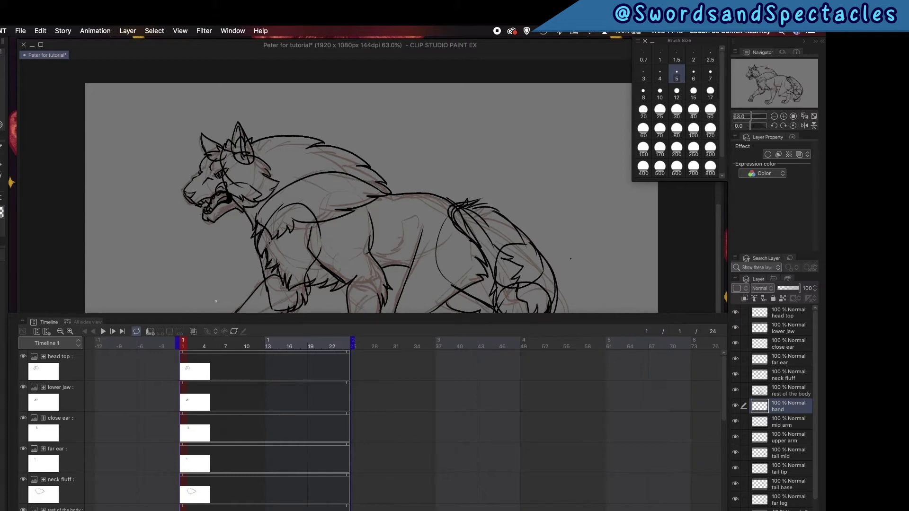
Enable keyframes on the head top layer and set its rotation centre near the close ear at frame 1 using the Operation tool.
click(788, 312)
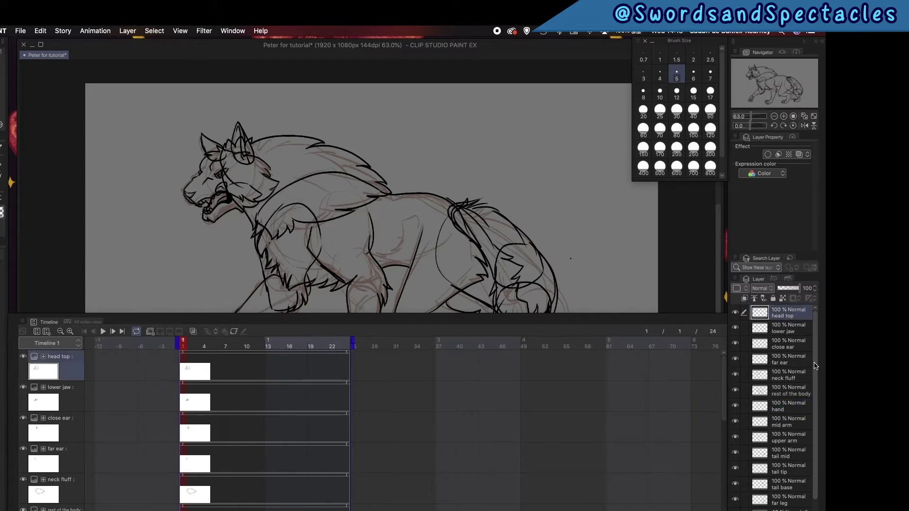
scroll(807, 379, down, 1)
scroll(807, 388, up, 1)
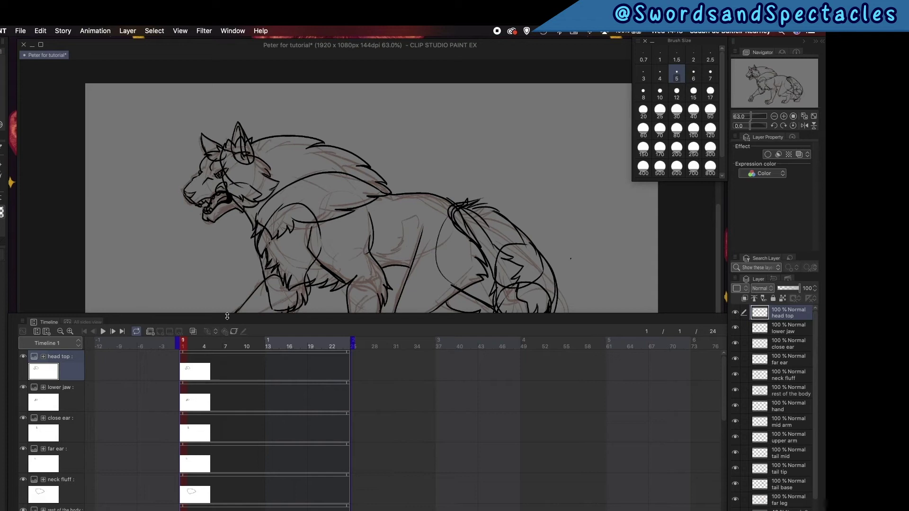
click(235, 334)
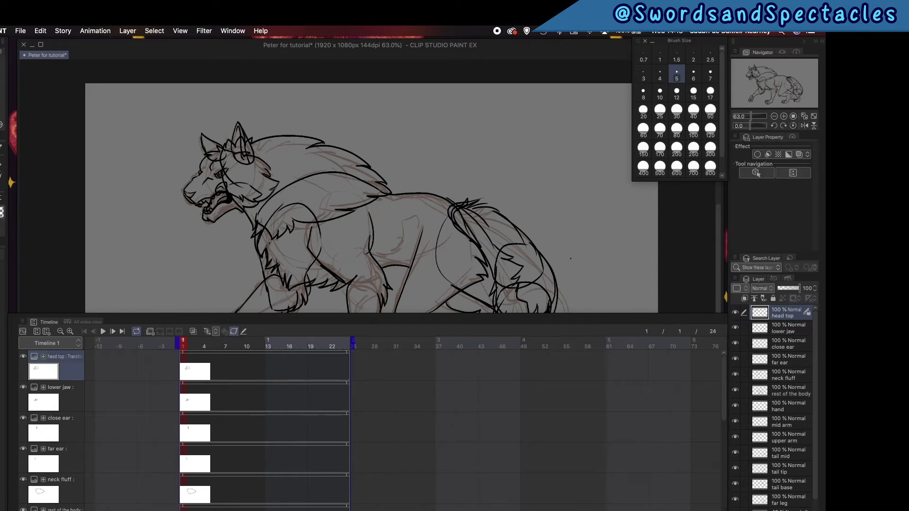
key(o)
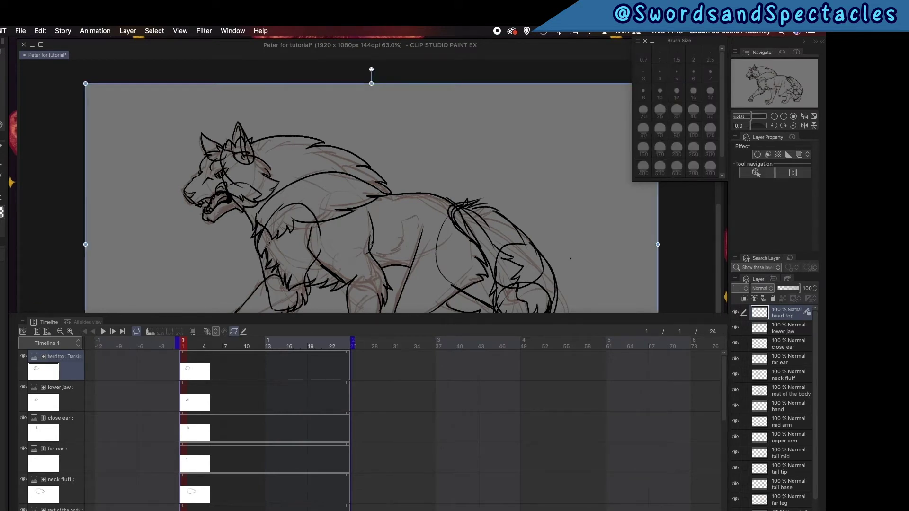
scroll(371, 244, down, 3)
scroll(371, 244, right, 1)
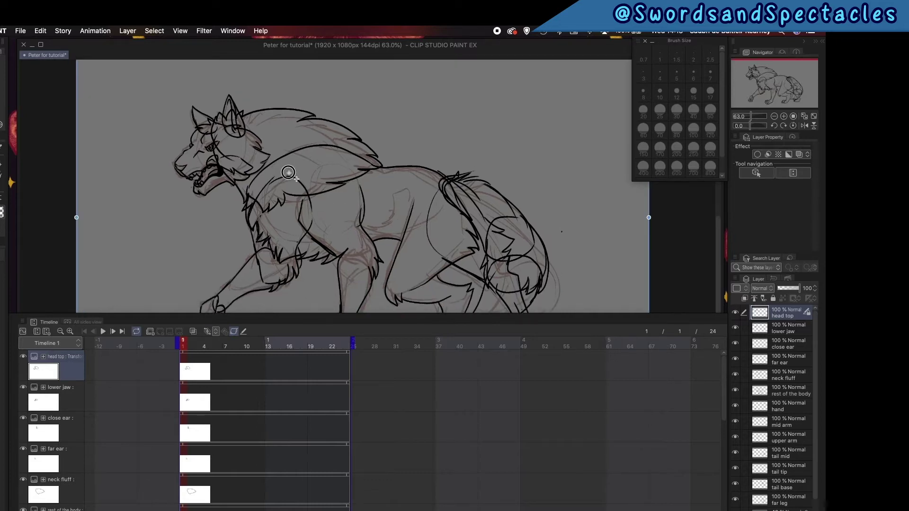
drag(386, 221, 403, 239)
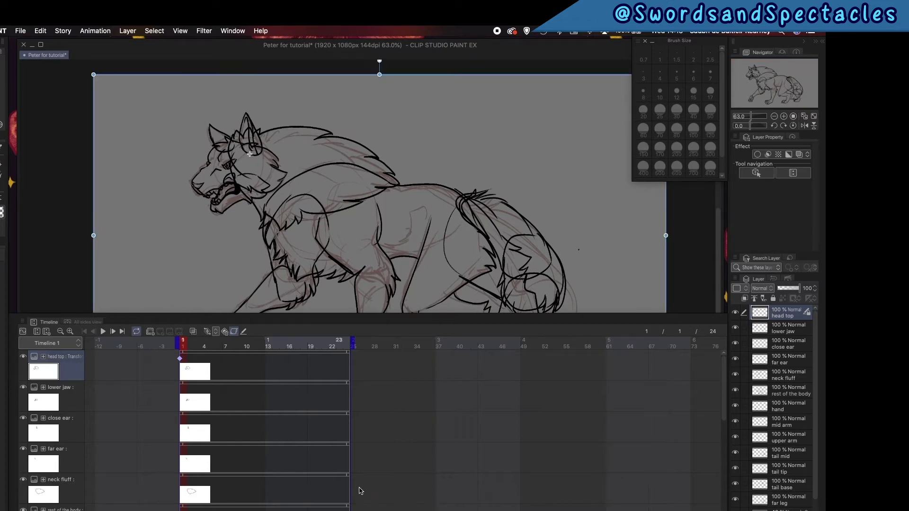
Add a head top keyframe at frame 24 and rotate the head slightly clockwise at frame 13.
click(346, 348)
click(209, 332)
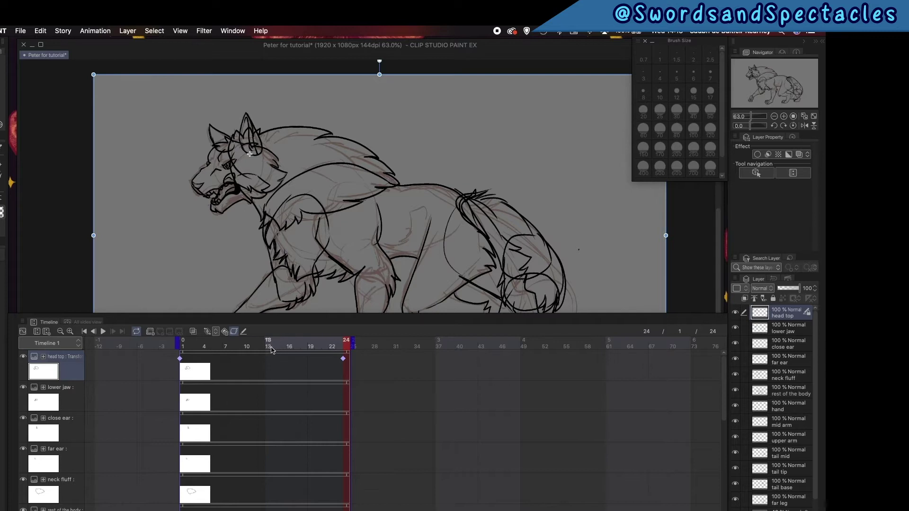
drag(379, 62, 418, 77)
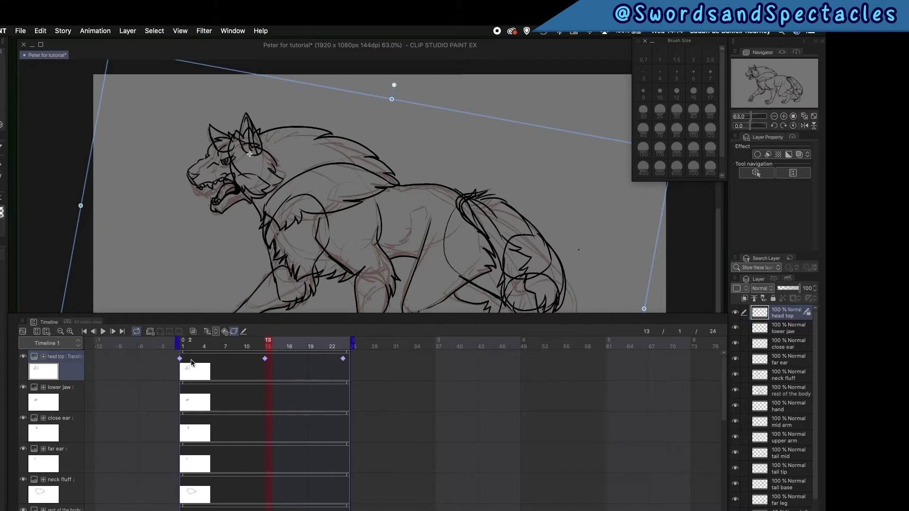
Copy the three head top keyframes, enable keyframes on the lower jaw layer and paste them onto its track.
drag(171, 356, 373, 370)
click(94, 31)
mouse_move(140, 63)
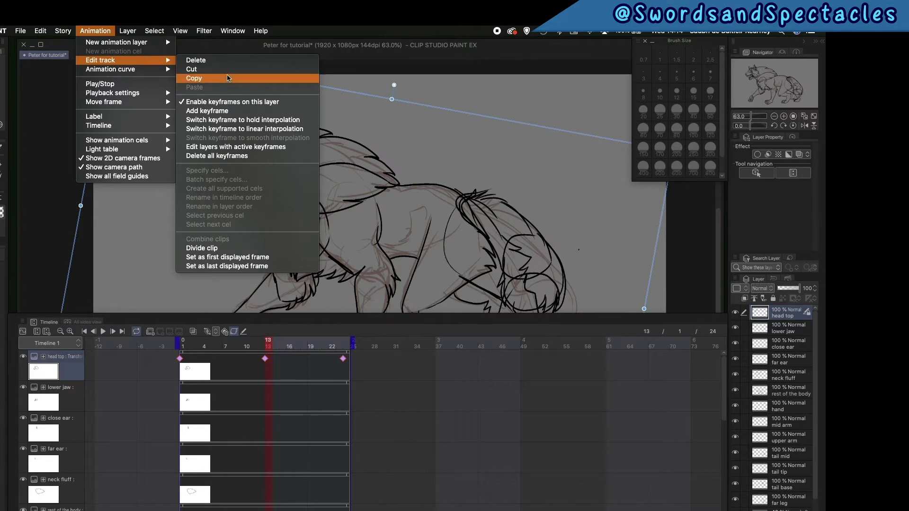
click(229, 79)
click(187, 395)
click(225, 331)
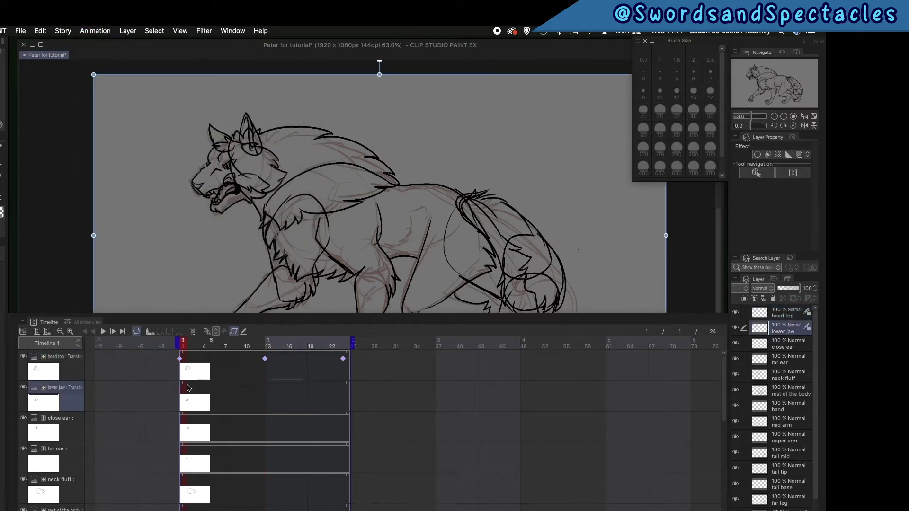
click(94, 31)
mouse_move(123, 62)
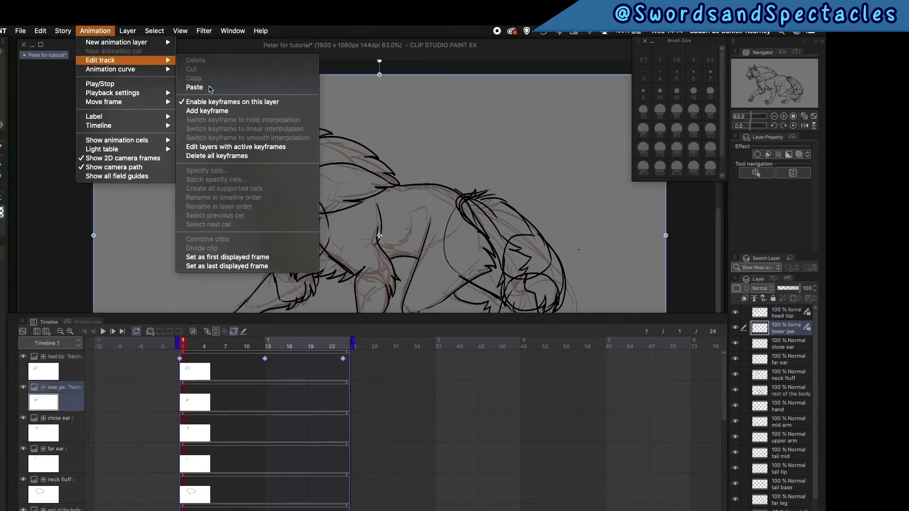
click(229, 86)
Shift the lower jaw's pasted keyframes and clip one frame earlier, and place its middle keyframe at frame 13.
drag(336, 384, 335, 382)
drag(188, 389, 183, 390)
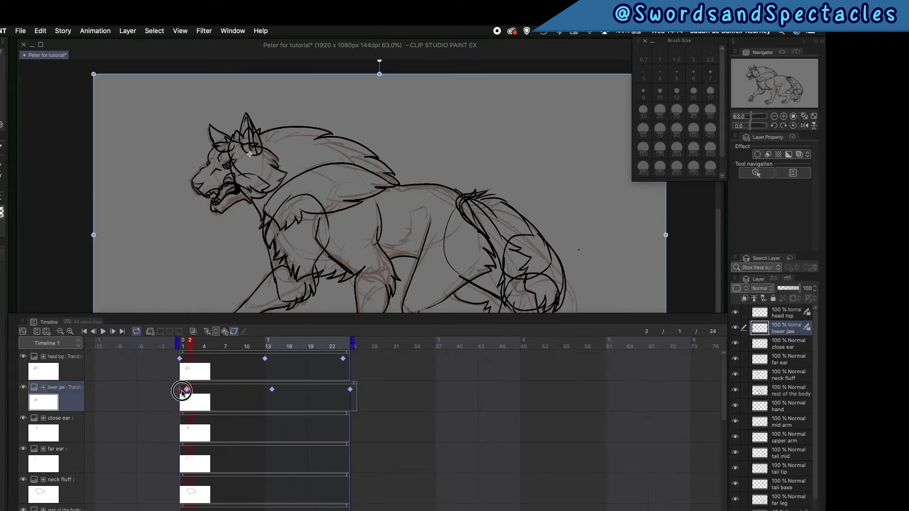
click(268, 391)
drag(273, 391, 266, 390)
drag(350, 391, 343, 390)
drag(356, 384, 351, 384)
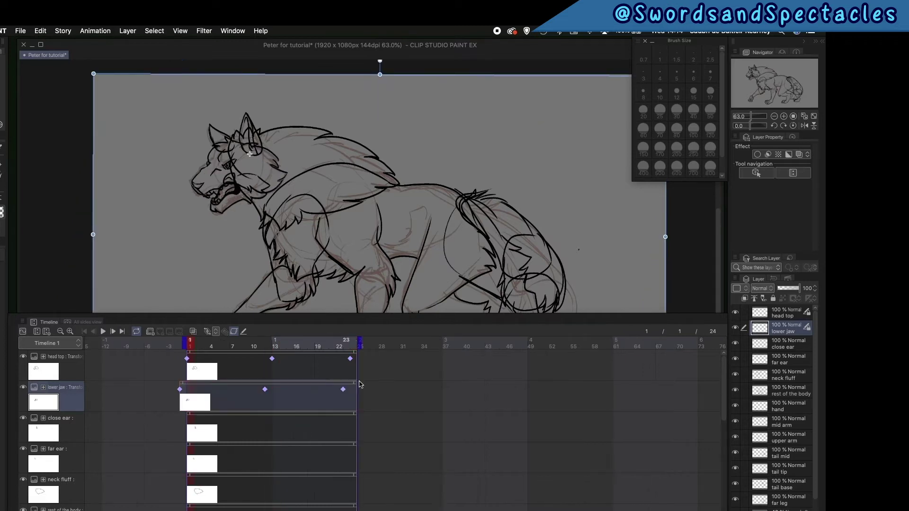
drag(203, 345, 273, 389)
click(271, 389)
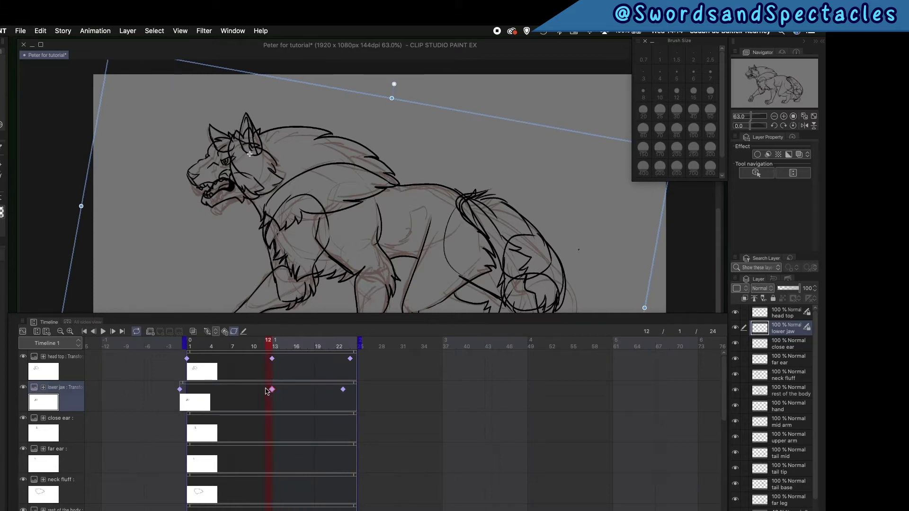
Try to move the start of the lower jaw's track to frame 1, and undo the shift.
mouse_move(180, 391)
mouse_down()
mouse_move(207, 384)
mouse_move(196, 392)
mouse_up()
click(188, 391)
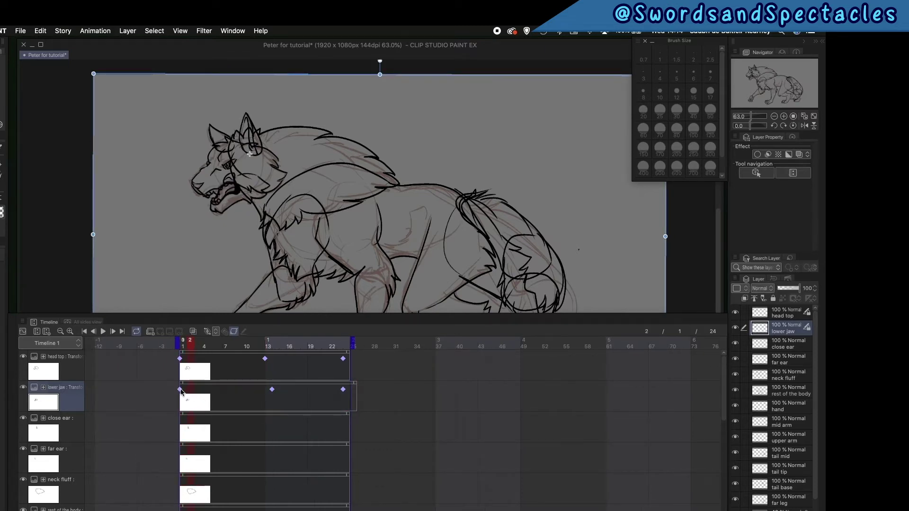
click(180, 392)
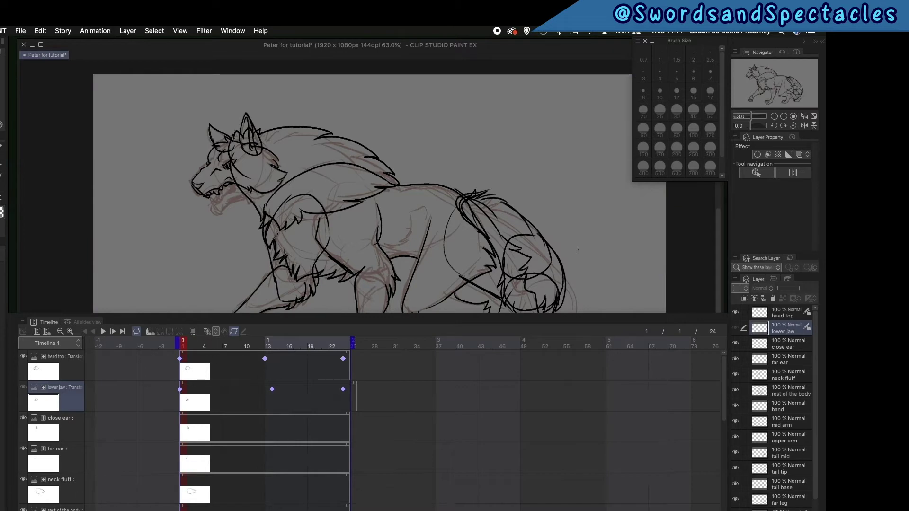
key(super+z)
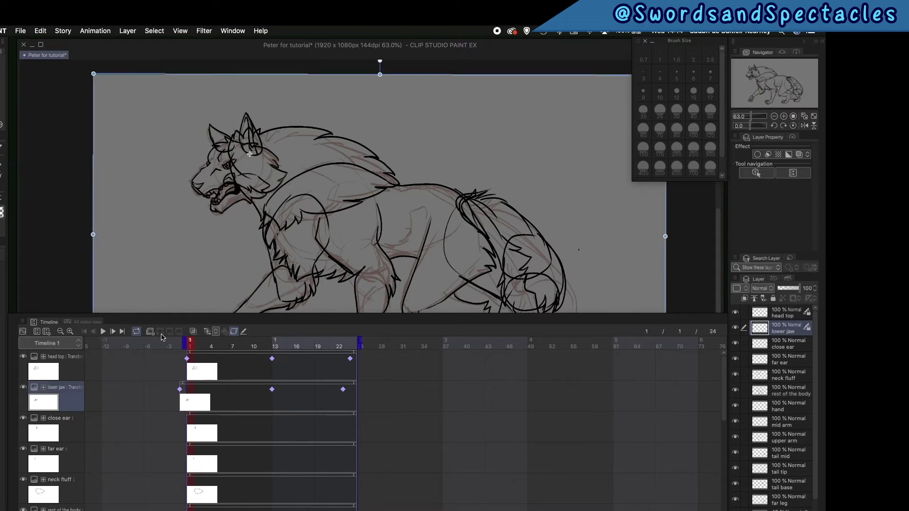
Play back the head animation and try an extra lower jaw keyframe at frame 15.
click(103, 332)
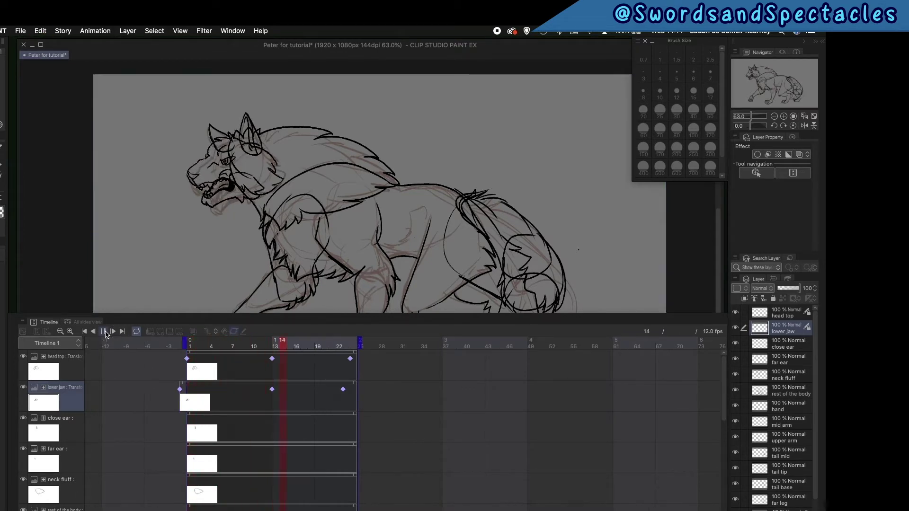
click(103, 332)
click(272, 389)
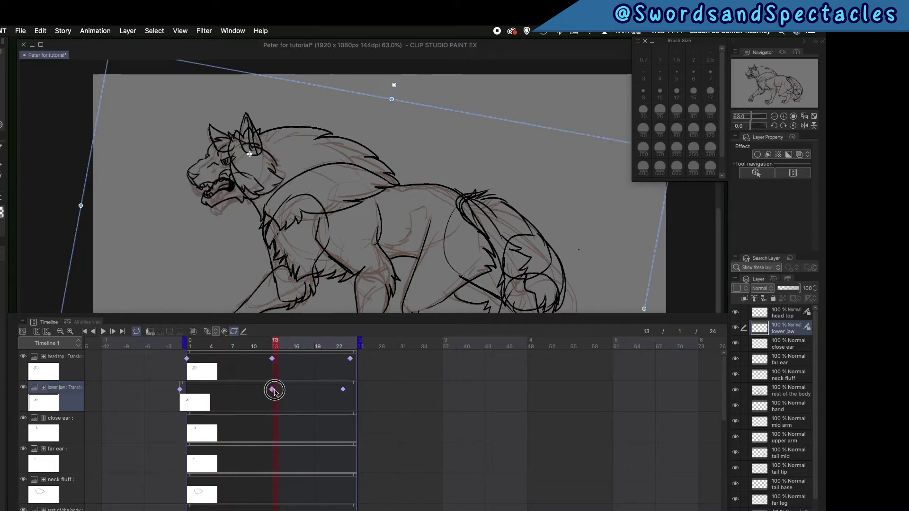
drag(394, 85, 386, 73)
click(286, 390)
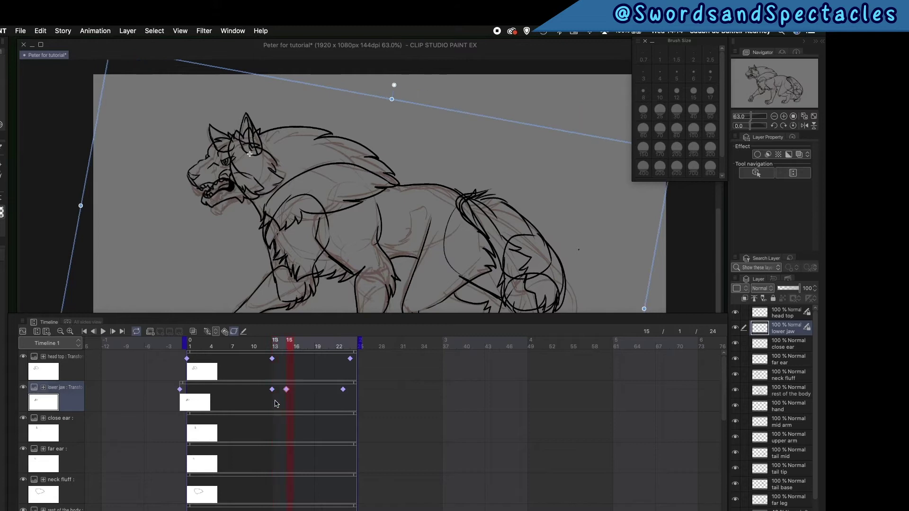
click(232, 332)
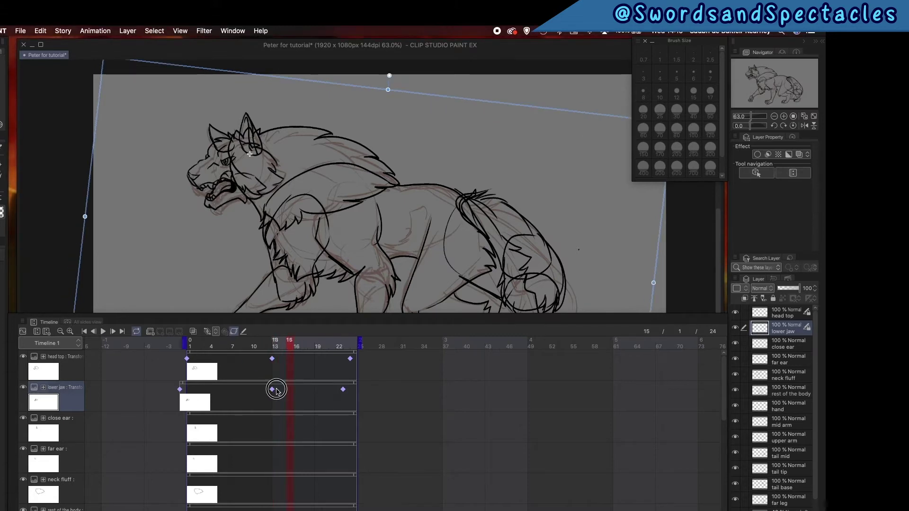
Move the lower jaw's middle keyframe to frame 14 and return to frame 1.
drag(276, 390, 282, 389)
click(166, 347)
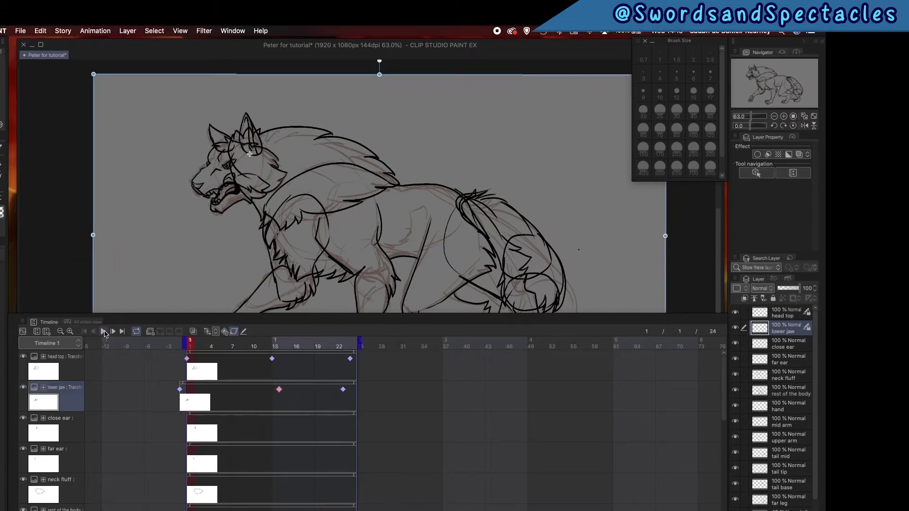
Rotate the lower jaw slightly further at its frame 14 keyframe and play back the head animation.
click(103, 332)
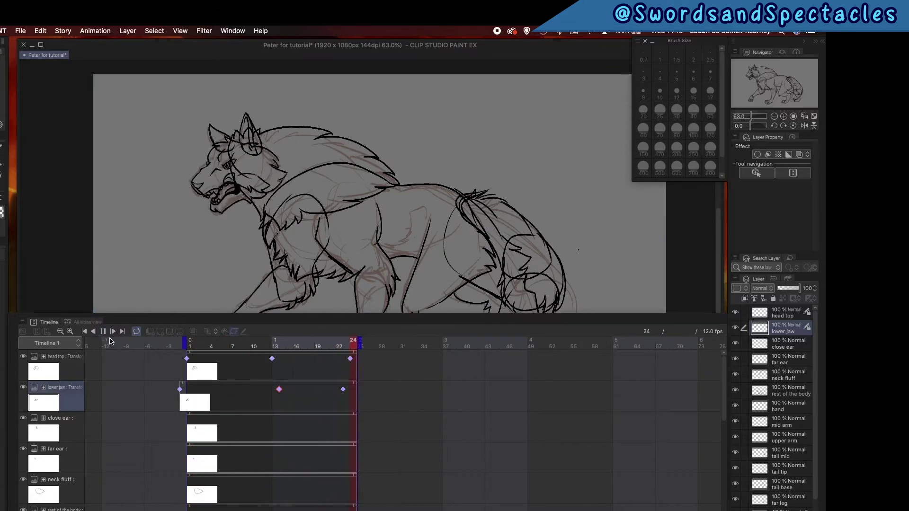
click(104, 333)
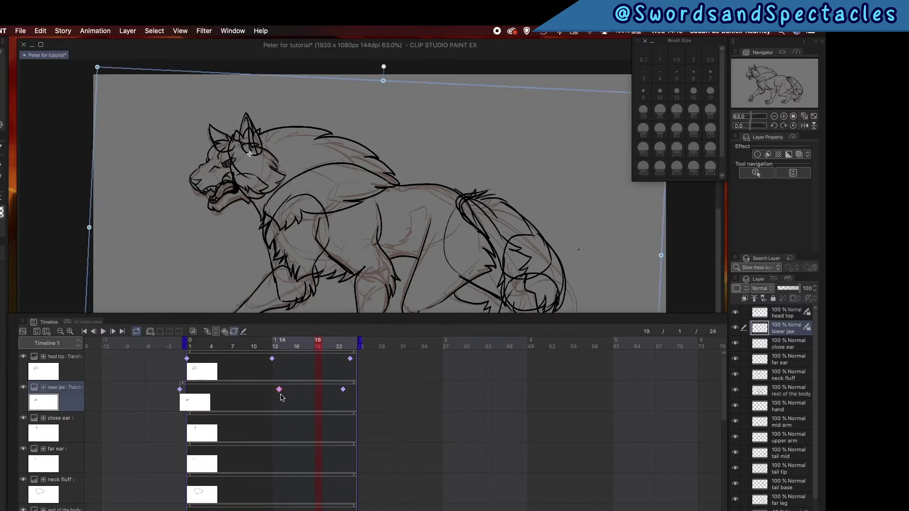
click(283, 396)
drag(389, 75, 392, 75)
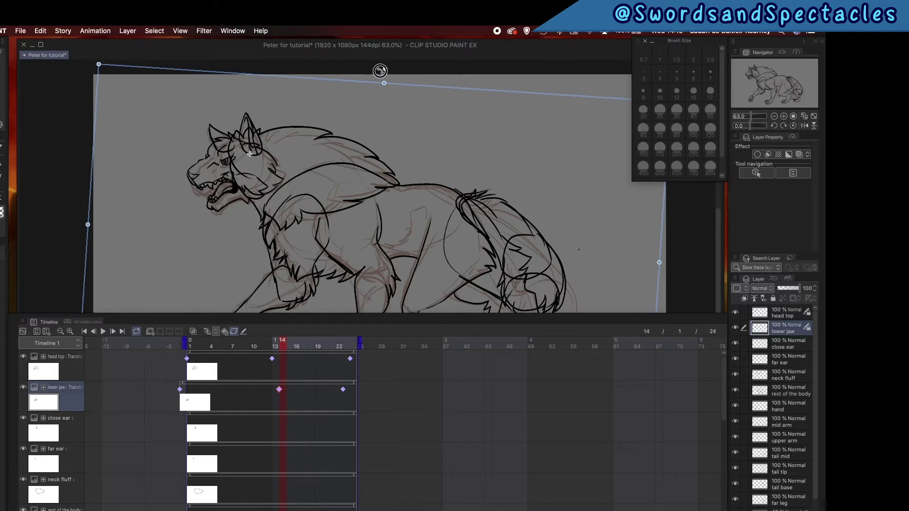
click(166, 353)
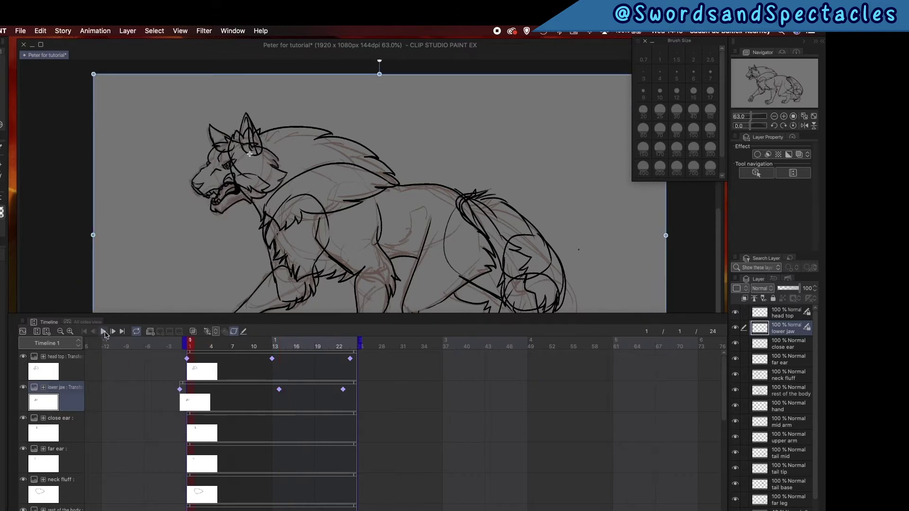
click(104, 331)
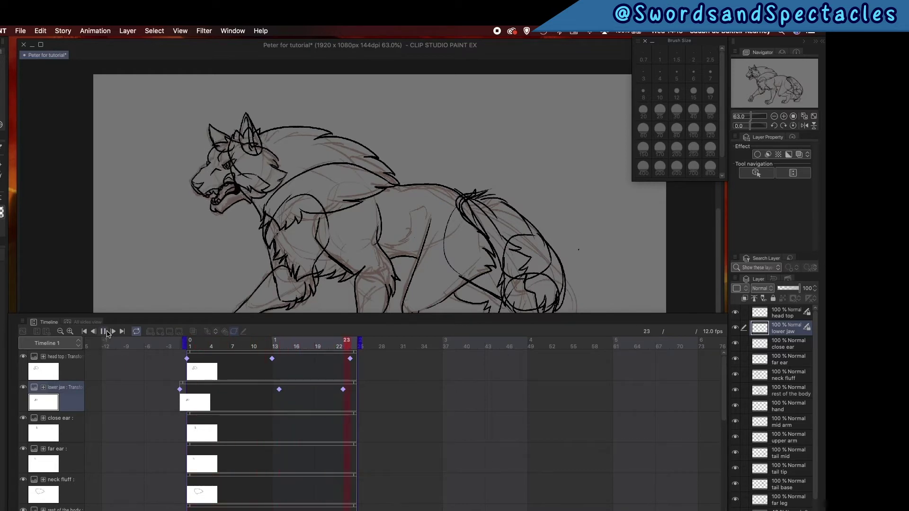
click(105, 331)
Paste the transform keyframes onto the close ear, move its first keyframe to frame 1, and play back the animation.
click(188, 432)
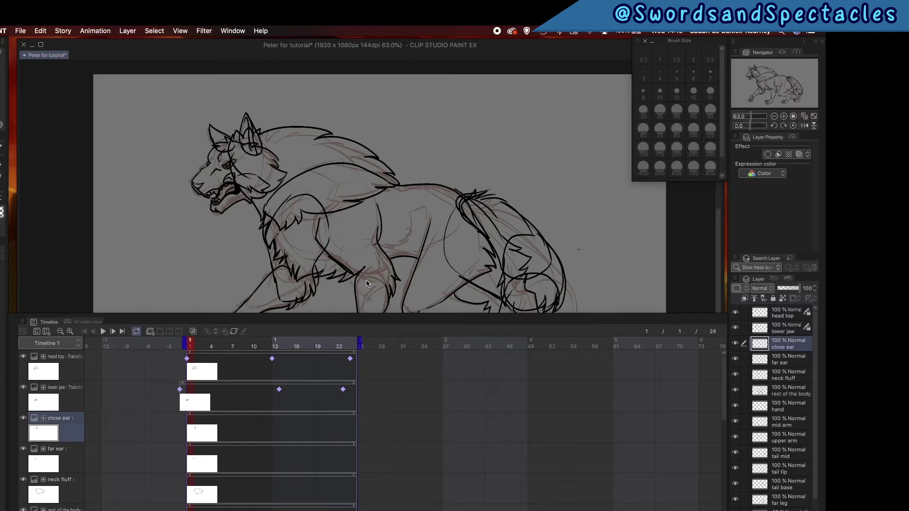
right_click(194, 423)
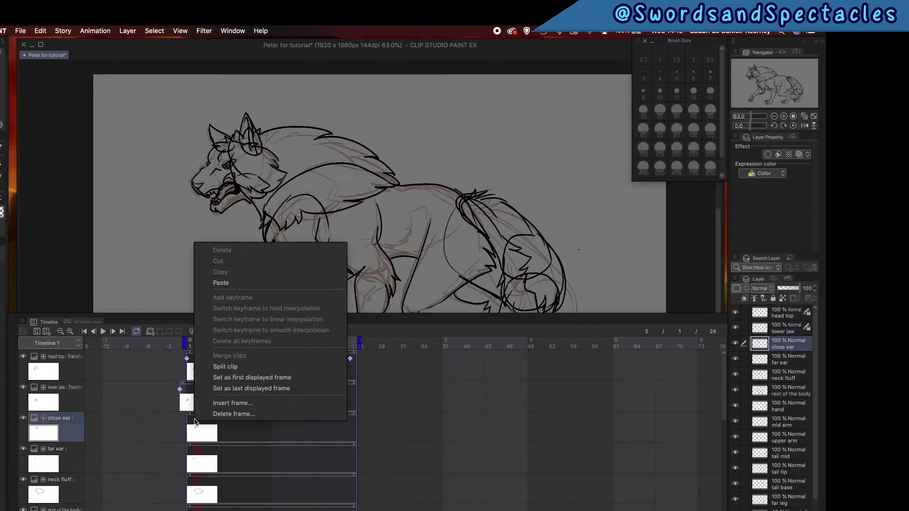
click(237, 282)
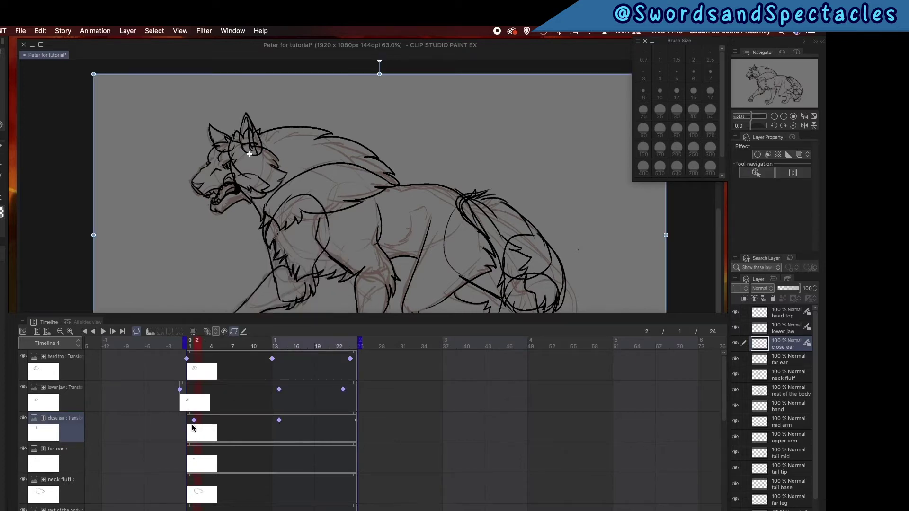
drag(190, 422, 187, 421)
click(103, 331)
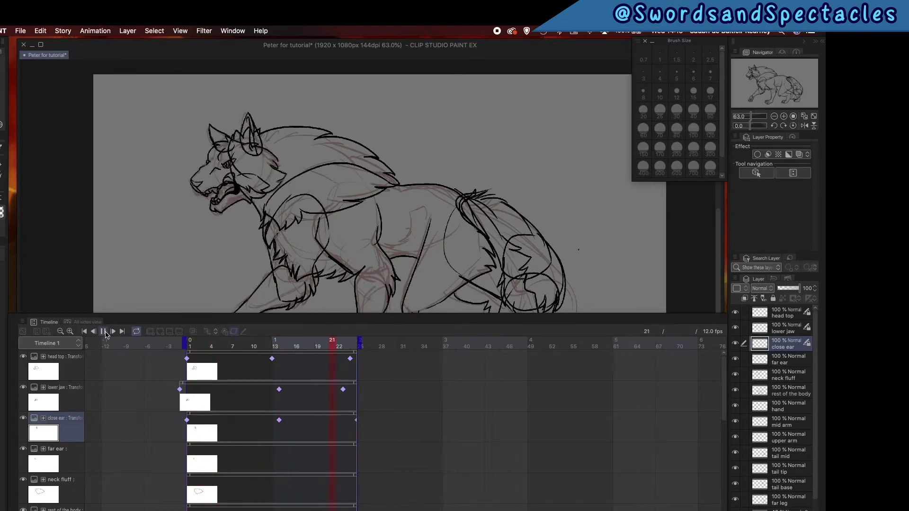
click(105, 333)
Try pasting the transform keyframes onto the far ear at frame 1, and undo the paste.
click(190, 453)
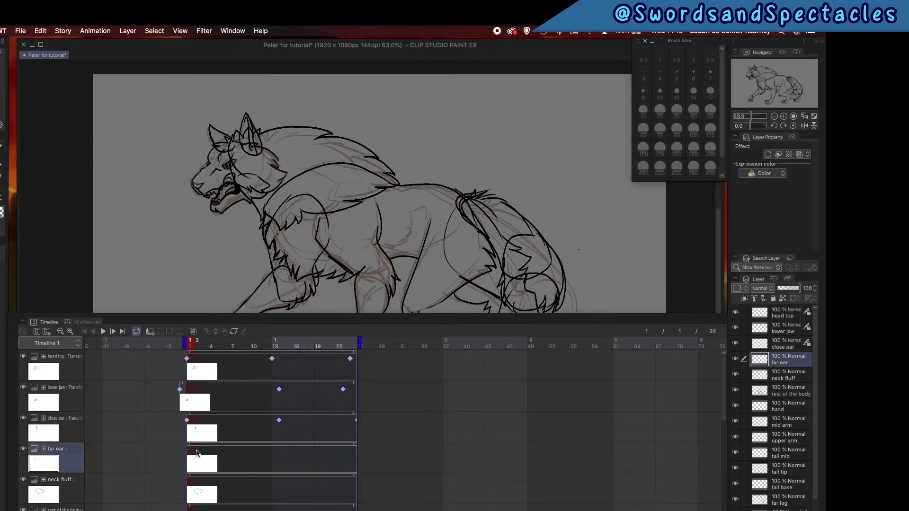
right_click(191, 453)
click(213, 313)
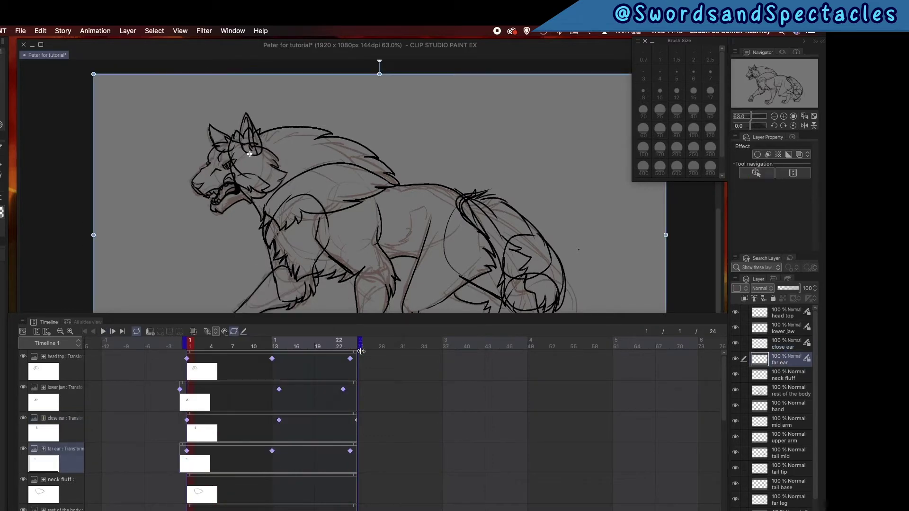
key(ctrl+z)
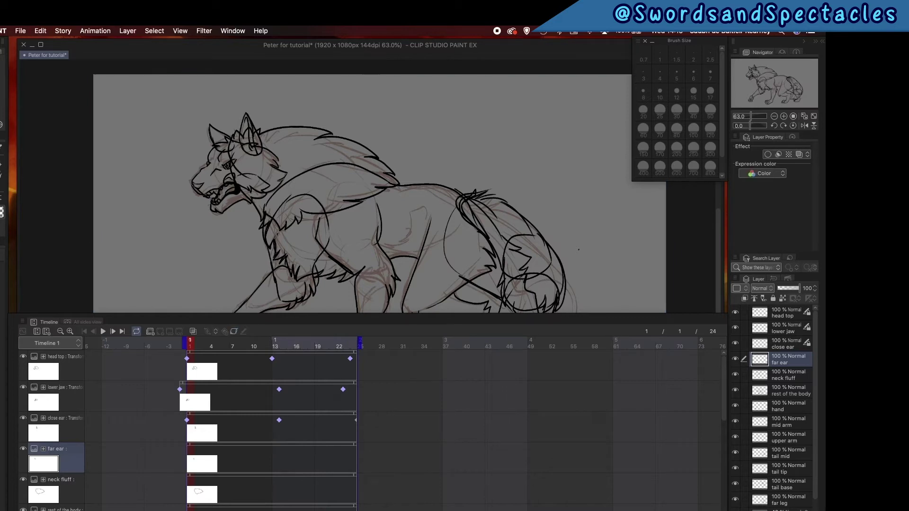
Paste the transform keyframes onto the far ear from frame 2, adjust the ear rotation at frame 14, and play back.
right_click(196, 468)
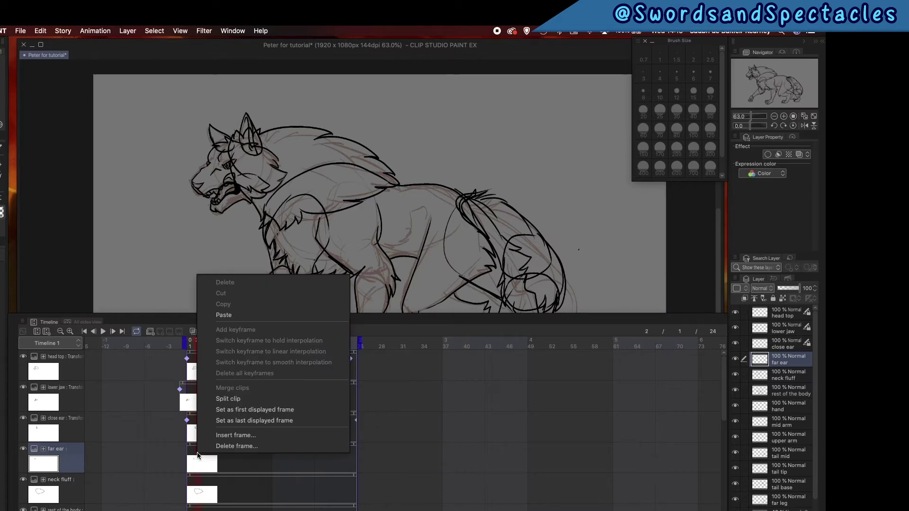
click(218, 314)
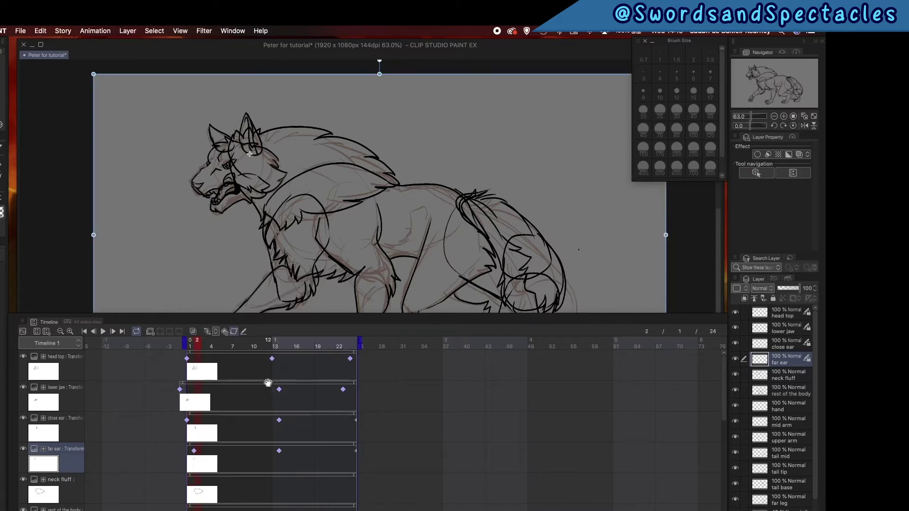
click(281, 346)
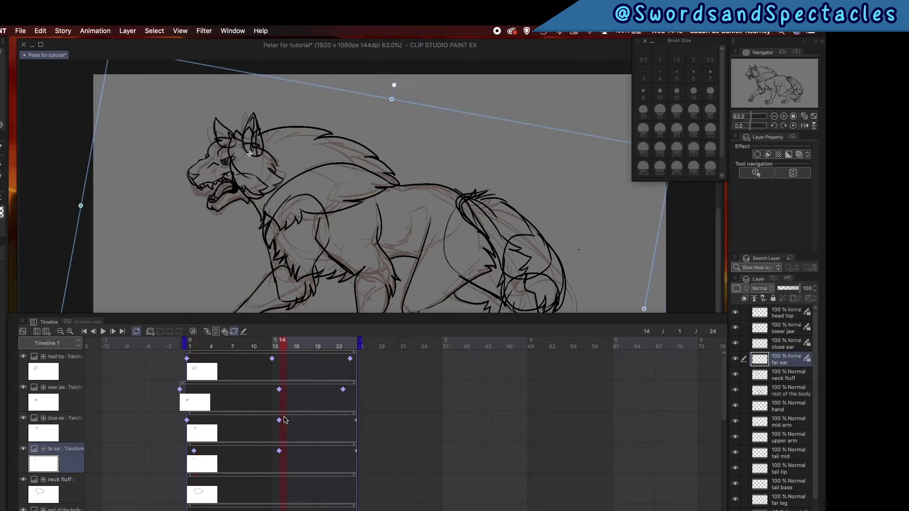
drag(398, 83, 421, 116)
click(280, 421)
click(103, 332)
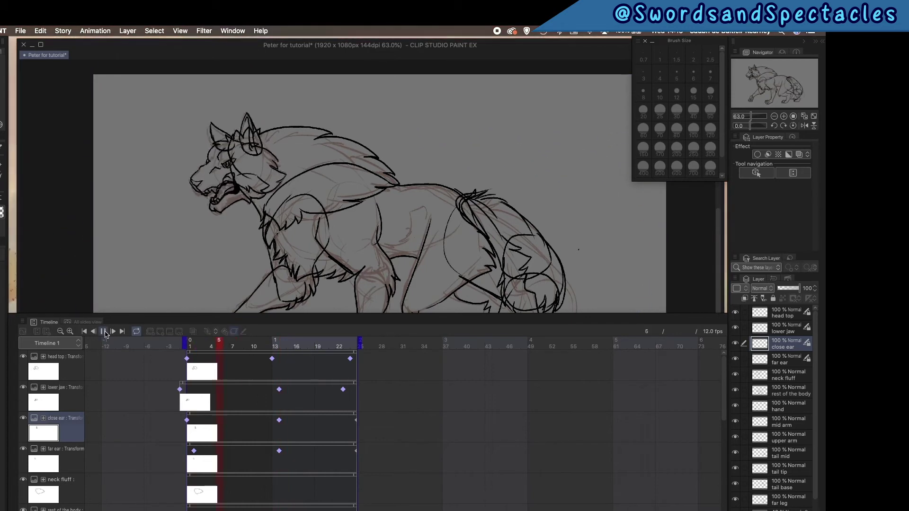
click(104, 332)
Hide the rough sketch on Layer 1, leaving only the wolf's line art shown.
click(238, 475)
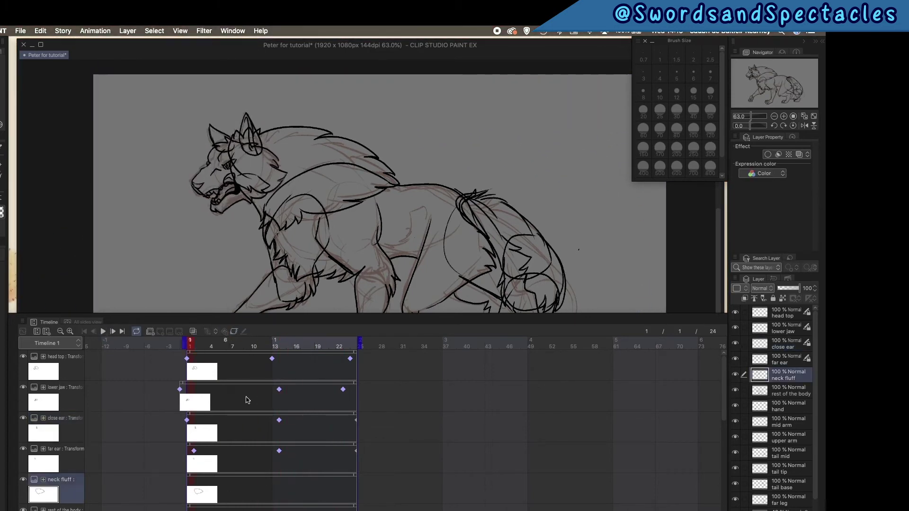
click(186, 359)
click(272, 358)
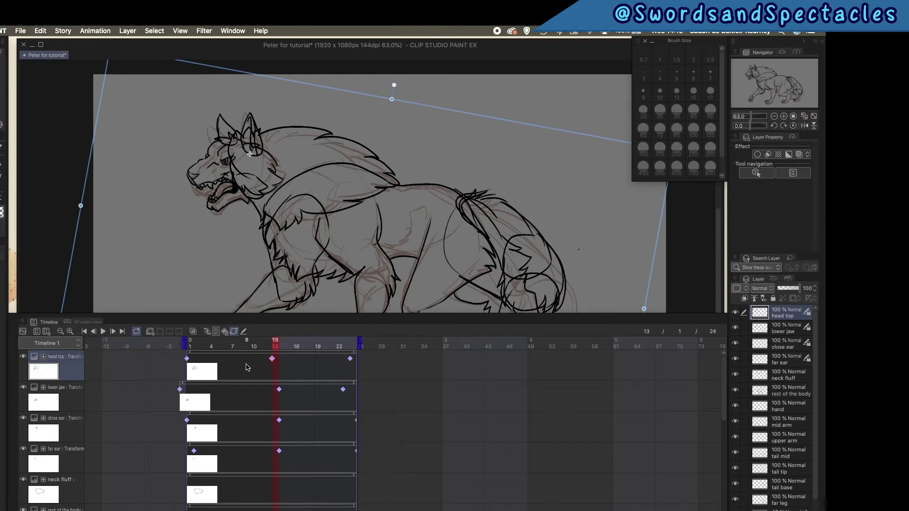
click(786, 484)
scroll(786, 484, down, 1)
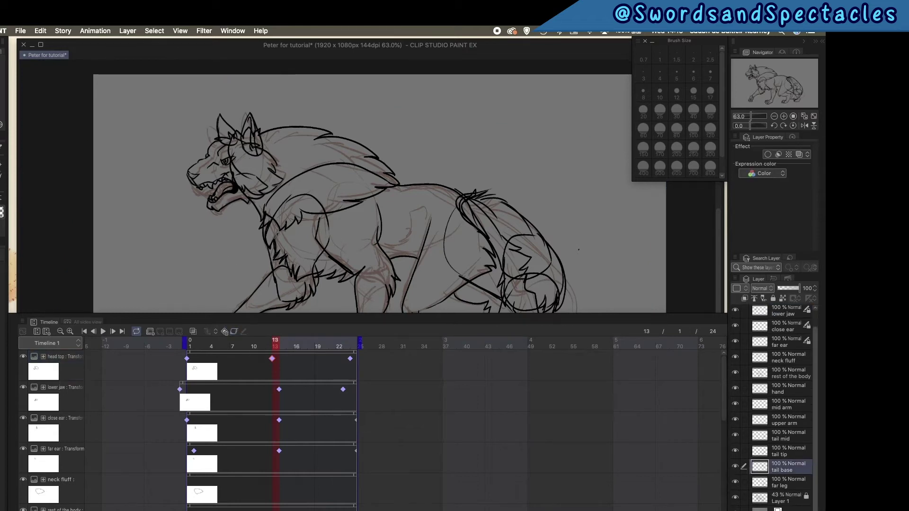
click(736, 500)
drag(814, 426, 815, 408)
Give the neck fluff transform keyframes at frames 1 and 24, and rotate it slightly at frame 14.
click(224, 459)
click(191, 480)
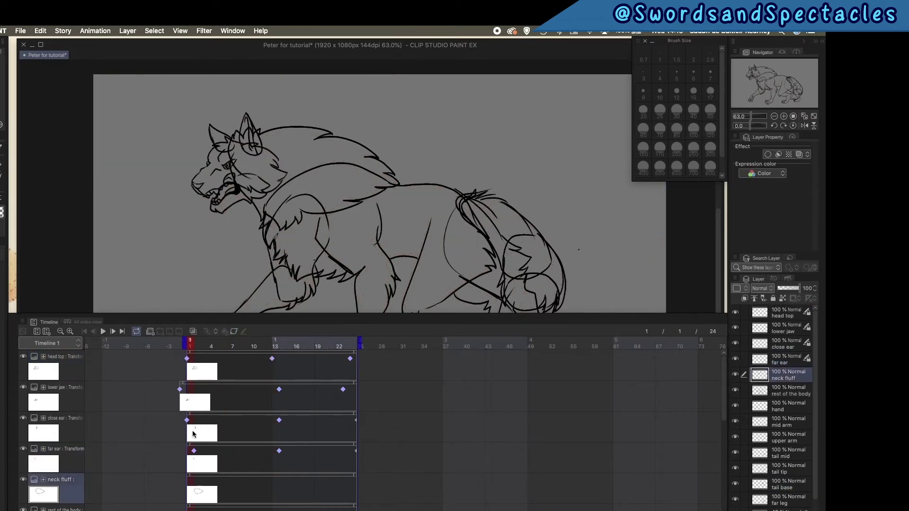
click(234, 332)
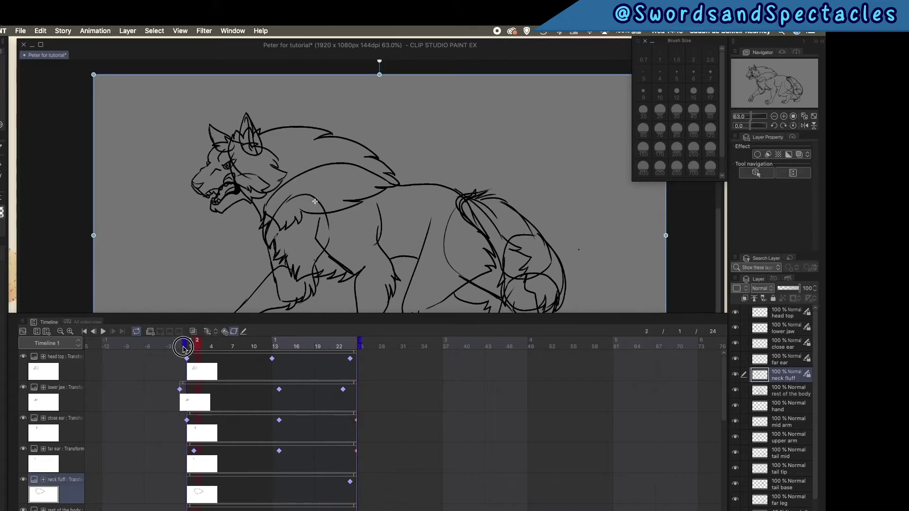
mouse_move(295, 346)
mouse_down()
mouse_move(256, 345)
mouse_move(285, 342)
mouse_up()
mouse_move(380, 61)
mouse_down()
mouse_move(388, 63)
mouse_move(375, 60)
mouse_up()
drag(228, 346, 345, 383)
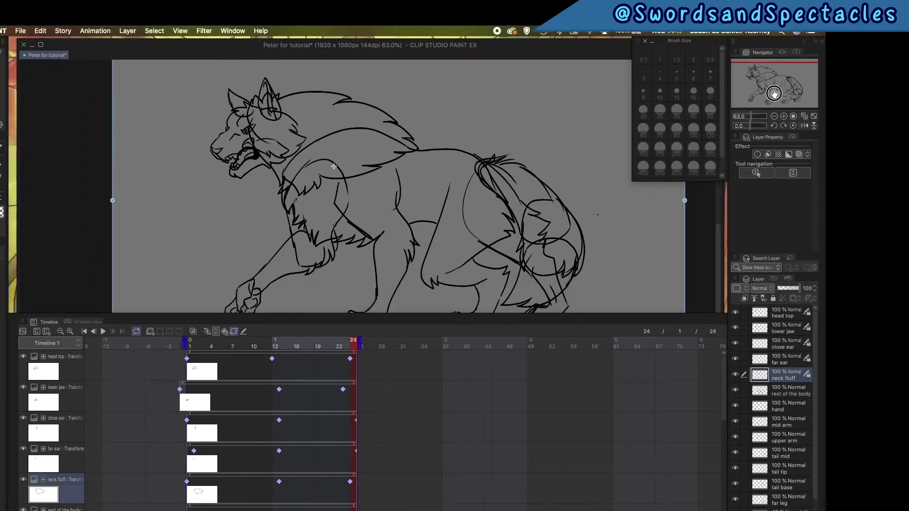
drag(773, 92, 775, 93)
click(279, 342)
drag(379, 190, 279, 157)
click(353, 342)
Give the upper arm transform keyframes at frames 1 and 24, and rotate it slightly at frame 8.
scroll(183, 471, down, 4)
click(190, 483)
click(234, 331)
click(354, 343)
click(207, 331)
click(240, 342)
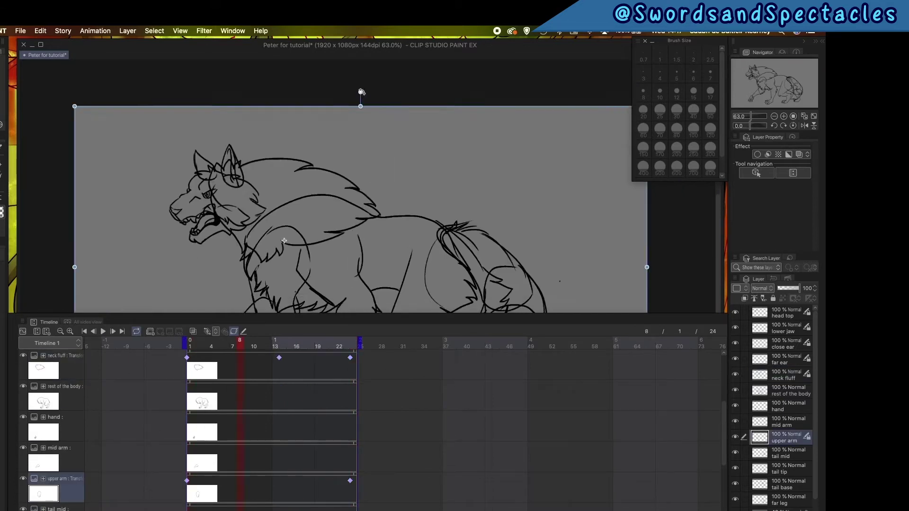
drag(361, 91, 371, 92)
Give the mid arm transform keyframes at frames 1 and 24, and place its rotation centre at the elbow.
click(189, 452)
click(234, 331)
drag(409, 155, 333, 258)
Rotate and reposition the mid arm at frame 8 so the forearm is raised, and compare it with frame 24.
click(239, 342)
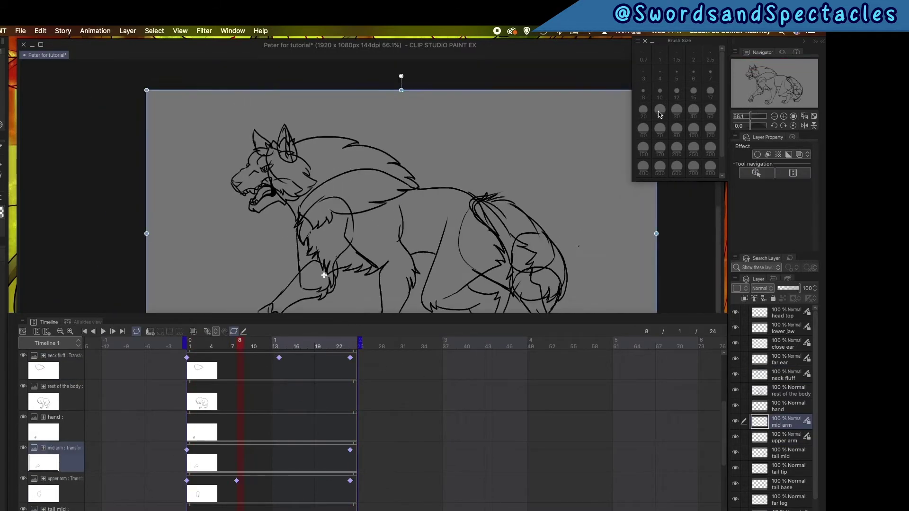
drag(400, 77, 376, 70)
drag(319, 277, 304, 199)
click(281, 343)
click(240, 343)
drag(360, 156, 346, 238)
drag(347, 74, 413, 104)
drag(369, 237, 383, 184)
click(354, 342)
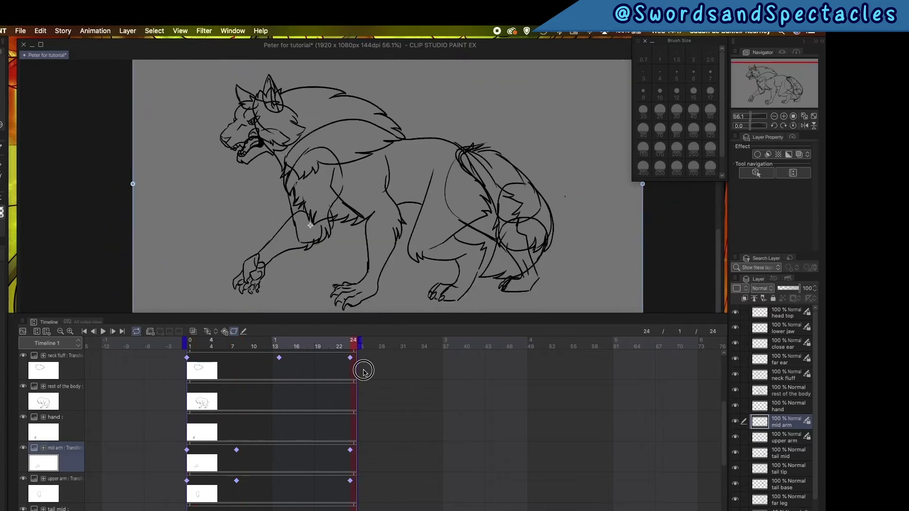
Give the hand transform keyframes, and move and rotate it at frame 8 to meet the raised forearm's wrist.
click(61, 422)
click(240, 343)
click(234, 331)
click(190, 342)
click(240, 343)
drag(332, 246, 355, 189)
drag(274, 217, 262, 196)
drag(308, 287, 321, 281)
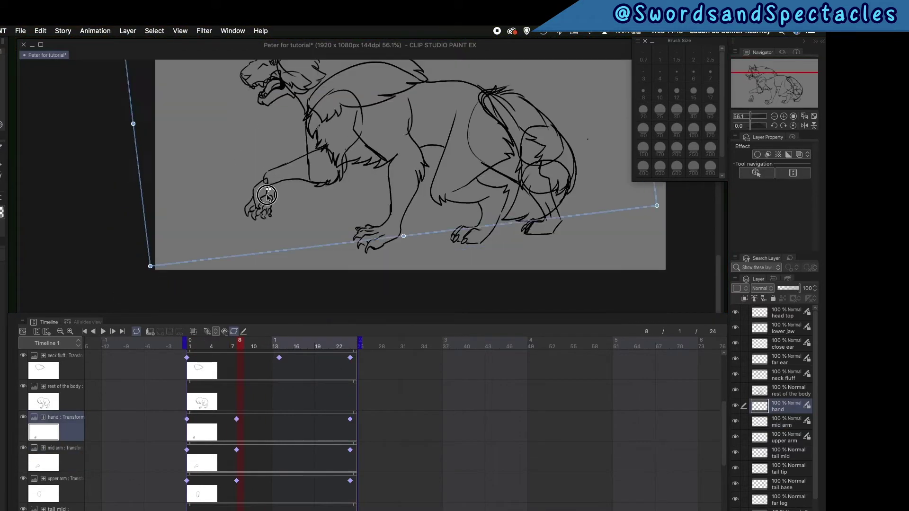
Add a hand keyframe at frame 18 that realigns it with the forearm, and play back the arm motion.
click(103, 332)
click(103, 331)
click(226, 417)
click(309, 342)
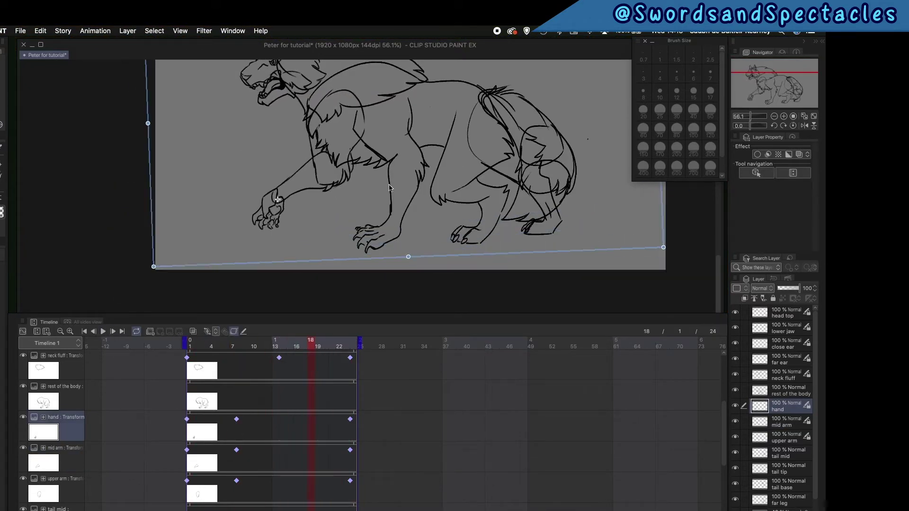
drag(272, 203, 269, 209)
drag(331, 190, 312, 227)
click(190, 342)
click(103, 331)
click(108, 331)
Give the tail base transform keyframes at frames 1, 16 and 24, and enable transform keyframes for the tail tip.
scroll(203, 426, down, 3)
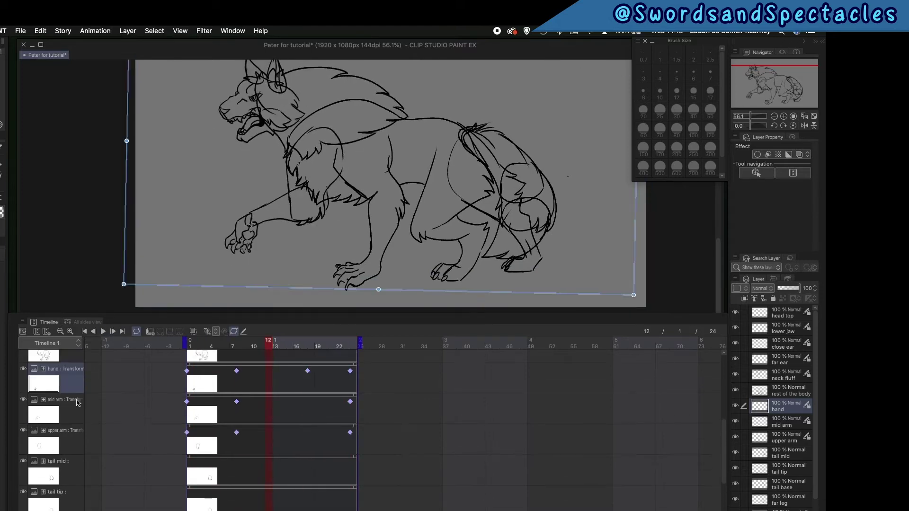
click(207, 486)
click(207, 456)
click(190, 343)
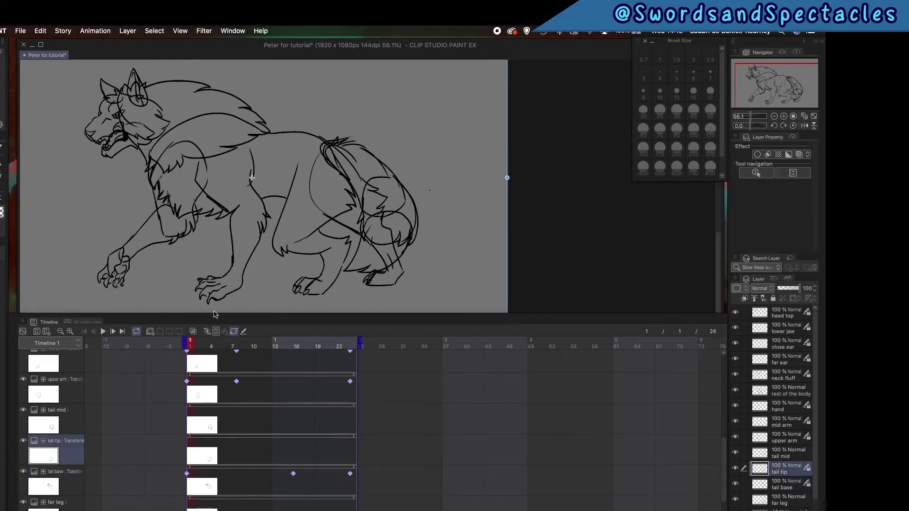
Try keyframing the tail tip at frames 1 and 24 before switching to the tail mid, and undo the last changes.
click(207, 331)
click(351, 342)
click(216, 331)
click(297, 342)
scroll(406, 260, up, 2)
click(207, 425)
key(super+z)
key(super+z)
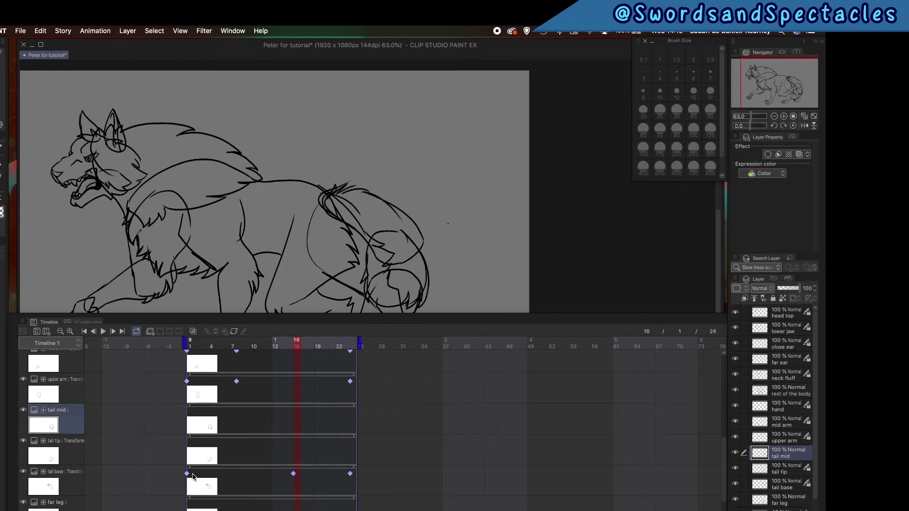
Give the tail mid transform keyframes at frames 1 and 24, and rotate it at frame 16 to follow the tail base.
click(190, 342)
click(235, 332)
click(354, 345)
click(207, 332)
click(293, 346)
scroll(256, 64, up, 1)
drag(253, 85, 285, 73)
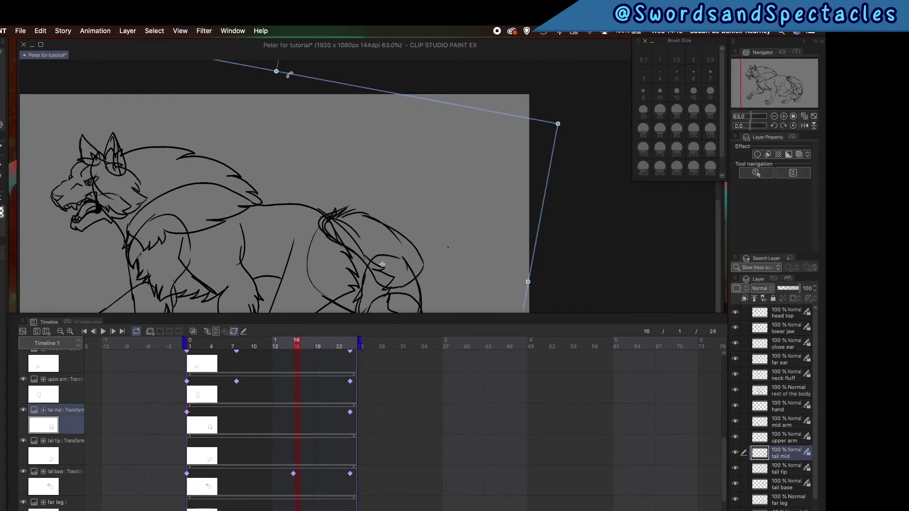
scroll(286, 142, down, 4)
click(189, 346)
drag(189, 346, 295, 349)
scroll(388, 182, up, 3)
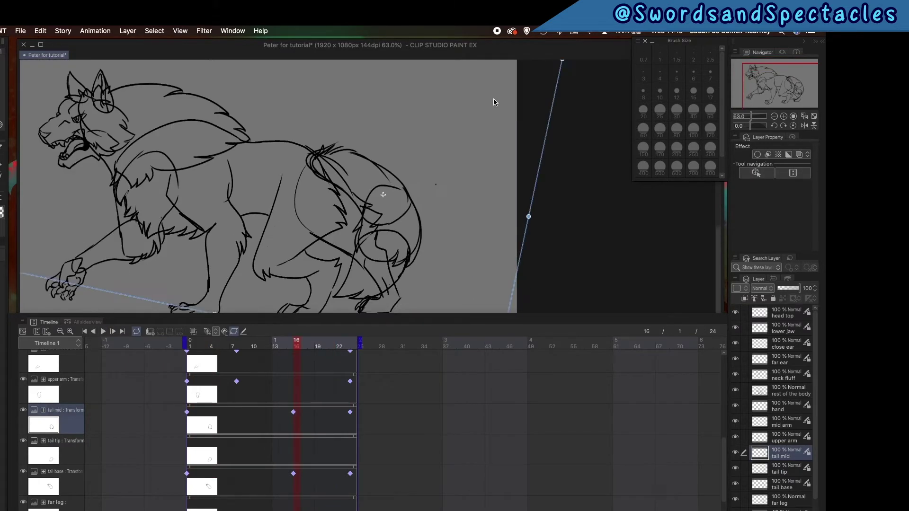
scroll(494, 99, down, 3)
Give the tail tip transform keyframes at frames 1 and 24, set its rotation centre, and rotate it at frame 16.
click(190, 346)
click(207, 456)
click(208, 332)
drag(244, 156, 397, 208)
click(354, 346)
click(207, 331)
click(296, 346)
scroll(298, 142, up, 3)
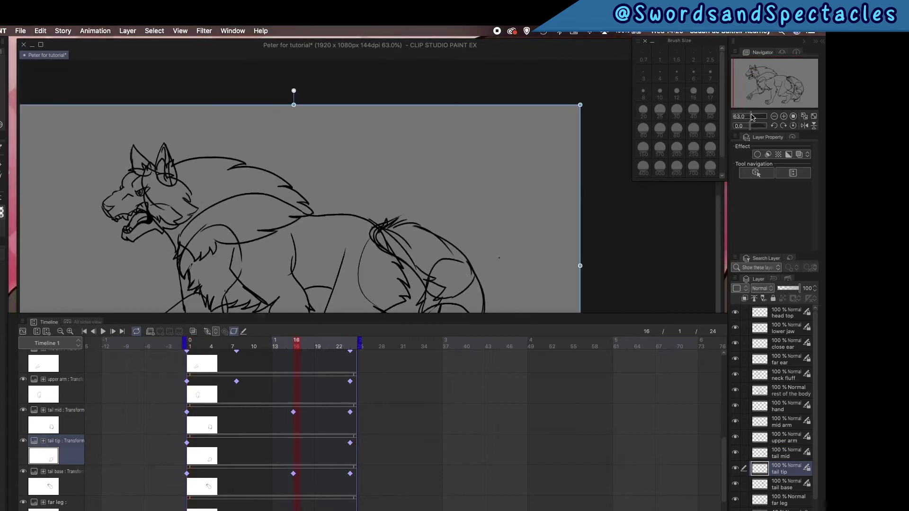
scroll(302, 121, down, 3)
drag(296, 99, 315, 88)
Move the middle keyframes of all three tail parts to frame 13, and add a tail mid keyframe at frame 9.
click(103, 331)
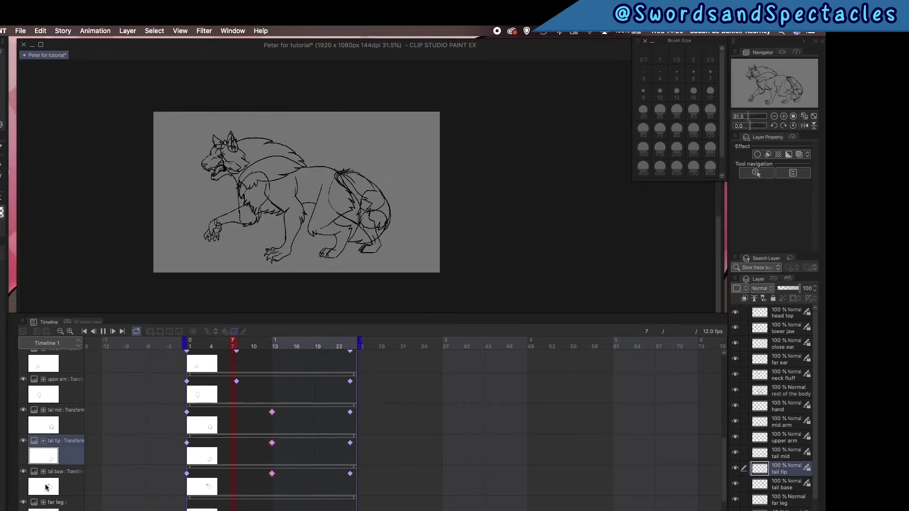
key(space)
click(393, 213)
Adjust the tail tip's rotation at frame 13 and play the loop to check the swing.
click(274, 346)
click(388, 225)
click(386, 227)
click(209, 455)
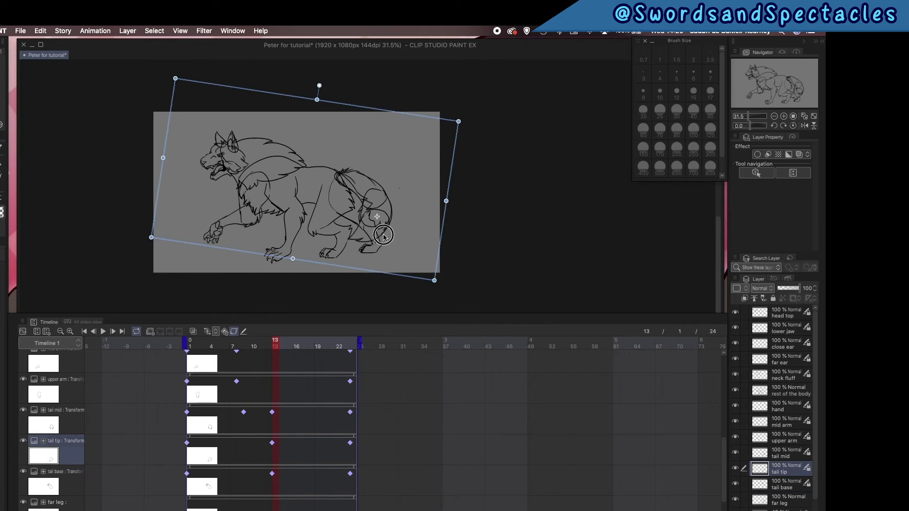
click(318, 346)
drag(307, 91, 243, 92)
key(space)
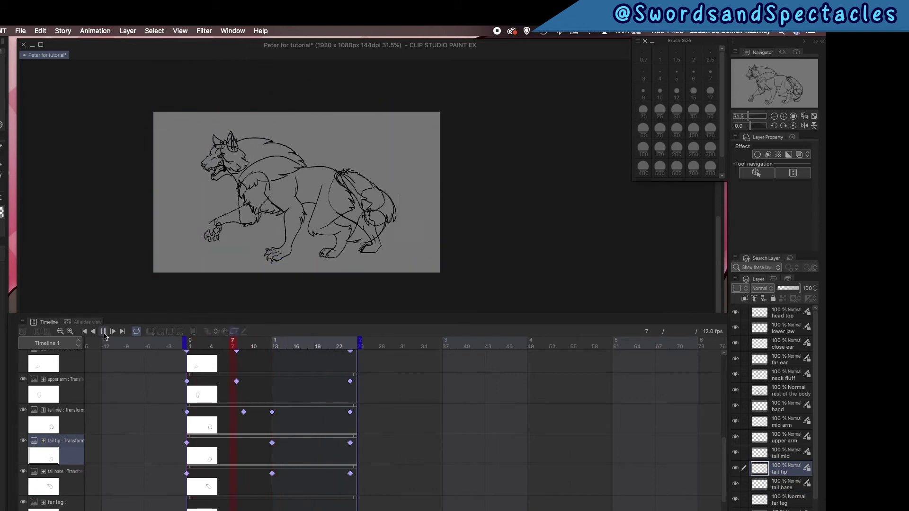
key(space)
Delete the tail mid keyframe at frame 9 and replay the animation.
click(243, 412)
click(247, 346)
click(225, 331)
click(103, 331)
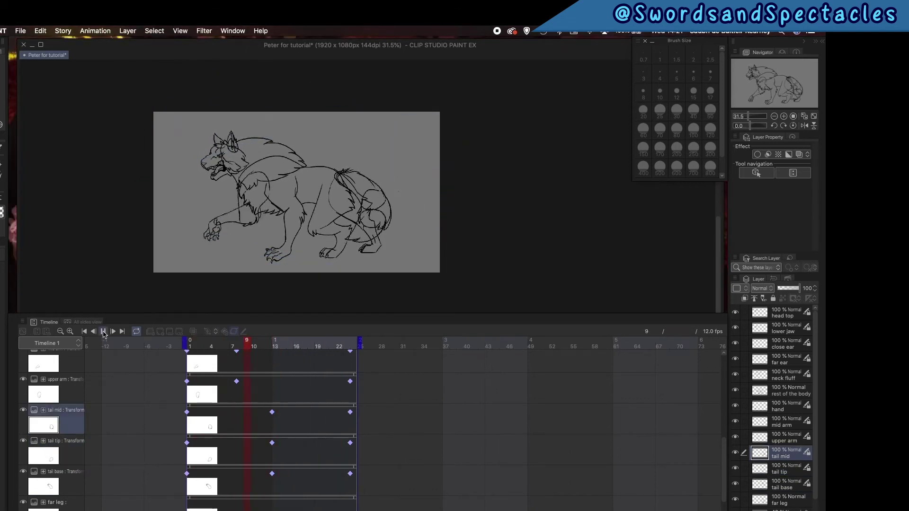
click(103, 332)
Move the tail tip layer above the tail mid layer and adjust the tail mid pose at frame 13.
click(275, 346)
click(208, 456)
click(247, 346)
click(275, 346)
click(272, 473)
click(271, 443)
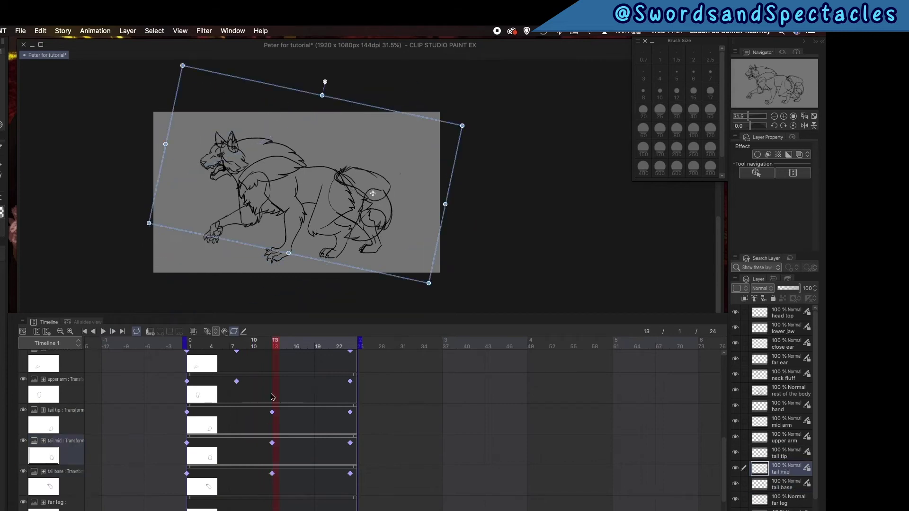
Rotate the tail tip at its frame 13 keyframe to follow the tail mid, and play the loop.
click(386, 238)
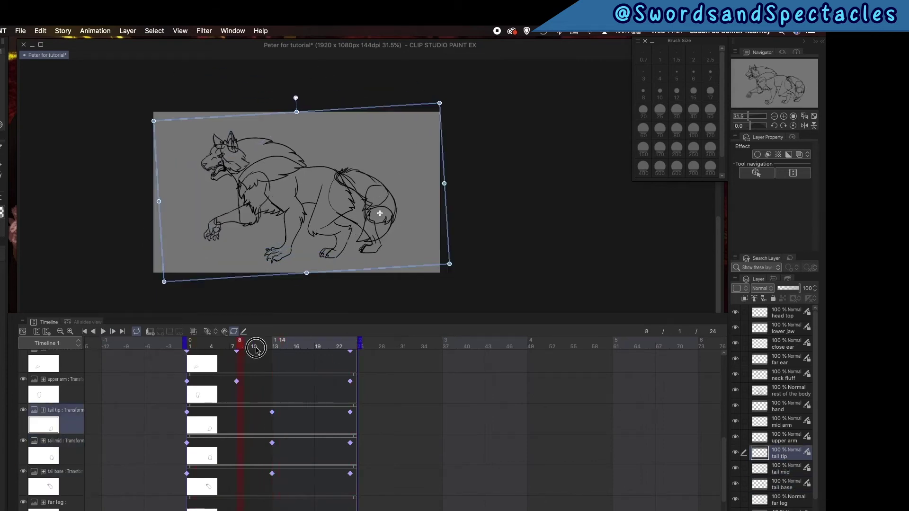
click(84, 443)
key(space)
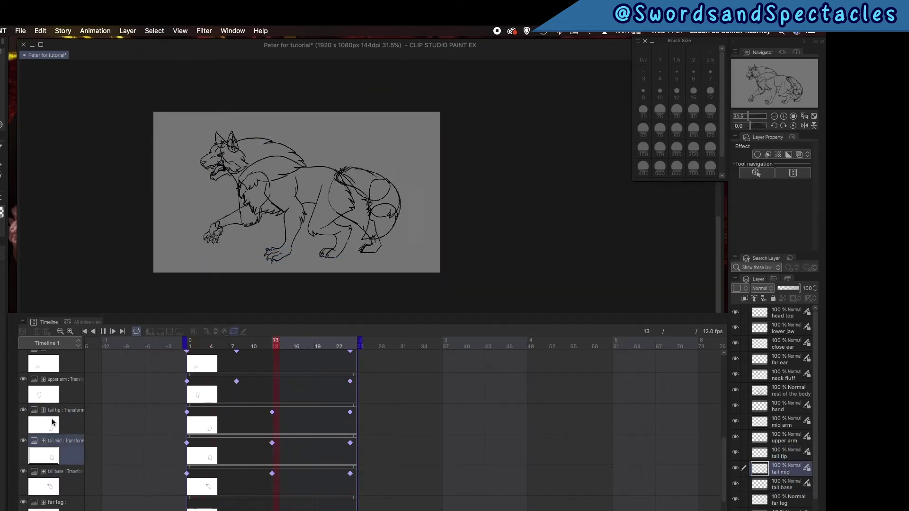
click(272, 474)
click(272, 412)
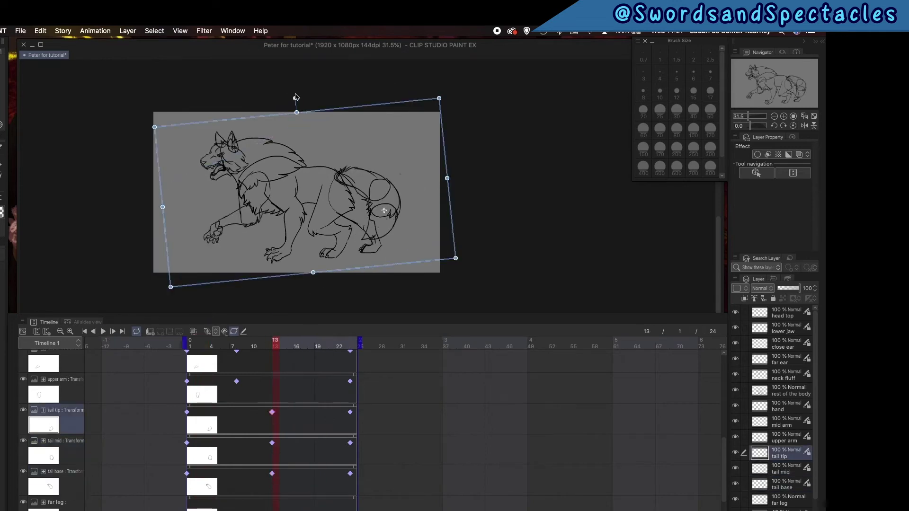
drag(296, 97, 335, 75)
drag(227, 344, 112, 344)
key(space)
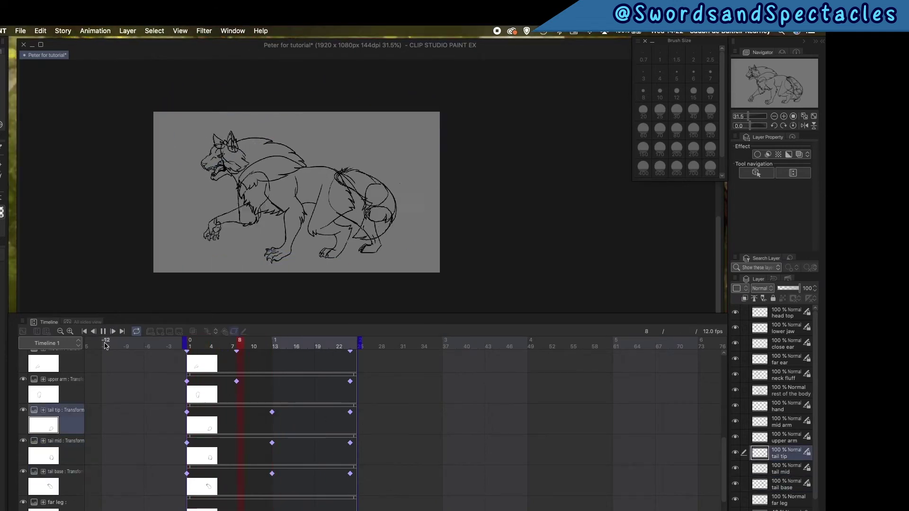
Fine-tune the tail mid and tail tip transforms at frame 13 and check them in playback.
click(272, 443)
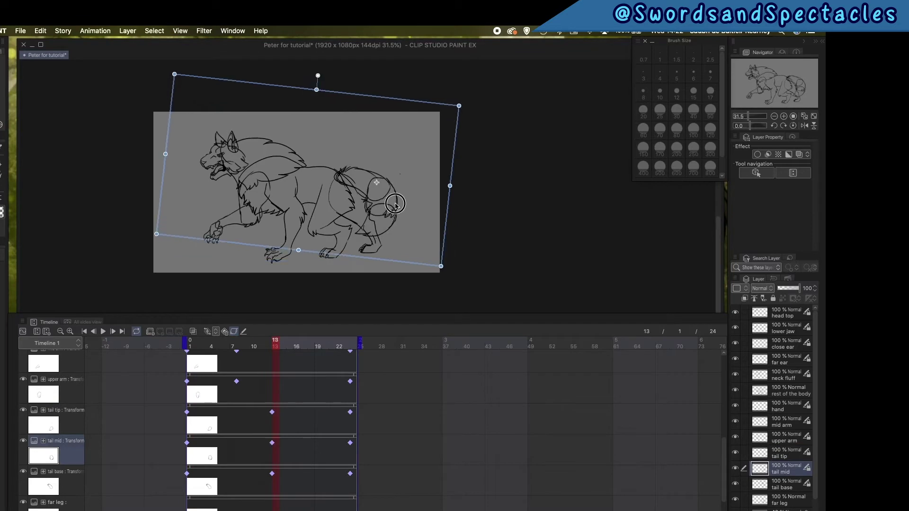
click(271, 428)
key(space)
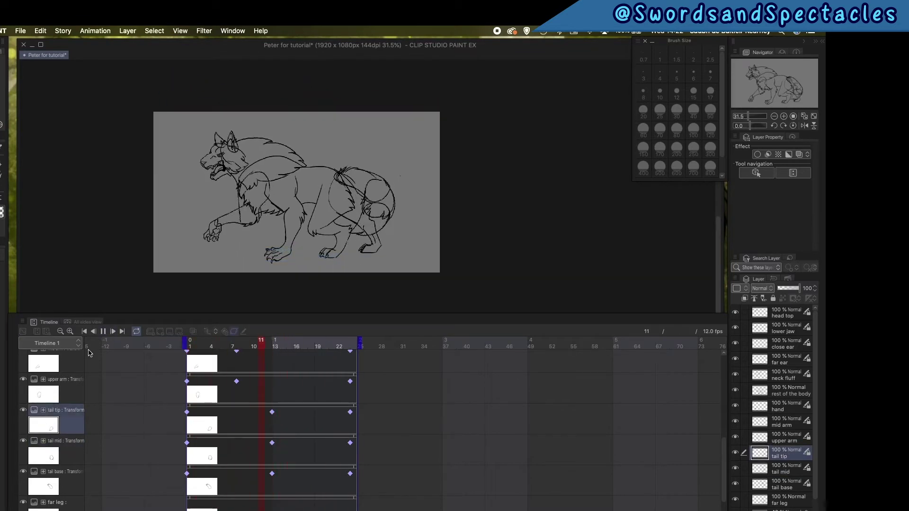
key(space)
Group all the wolf's sketch layers from head top to far leg into one folder and collapse it.
click(784, 313)
drag(814, 345, 812, 390)
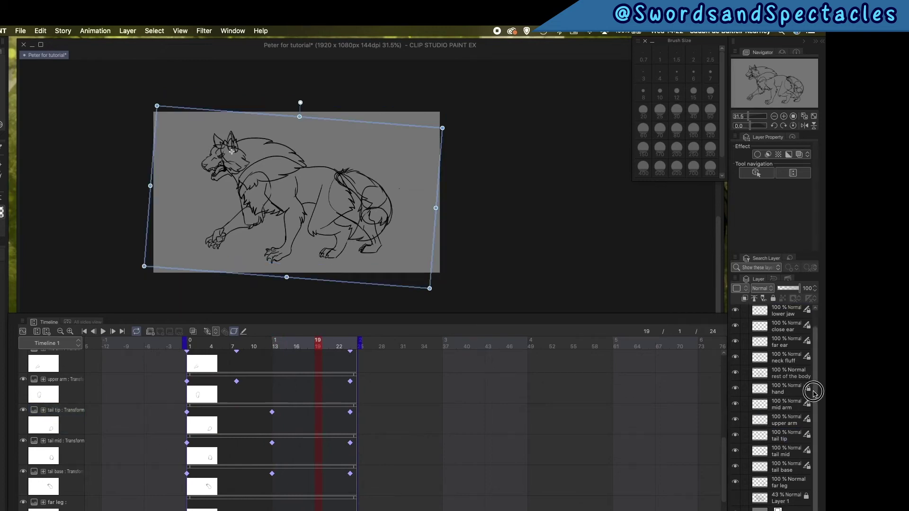
shift+click(782, 485)
key(super+g)
click(791, 330)
drag(815, 348, 784, 313)
shift+click(795, 486)
click(752, 313)
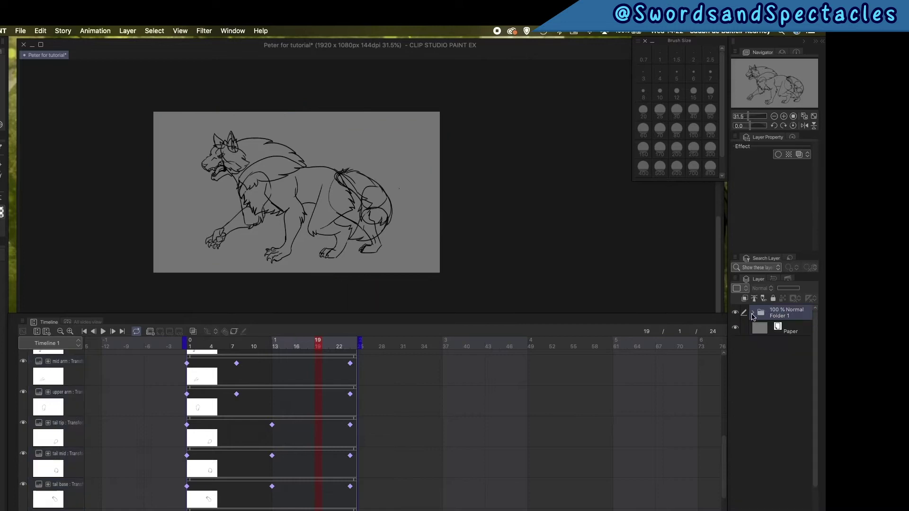
Give Folder 1 a red palette colour and collapse its tracks in the timeline.
click(746, 289)
click(749, 310)
scroll(101, 435, up, 8)
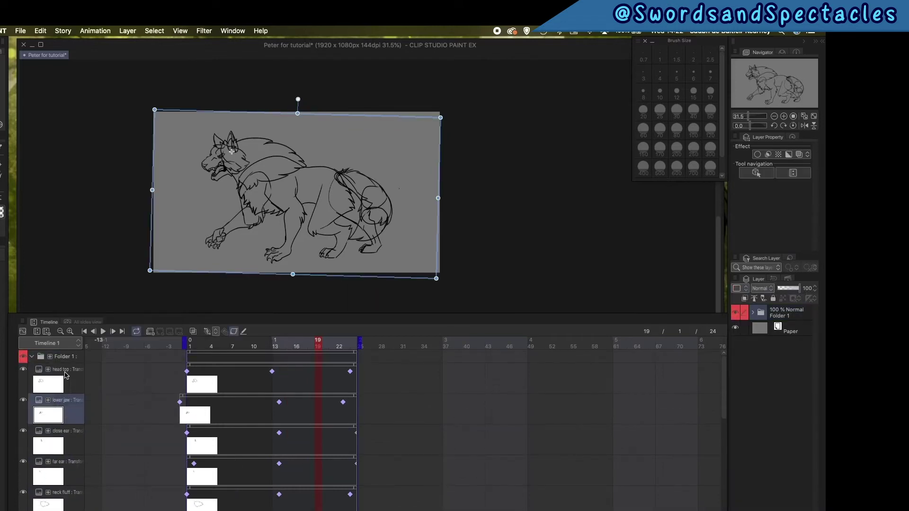
click(31, 356)
Set the timeline thumbnail size to Small and shrink the timeline to enlarge the canvas area.
right_click(63, 360)
mouse_move(173, 495)
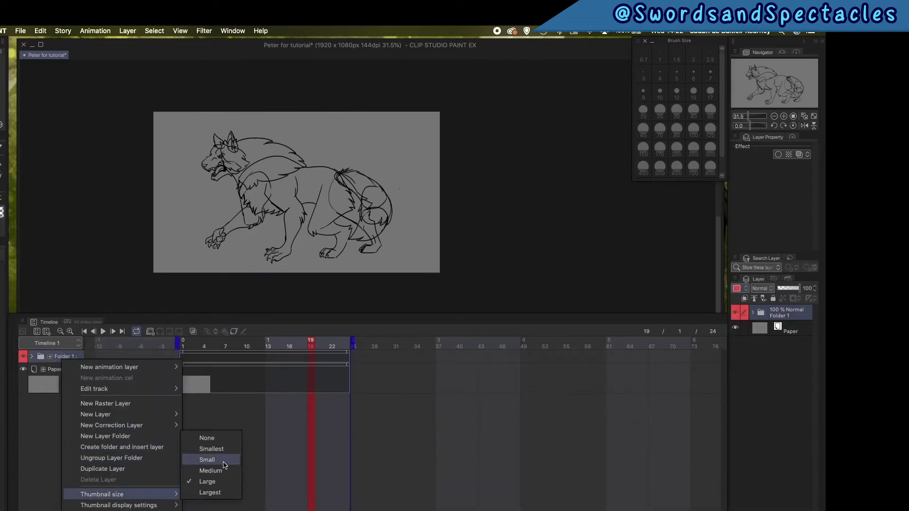
click(246, 458)
drag(120, 317, 122, 446)
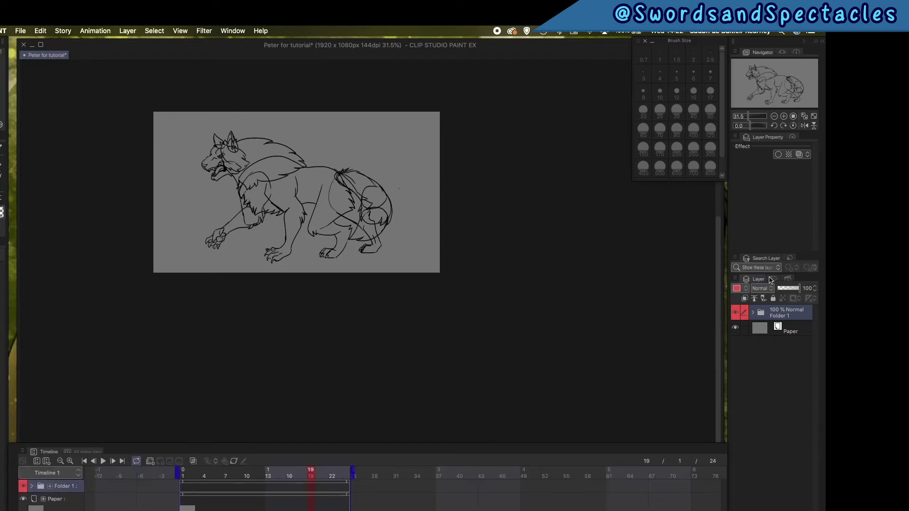
Ink the wolf's upper head, muzzle, eye and cheek fur over the faded sketch on Layer 2 in the Head Top folder.
click(788, 279)
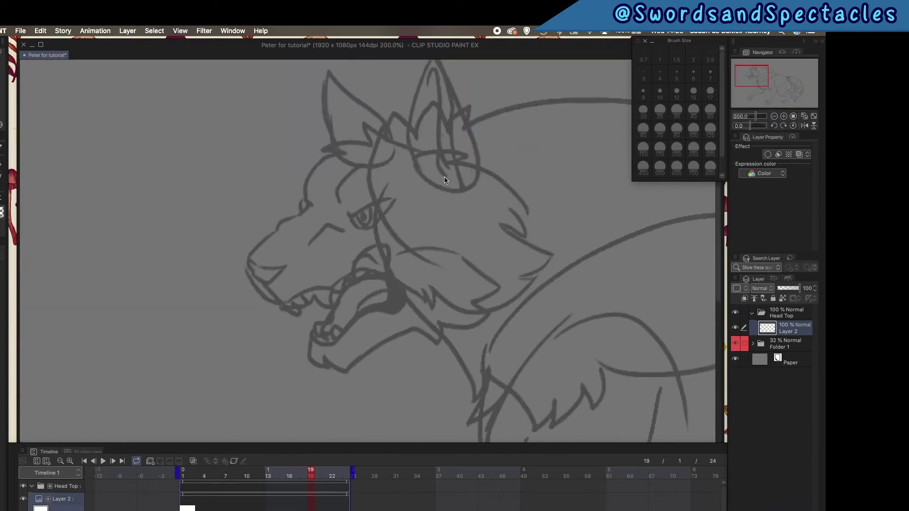
click(784, 116)
mouse_move(378, 116)
mouse_down()
mouse_move(300, 184)
mouse_move(326, 211)
mouse_up()
drag(334, 206, 426, 172)
drag(426, 174, 387, 228)
drag(343, 209, 380, 231)
drag(380, 231, 344, 221)
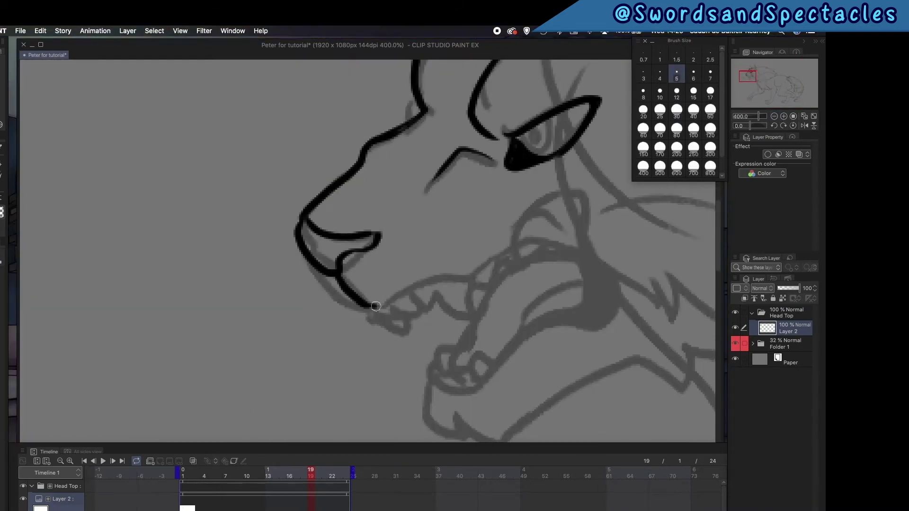
drag(375, 307, 595, 246)
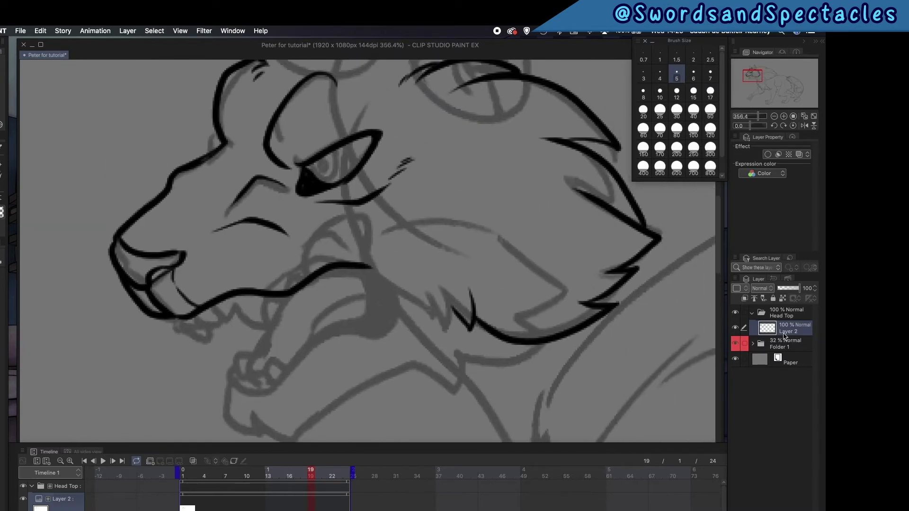
drag(416, 244, 407, 401)
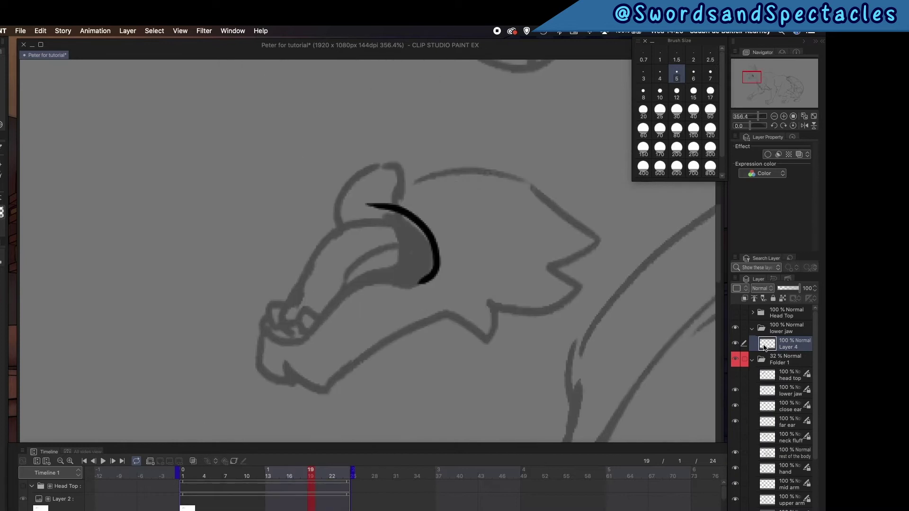
Ink the mouth interior, tongue, lower teeth and jaw outline on Layer 4 in the lower jaw folder.
drag(386, 279, 258, 329)
drag(285, 291, 354, 224)
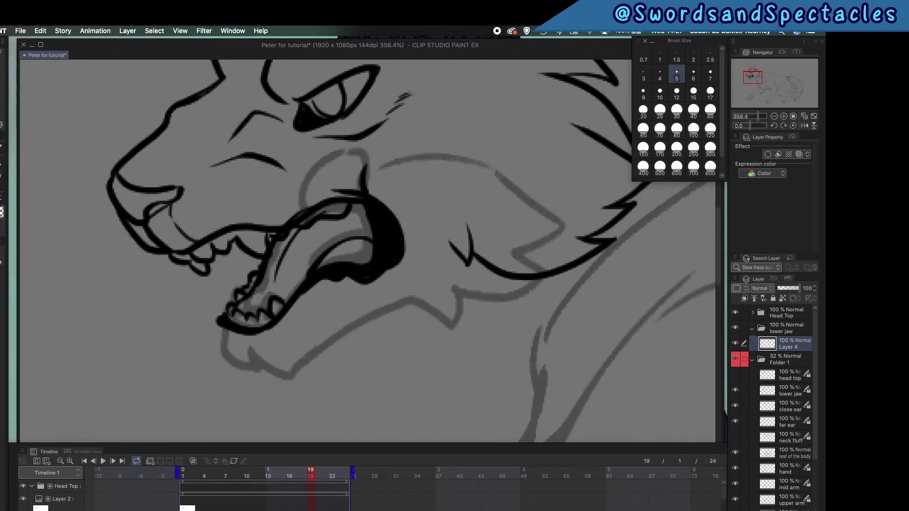
mouse_move(222, 332)
mouse_down()
mouse_move(249, 374)
mouse_move(314, 357)
mouse_up()
drag(758, 116, 757, 116)
Ink the remaining ears, neck, body, limbs and tail parts over the sketch in separate folders.
click(787, 329)
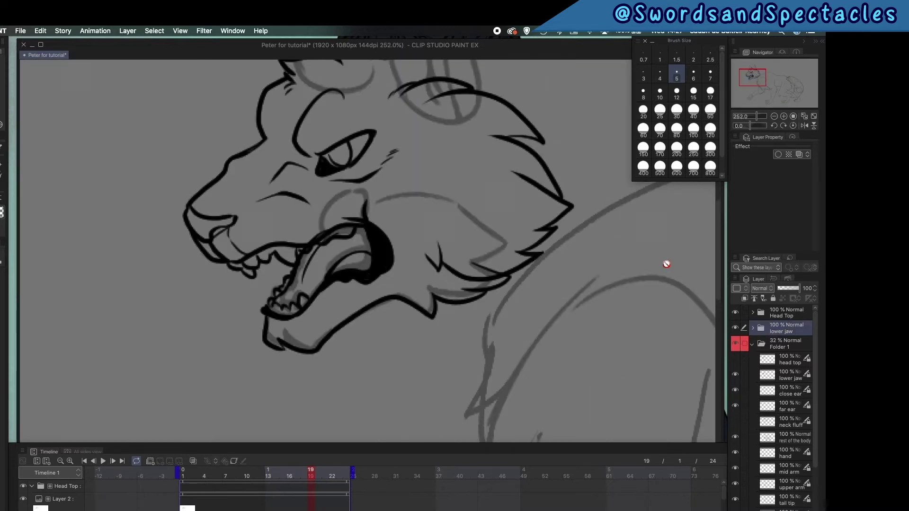
drag(665, 264, 685, 305)
click(788, 344)
drag(387, 235, 369, 231)
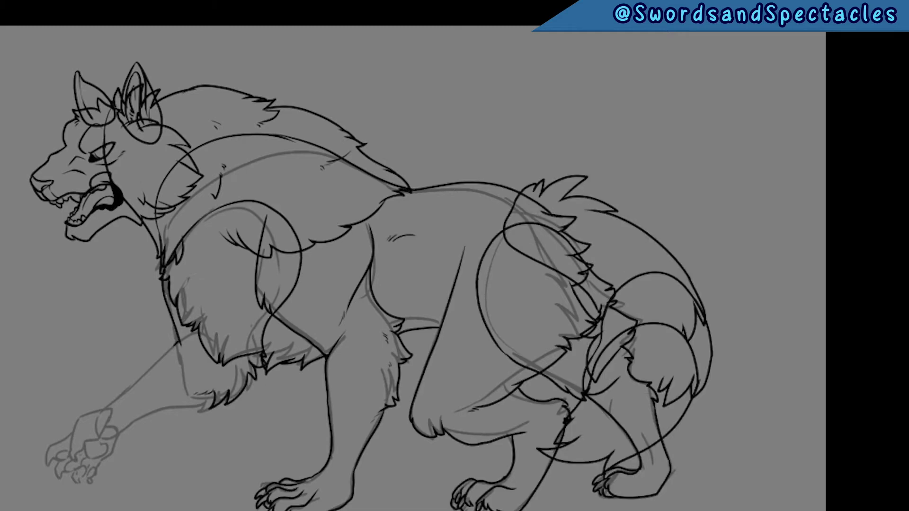
Set Layer 2 in the Head Top folder as the reference layer and make Layer 3 active for colouring.
click(775, 324)
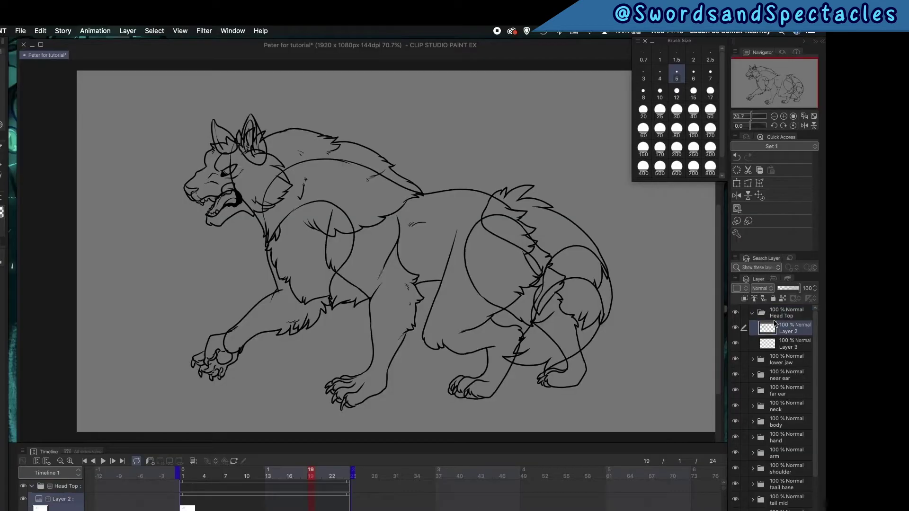
click(757, 300)
click(776, 347)
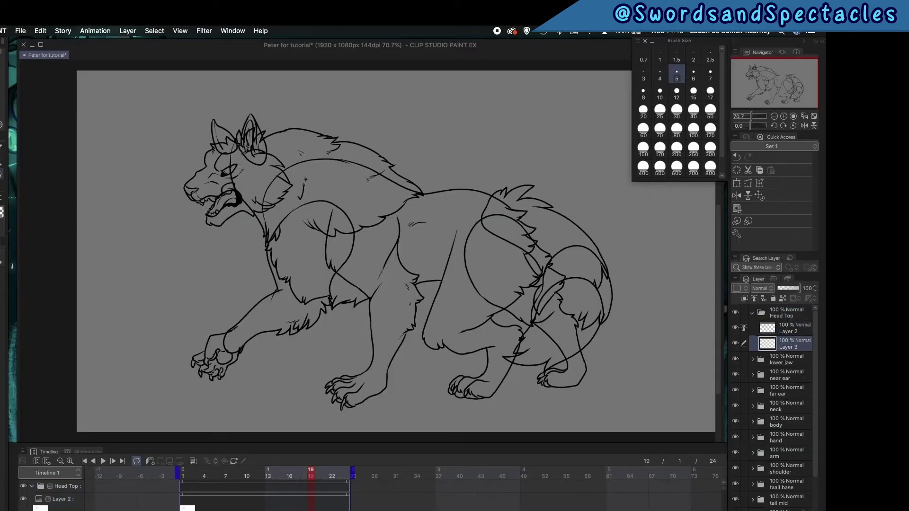
Try to auto-select the area around the head from the reference line art, and clear the selection.
key(w)
click(172, 239)
drag(424, 225, 530, 271)
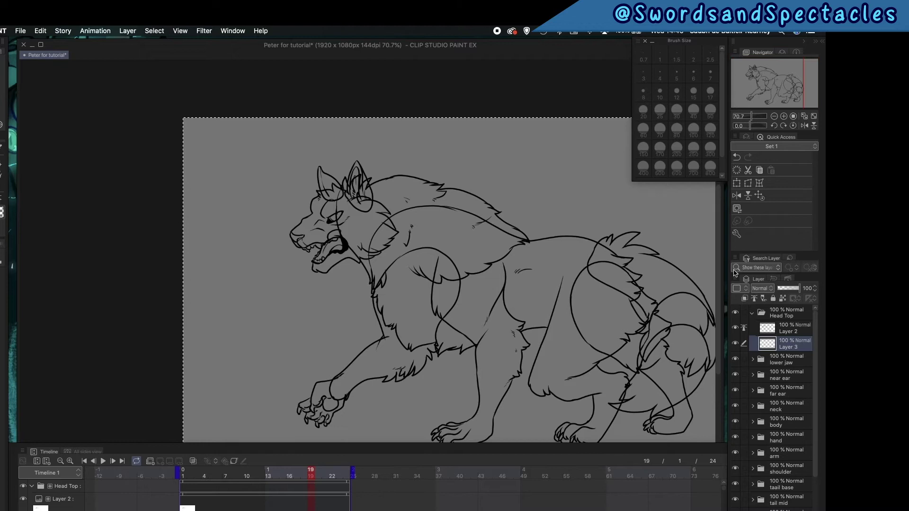
click(238, 302)
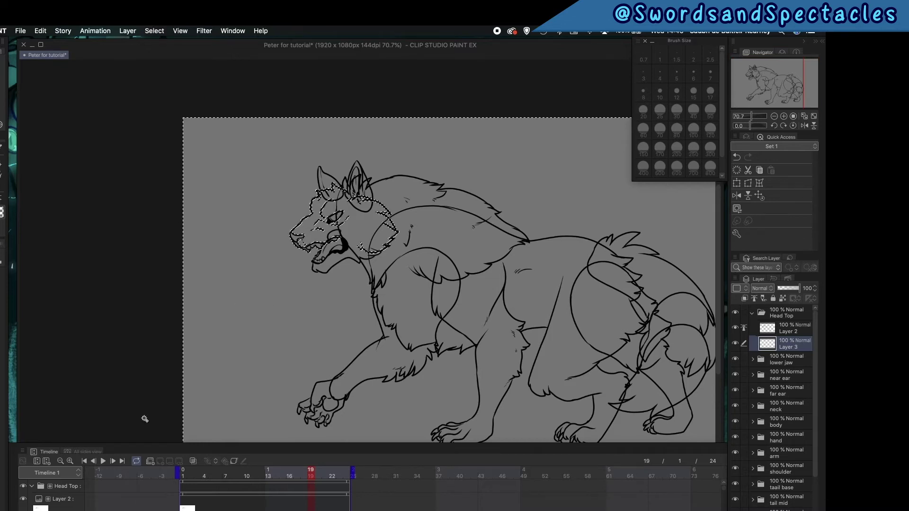
key(super+d)
Close the gap between the mouth and cheek fur with a teal line on Layer 3, and test the selection for leaks.
click(783, 117)
click(783, 117)
click(784, 117)
click(784, 117)
click(783, 117)
drag(446, 181, 486, 343)
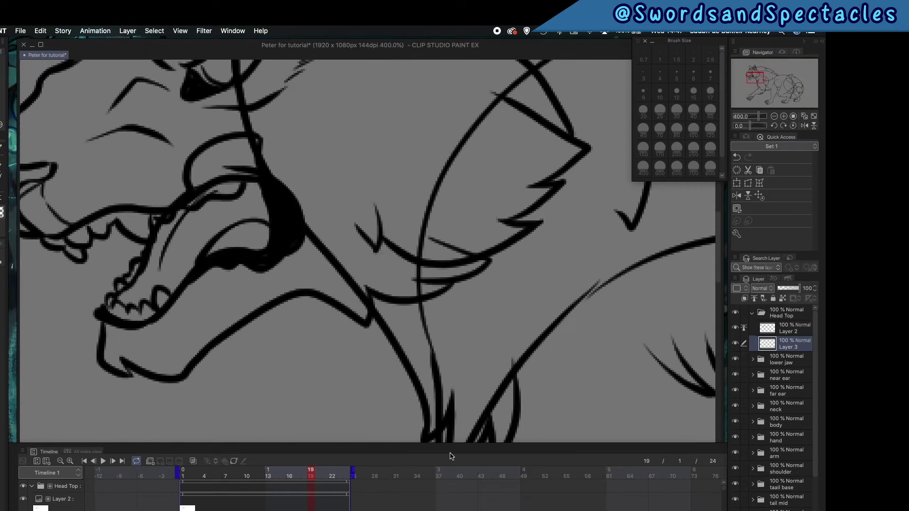
key(p)
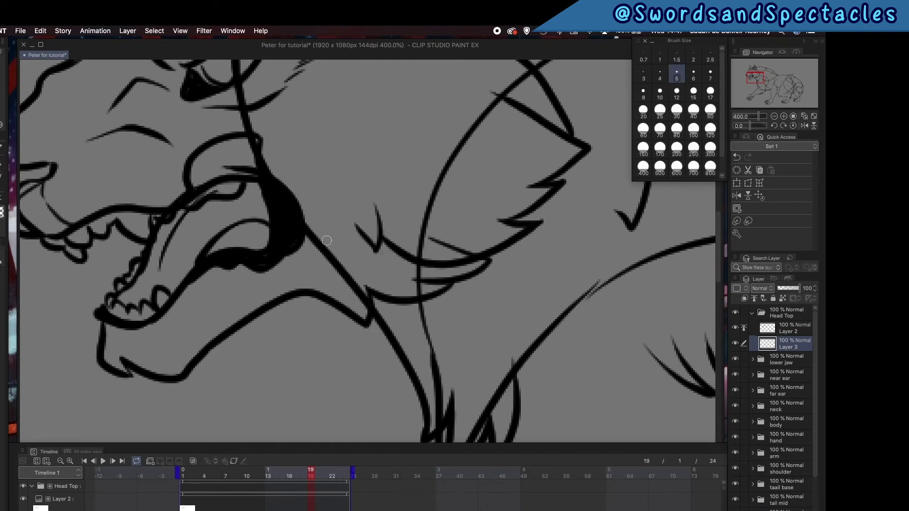
key(w)
click(412, 118)
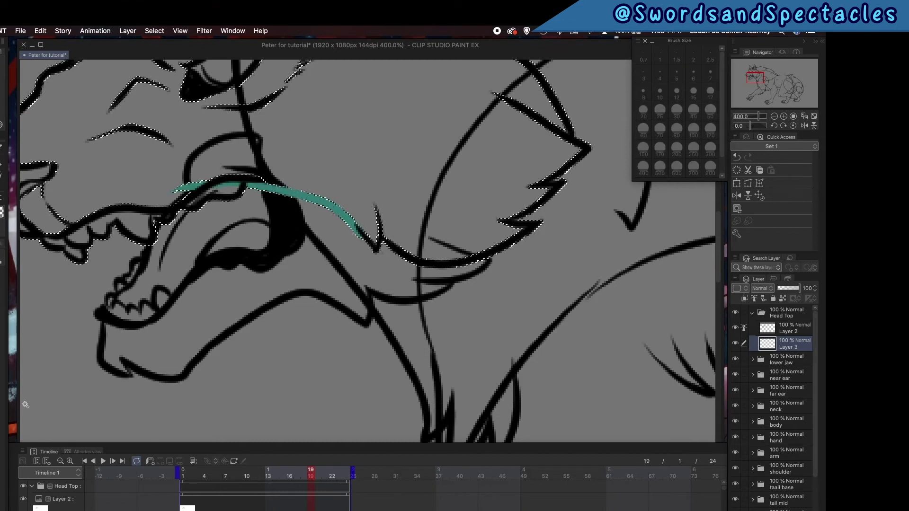
mouse_move(444, 74)
mouse_down()
mouse_move(334, 331)
mouse_move(473, 300)
mouse_up()
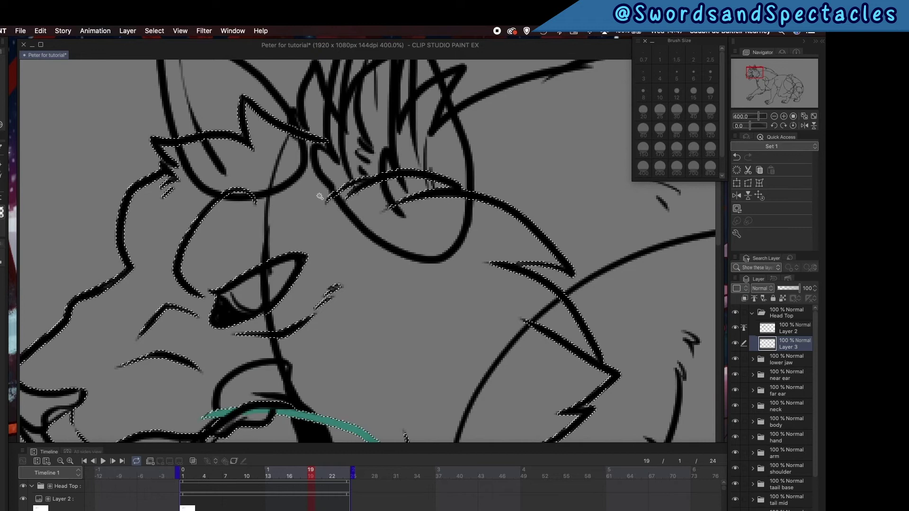
key(super+d)
Bridge the gap in the head outline behind the near ear with a teal line and auto-select along the closed outline.
drag(314, 135, 371, 147)
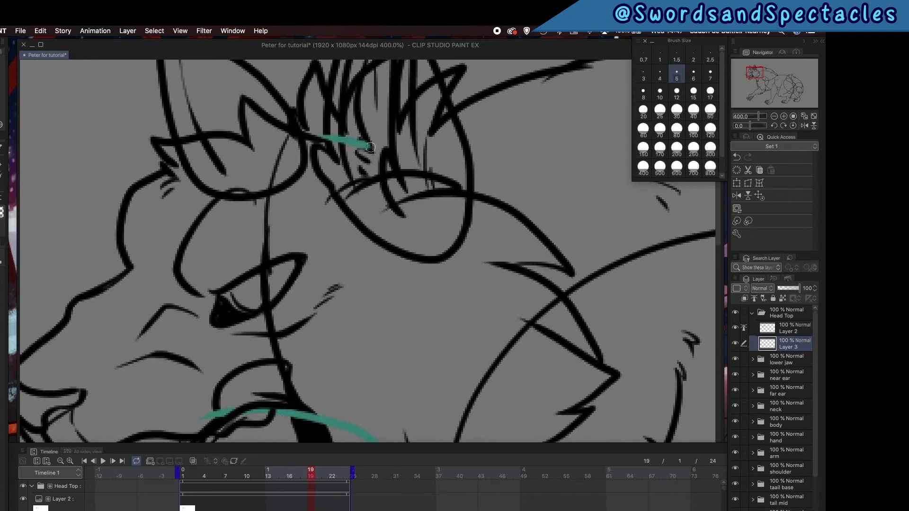
key(w)
click(365, 308)
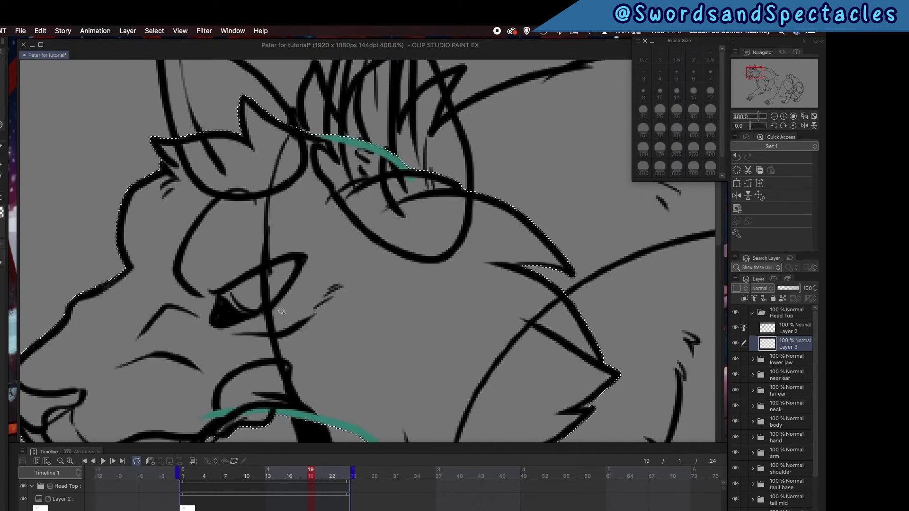
key(super+d)
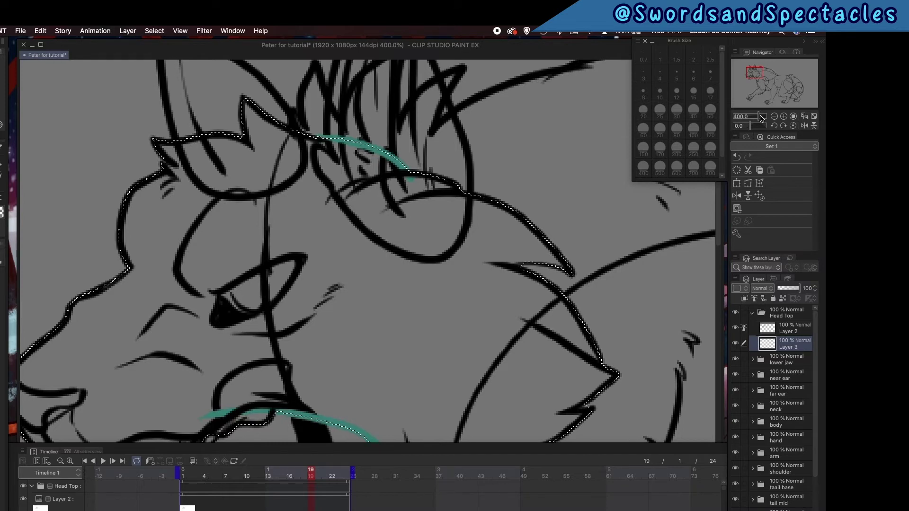
Fill the closed head shape with teal on Layer 3 and clear the selection.
drag(758, 116, 753, 117)
drag(466, 285, 462, 112)
key(super+0)
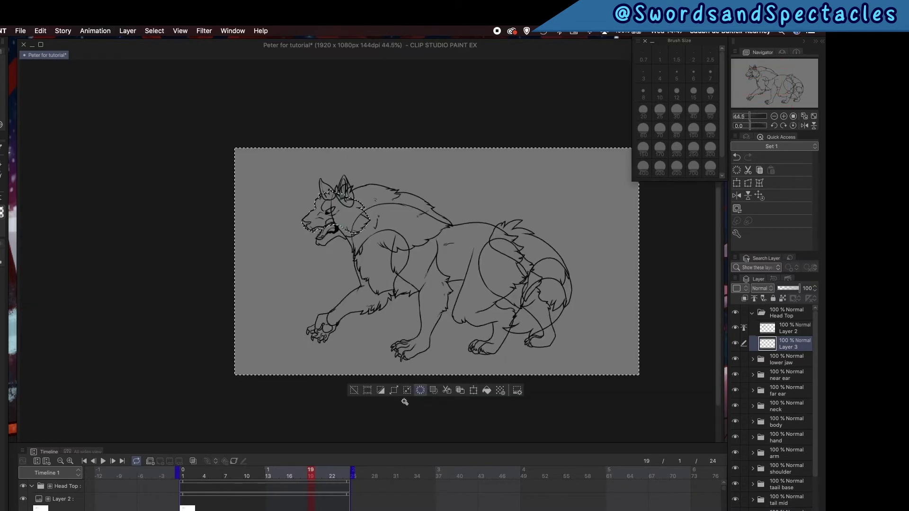
key(super+d)
key(super+alt+0)
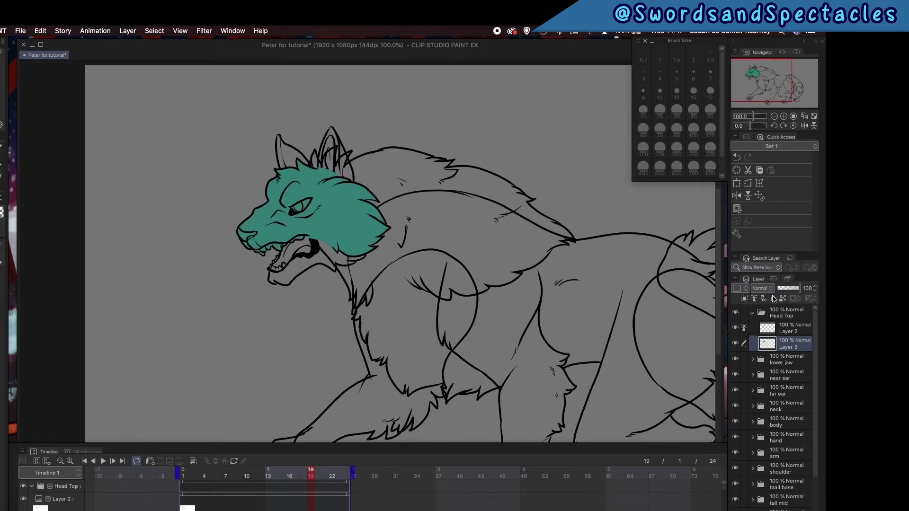
Collapse the Head Top folder and add a new layer below the line art in the lower jaw folder.
click(757, 314)
click(772, 328)
click(760, 312)
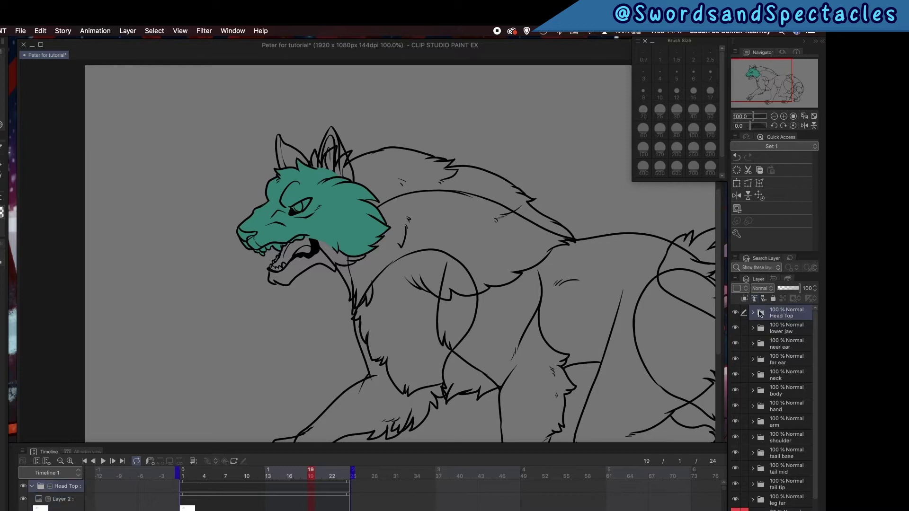
click(758, 314)
click(767, 328)
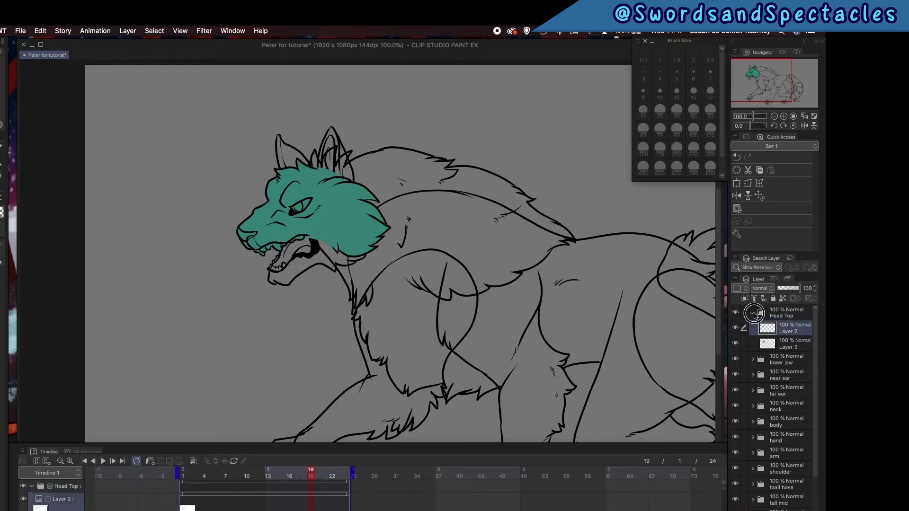
click(754, 316)
click(753, 328)
click(767, 344)
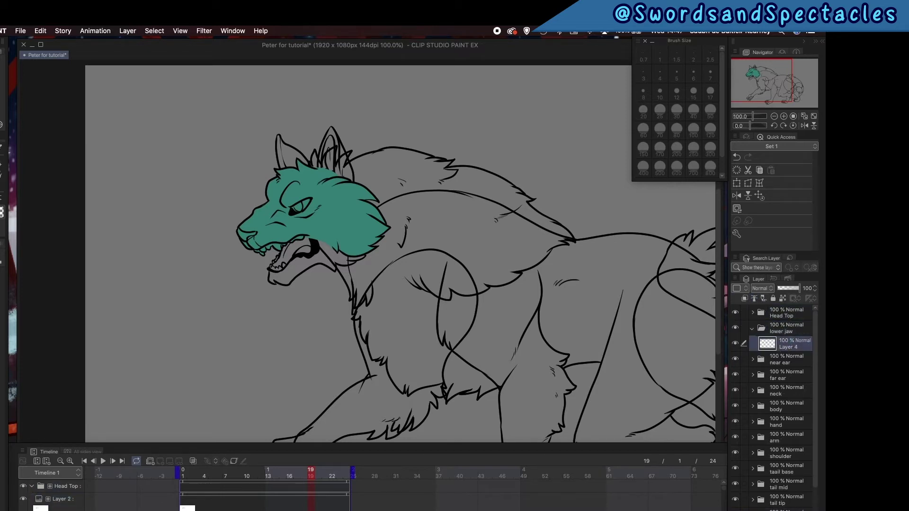
drag(789, 364, 789, 366)
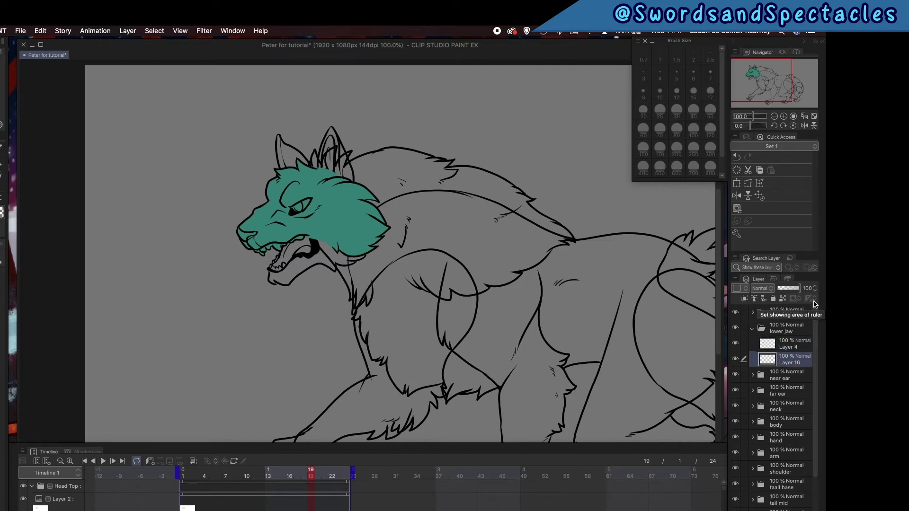
Test the lower jaw line art on Layer 4 for gaps by auto-selecting around it, and clear the selection.
click(795, 341)
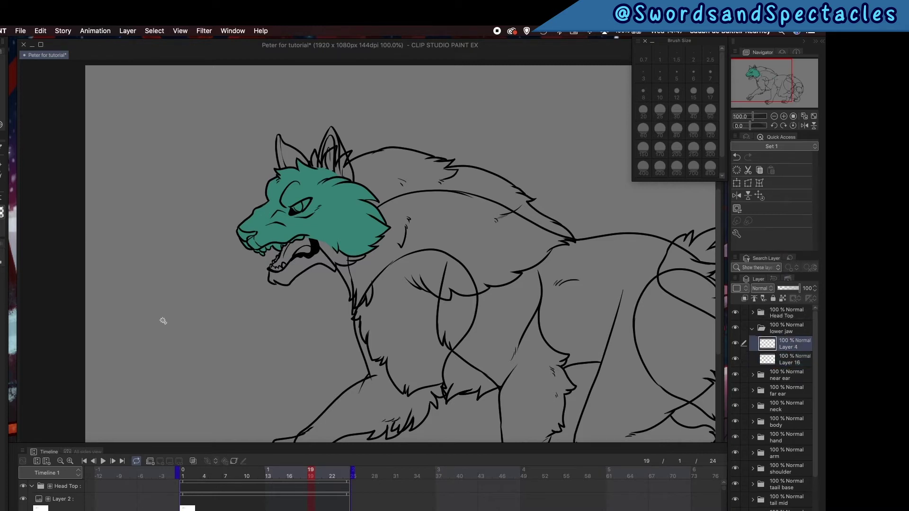
click(785, 116)
click(785, 116)
drag(460, 177, 531, 193)
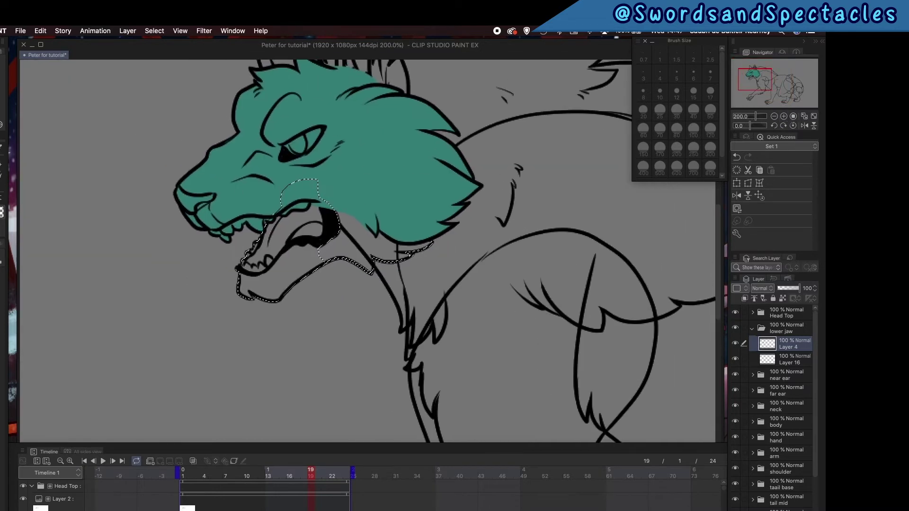
key(p)
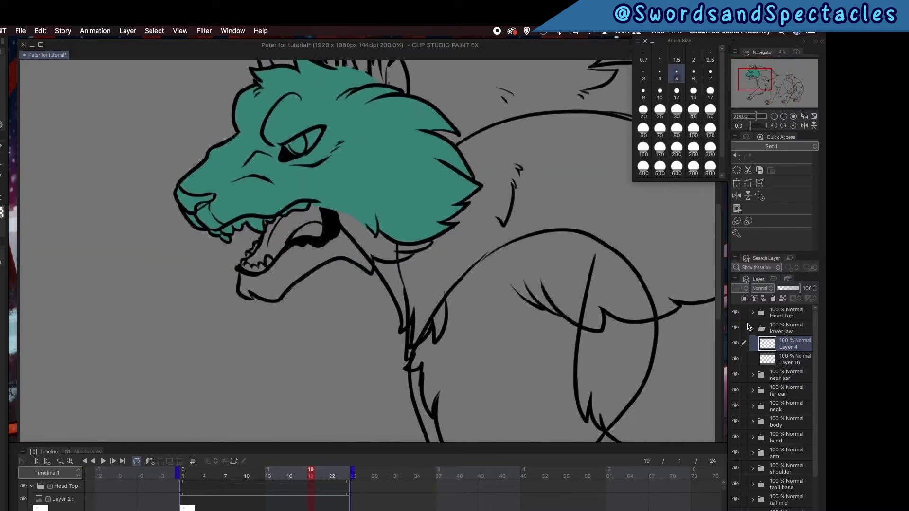
Hide the Head Top folder and close the back of the lower jaw with a curved teal line on Layer 16.
click(735, 314)
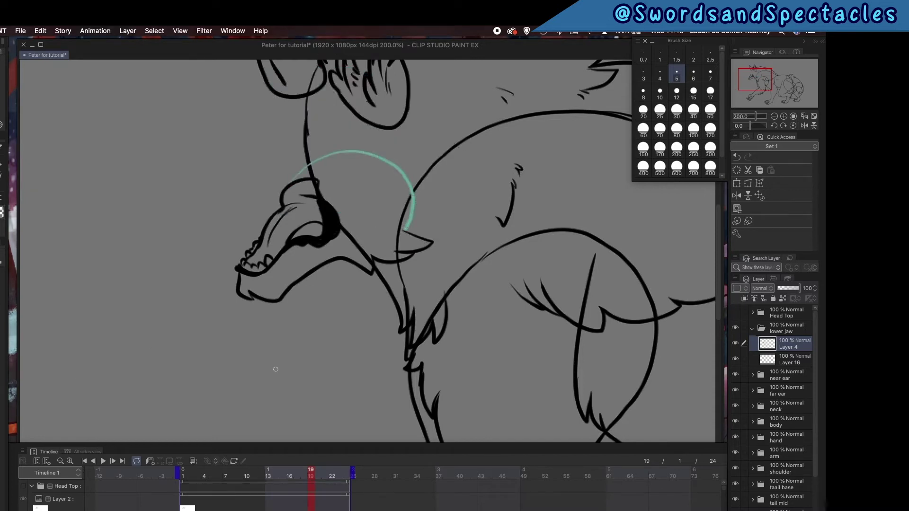
key(ctrl+z)
key(ctrl+z)
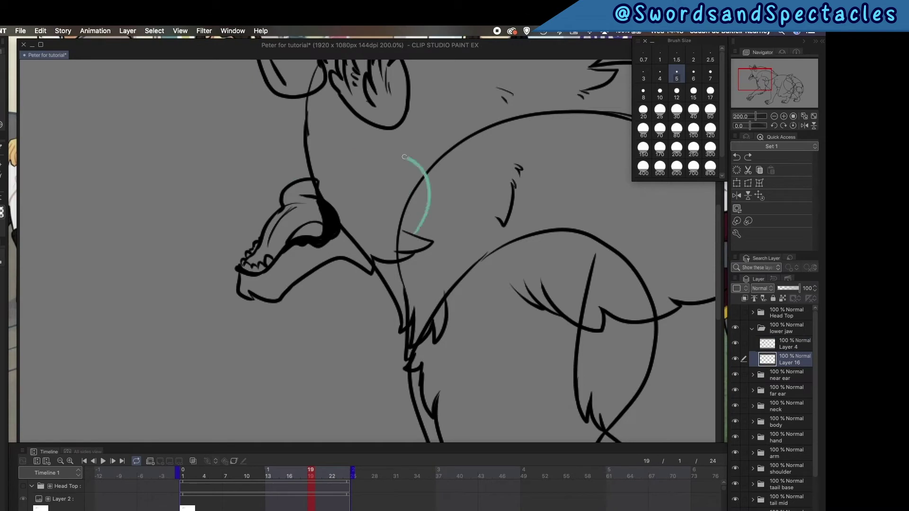
Fill the closed lower jaw shape with light teal on Layer 16 and show the Head Top folder again.
click(2, 177)
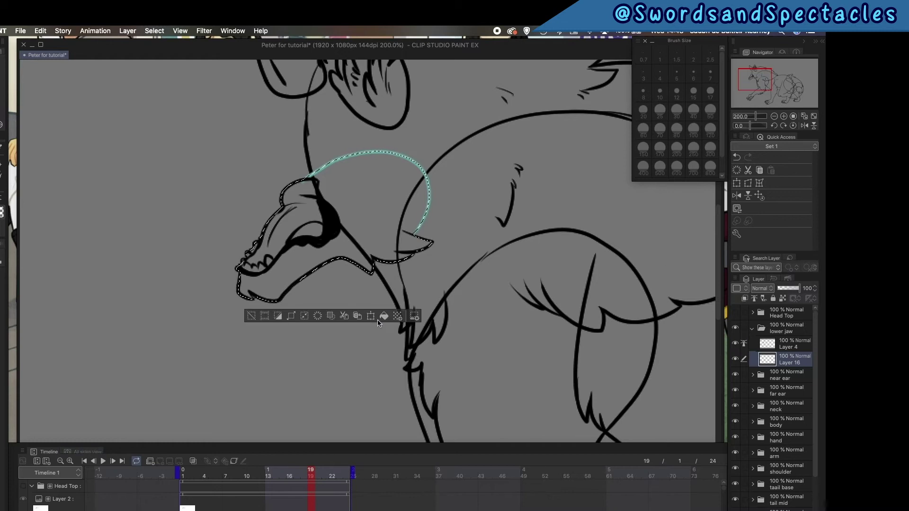
click(382, 317)
key(ctrl+d)
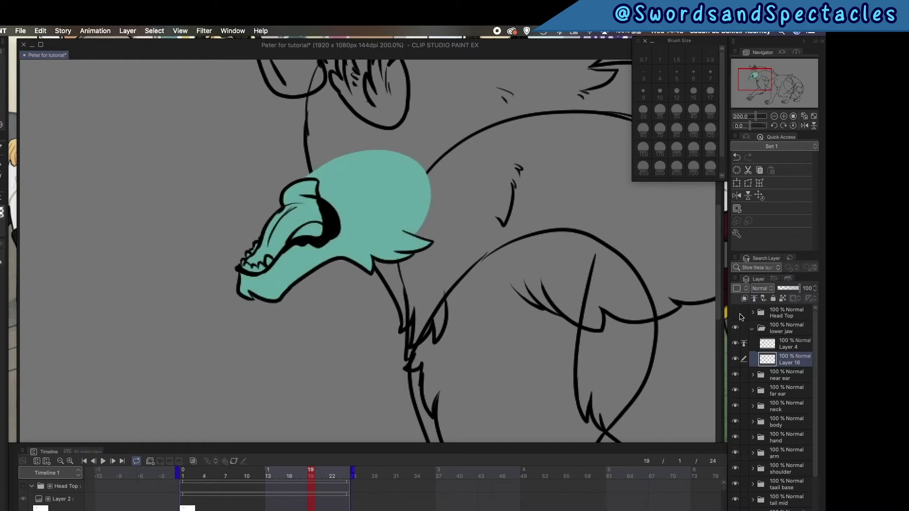
click(736, 313)
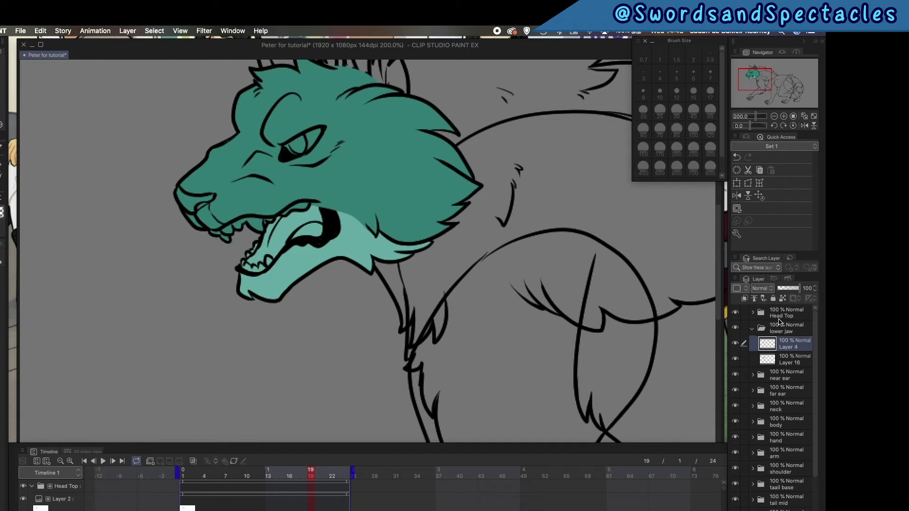
Add a new layer below the line art in the near ear folder and make Layer 5 active.
click(753, 329)
click(798, 343)
drag(562, 305, 560, 413)
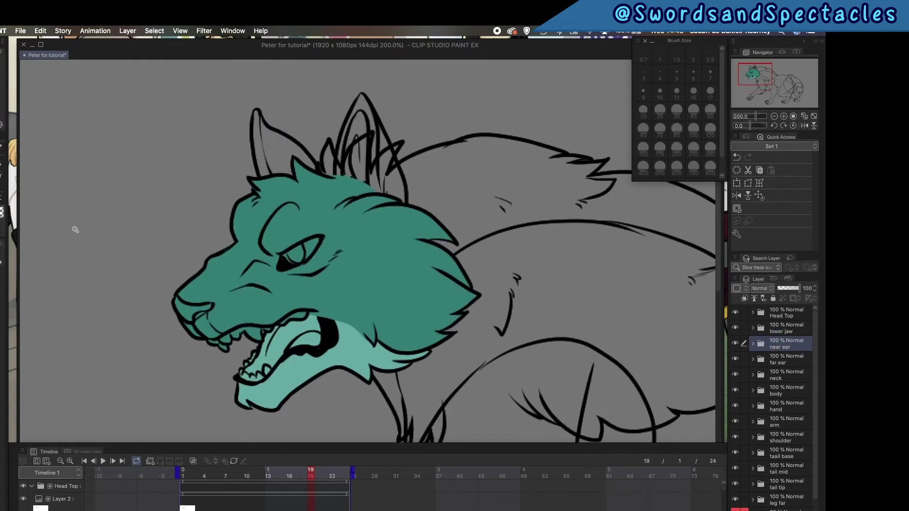
click(753, 344)
click(786, 359)
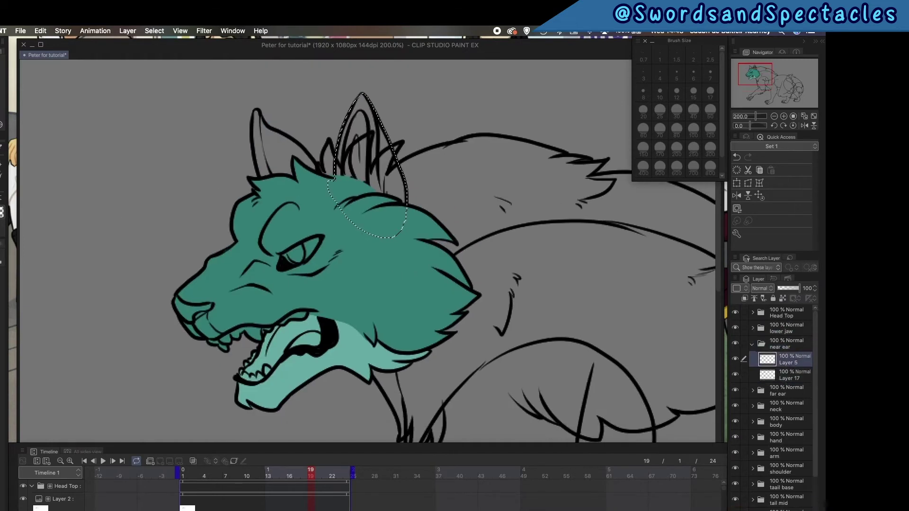
Select the near ear shape from its line art, fill it with teal on Layer 17, and clear the selection.
key(shift+Tab)
click(418, 253)
key(super+z)
click(788, 375)
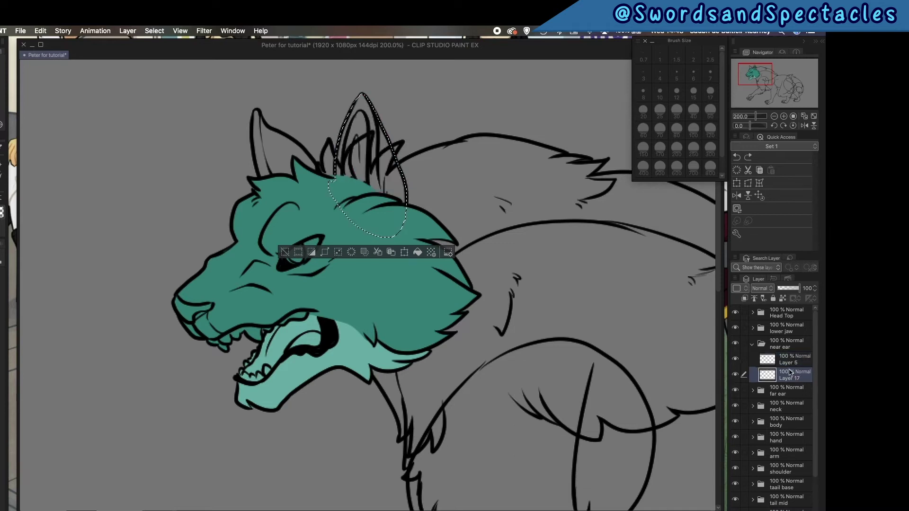
click(418, 253)
click(187, 422)
Add a new layer below the far ear's line art and fill the ear shape with pale teal.
click(753, 344)
click(786, 360)
click(753, 359)
key(super+shift+n)
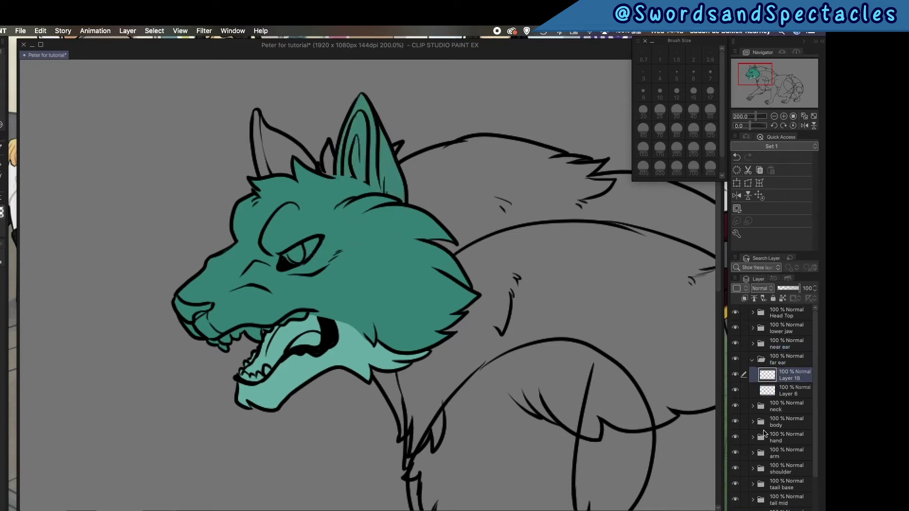
mouse_move(256, 110)
mouse_down()
mouse_move(322, 170)
mouse_move(263, 187)
mouse_up()
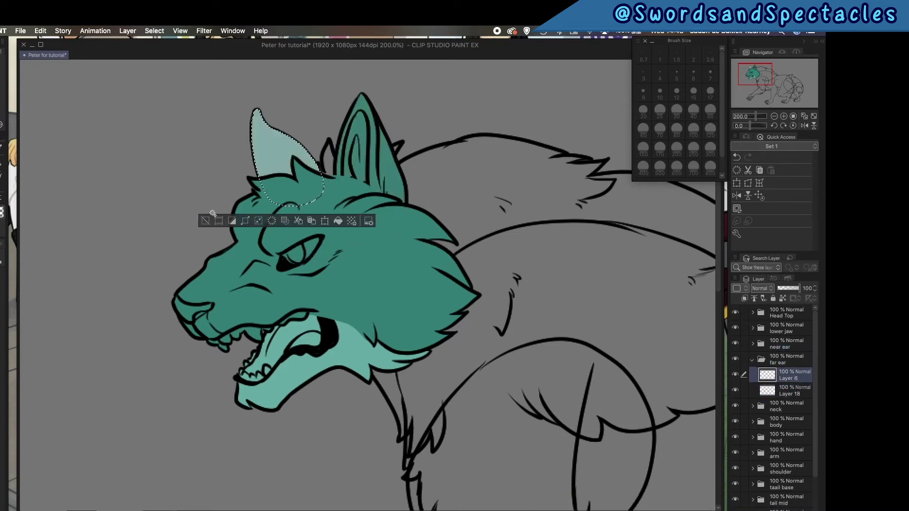
click(339, 221)
click(205, 220)
Lock the transparent pixels of Layer 17 and recolour the near ear's fill to a greyer teal.
click(752, 345)
click(788, 375)
click(782, 299)
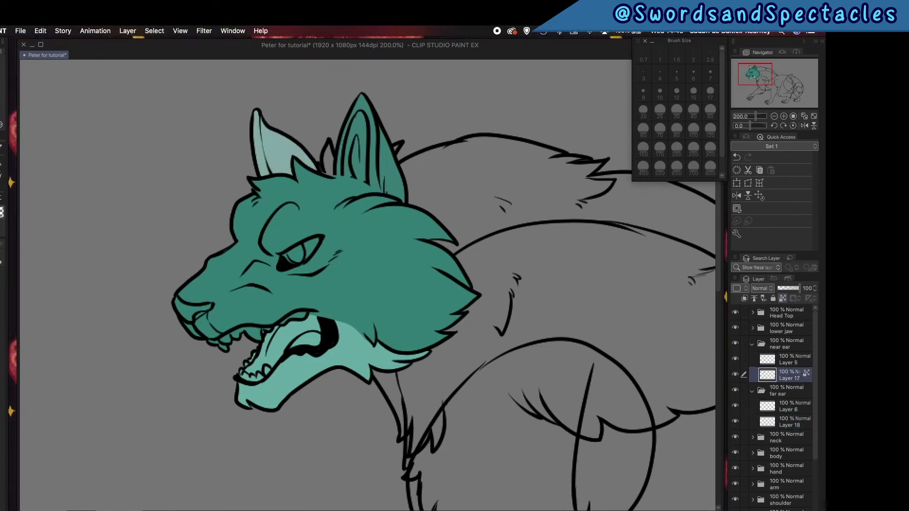
click(753, 328)
click(753, 329)
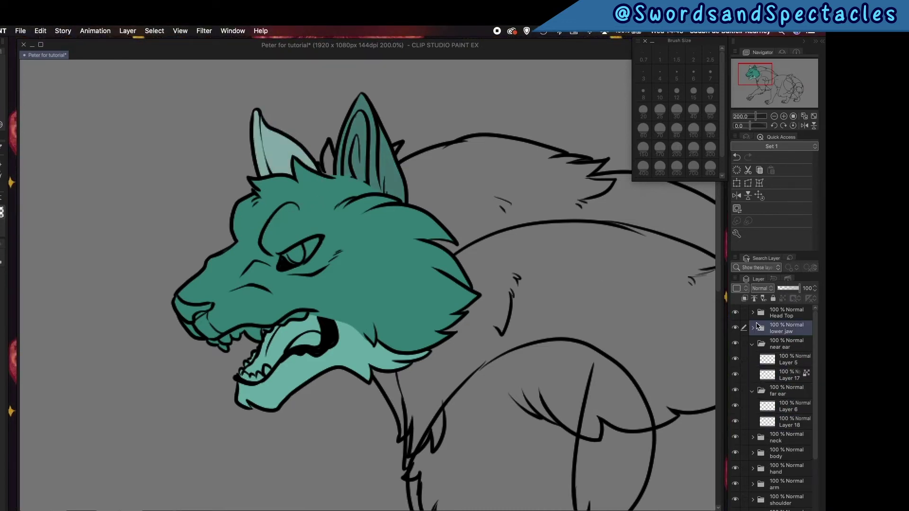
Erase the head fill on Layer 3 that covers the fur at the front base of the near ear.
click(753, 312)
click(786, 343)
key(super+plus)
key(super+plus)
drag(534, 156, 584, 494)
key(e)
drag(299, 178, 331, 184)
mouse_move(291, 220)
mouse_down()
mouse_move(341, 203)
mouse_move(416, 237)
mouse_up()
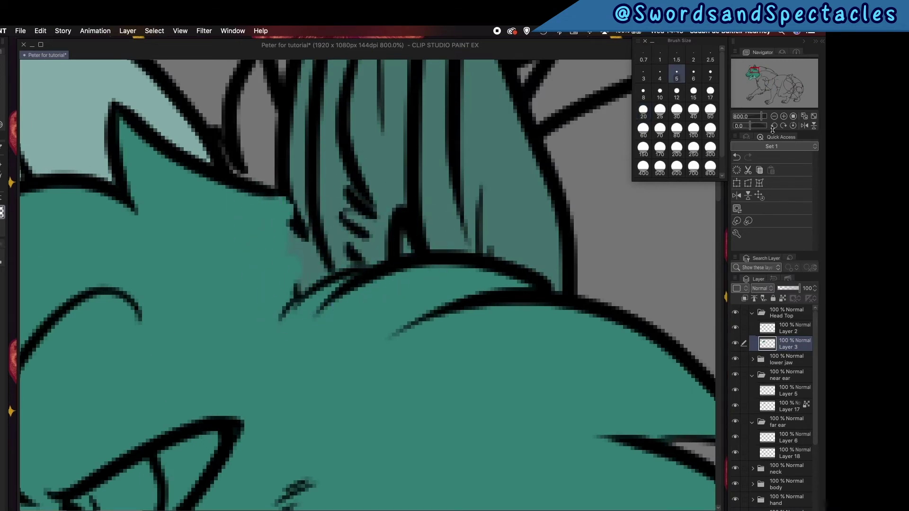
Clean up the head fill's edge around the near ear's front tuft by erasing the remaining excess on Layer 3.
click(793, 116)
scroll(429, 332, up, 1)
key(super+plus)
drag(401, 215, 458, 279)
key(super+plus)
key(super+plus)
key(super+plus)
key(super+plus)
mouse_move(388, 265)
mouse_down()
mouse_move(336, 247)
mouse_move(305, 164)
mouse_up()
key(super+z)
drag(379, 183, 382, 217)
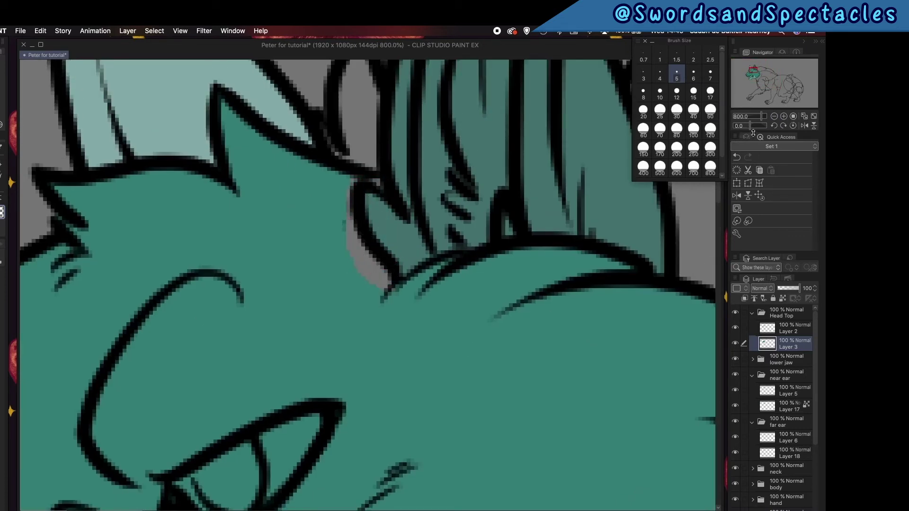
Tidy the edge of the head fill along the upper corner of the open mouth on Layer 3.
scroll(303, 228, down, 5)
scroll(302, 226, up, 5)
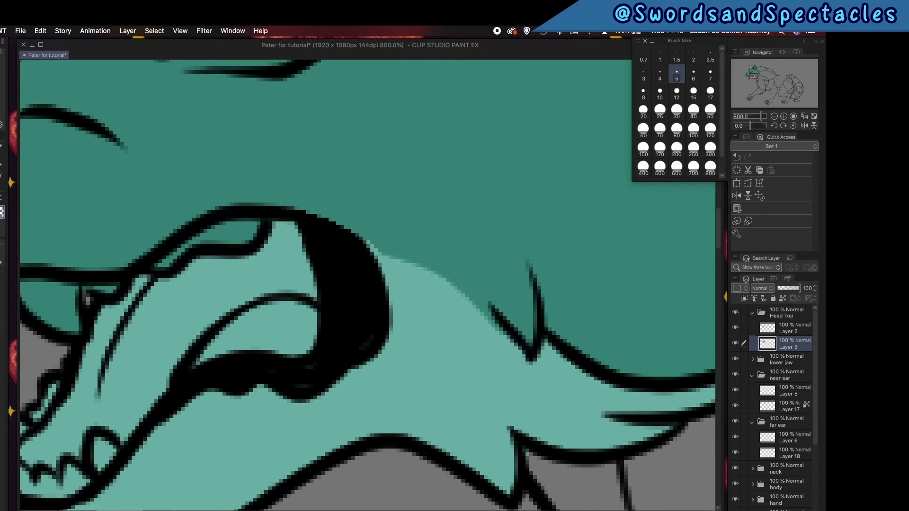
drag(351, 231, 306, 212)
drag(761, 117, 754, 116)
Open the neck folder, hide all part folders beneath it, and add a new layer for the neck's colour.
click(752, 313)
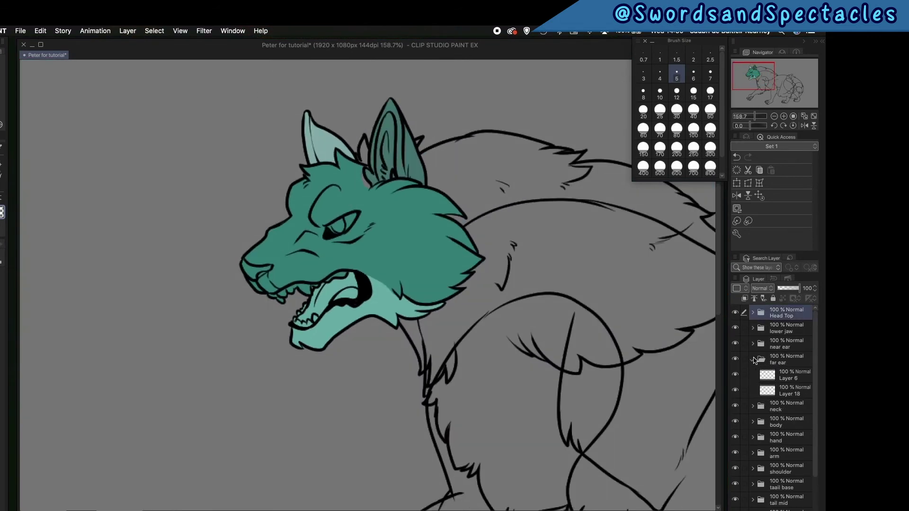
click(753, 360)
click(753, 375)
click(787, 391)
drag(473, 284, 299, 205)
drag(735, 407, 735, 508)
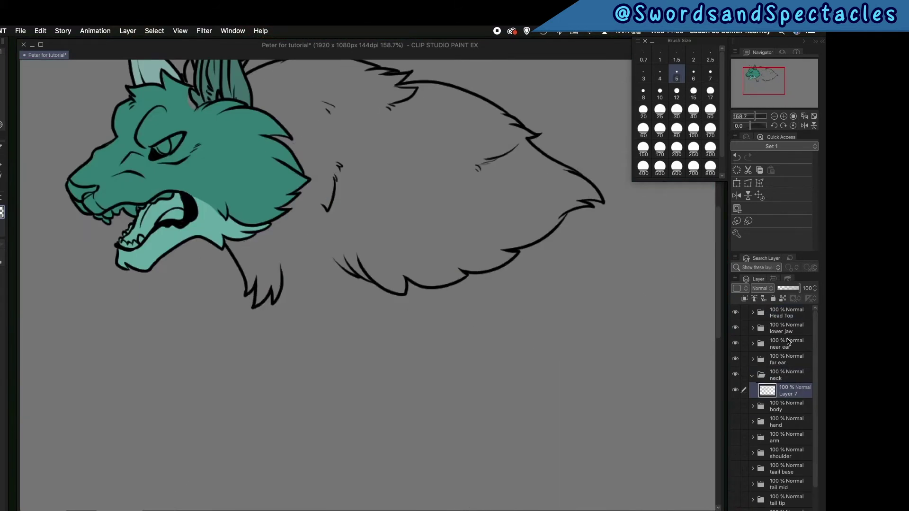
key(super+shift+n)
Bridge the gap in the neck's lower fur edge with a teal line and fill the neck with dark teal on Layer 19.
key(super+plus)
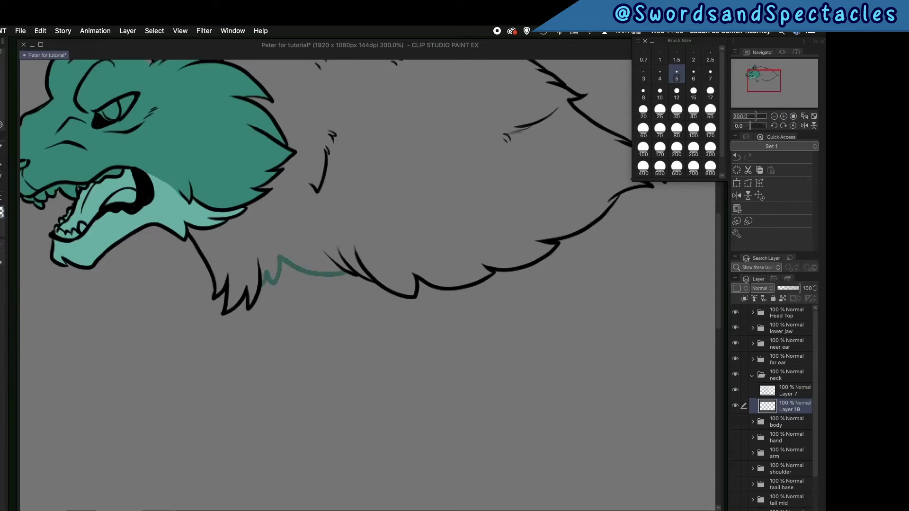
click(787, 390)
click(754, 299)
click(787, 406)
click(616, 243)
key(super+shift+i)
key(alt+BackSpace)
key(super+d)
Collapse the neck folder, show the body folder, and add a new layer for the body's colour.
click(752, 375)
click(786, 390)
click(735, 391)
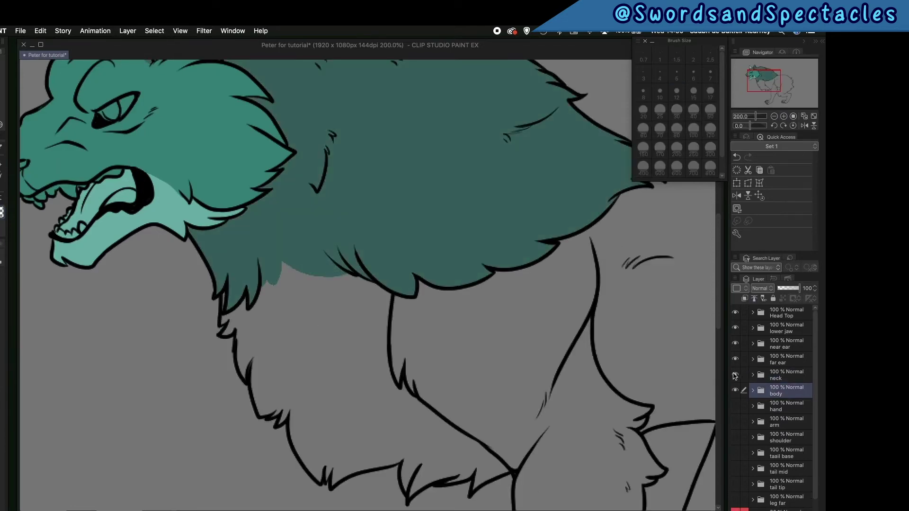
key(super+minus)
key(super+minus)
key(super+minus)
key(super+minus)
click(752, 391)
click(787, 406)
key(super+shift+n)
Select the body shape from Layer 8's line art, fill it with pale grey-teal on Layer 20, and clear the selection.
click(787, 406)
click(287, 434)
click(786, 422)
key(super+shift+i)
key(alt+BackSpace)
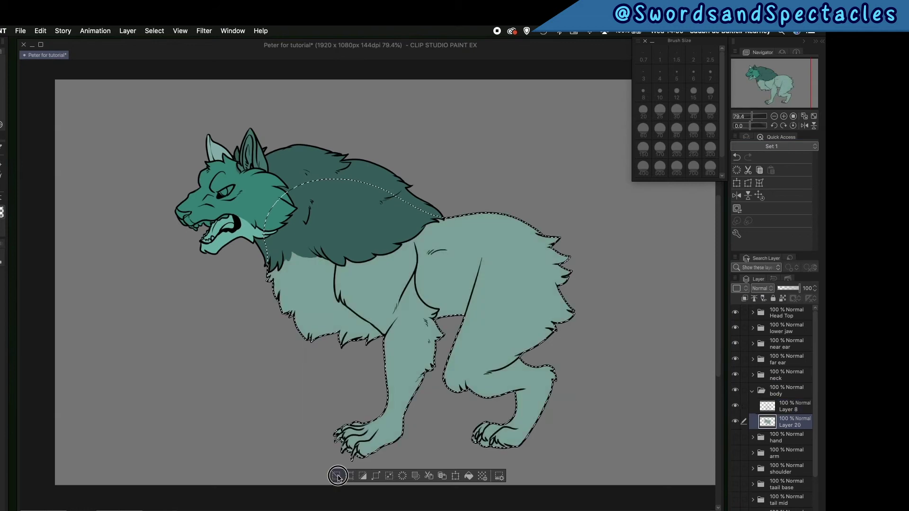
click(337, 476)
Collapse the body folder, show the shoulder folder, and add a new layer below its line art.
key(Tab)
click(401, 234)
click(766, 391)
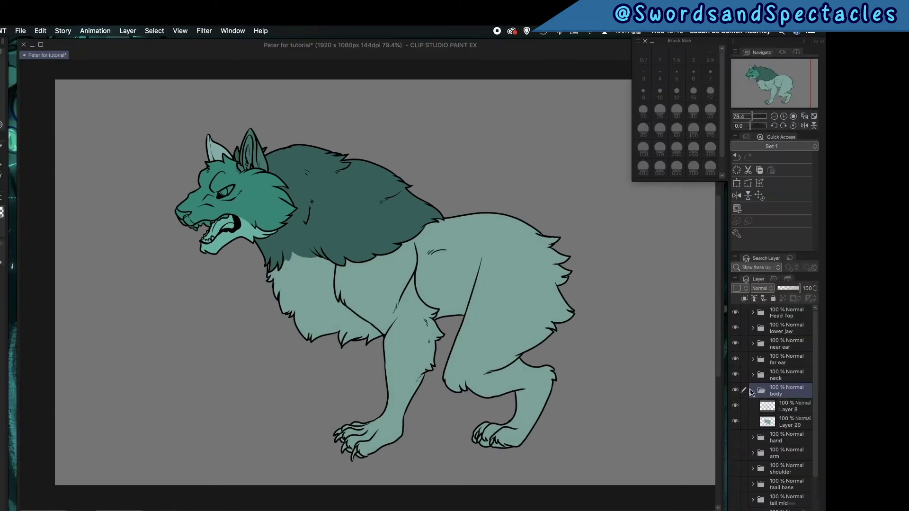
click(752, 391)
click(736, 406)
click(735, 406)
click(735, 437)
click(752, 438)
click(787, 453)
drag(787, 453, 787, 475)
Close the shoulder's outline with a rounded lower end and fill it with dark green-teal on Layer 21.
key(super+plus)
key(super+plus)
key(super+plus)
drag(243, 372, 320, 148)
click(280, 284)
key(alt+Delete)
key(super+d)
drag(270, 376, 307, 397)
Show the arm folder, set Layer 14 as the reference layer, and add a new layer below it.
click(735, 422)
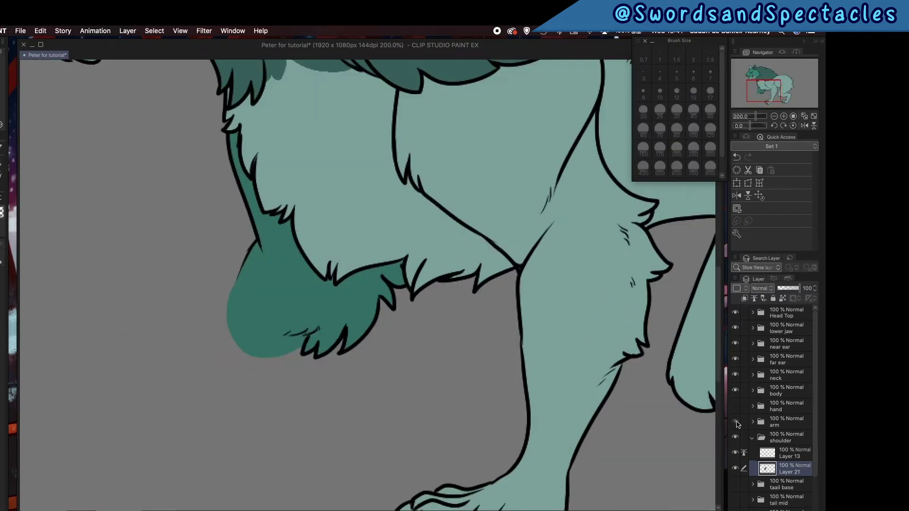
click(753, 422)
click(787, 437)
click(755, 298)
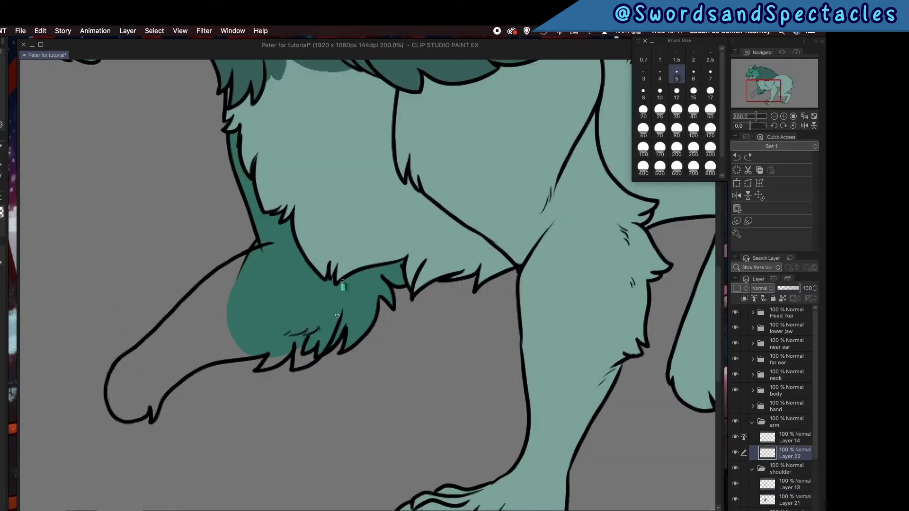
Close the arm's outline at the shoulder with a curved line and fill the arm with bright turquoise on Layer 22.
drag(260, 248, 335, 318)
click(155, 493)
key(super+shift+i)
key(alt+Delete)
Show the hand folder, set Layer 15 as the reference layer, and add a new layer below it.
drag(154, 493, 316, 436)
click(736, 406)
click(777, 406)
click(752, 422)
click(752, 406)
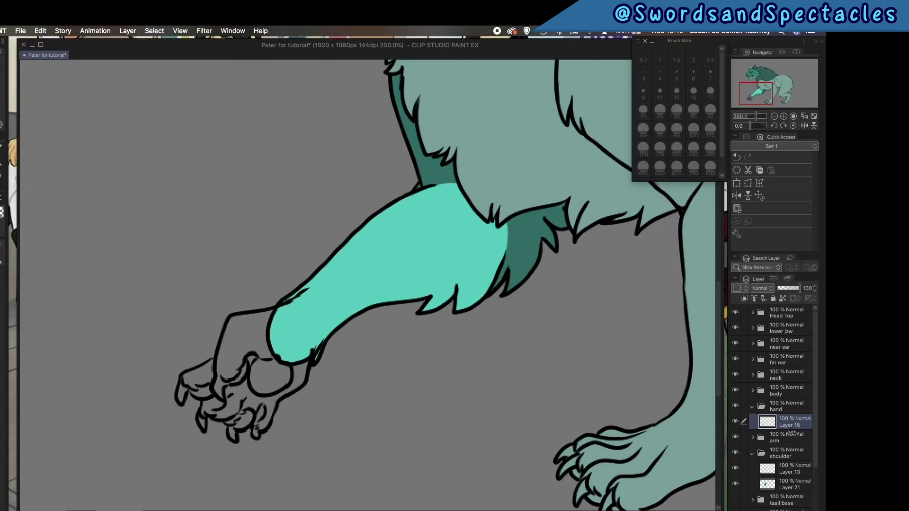
click(788, 436)
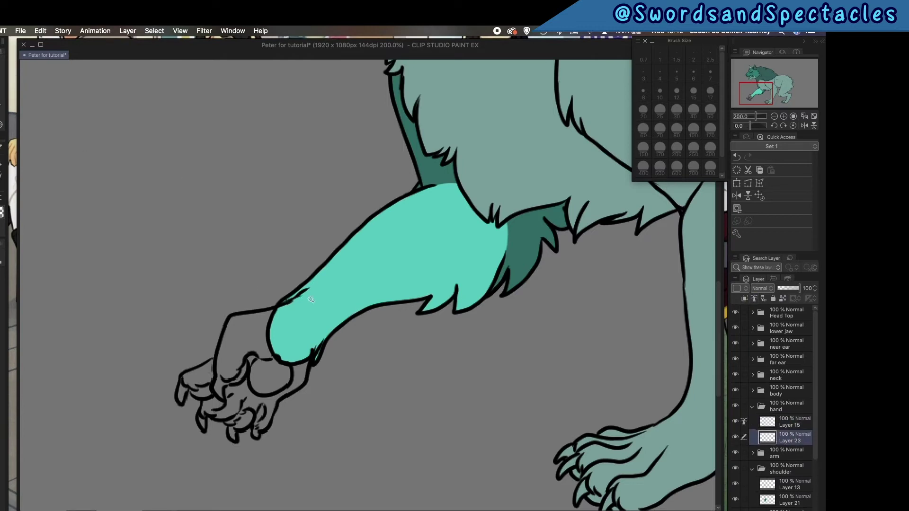
Close the hand's outline at the wrist, fill it with very dark teal on Layer 23, and nudge the hand folder outward.
mouse_move(311, 299)
mouse_down()
mouse_move(326, 350)
mouse_move(314, 362)
mouse_move(284, 303)
mouse_up()
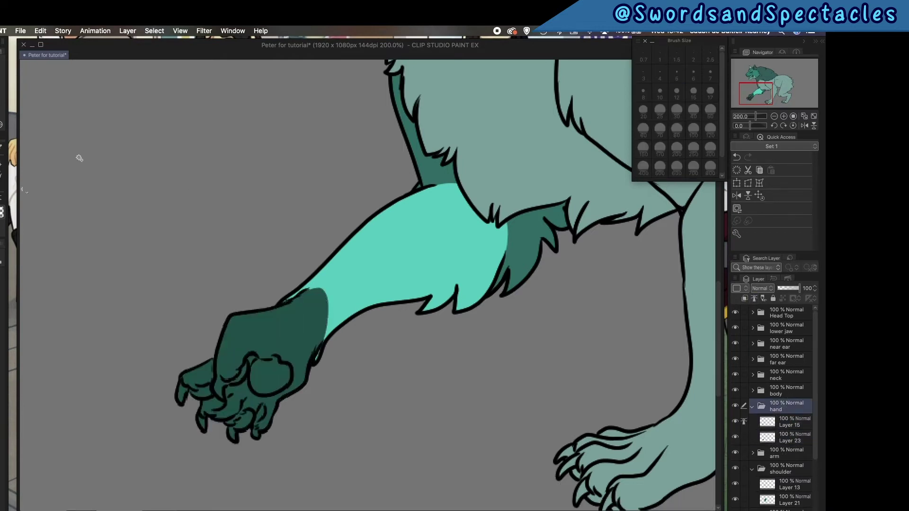
click(736, 183)
drag(298, 340, 285, 341)
key(Return)
Collapse the front-limb folders, show the taail base folder, and add a new layer below its reference line art on Layer 9.
drag(756, 116, 751, 119)
scroll(800, 445, down, 5)
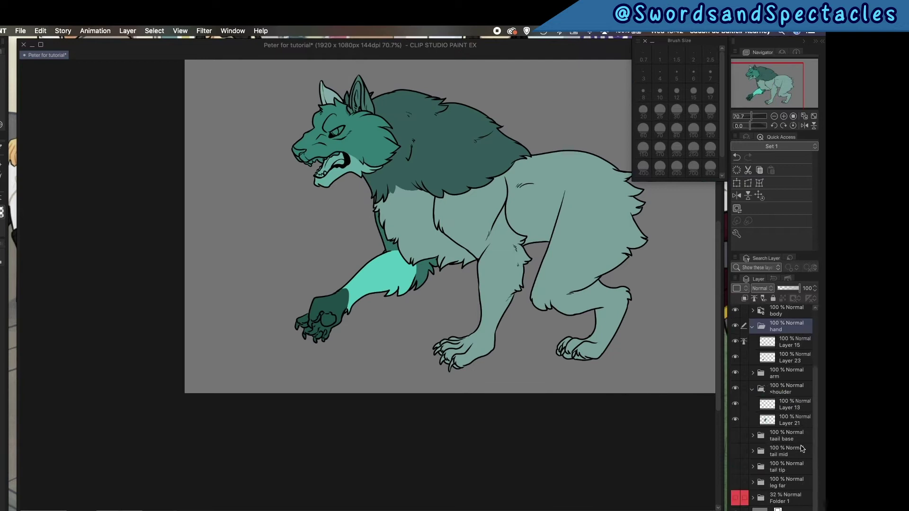
click(752, 325)
click(788, 372)
click(752, 357)
click(752, 389)
click(735, 435)
click(752, 436)
click(791, 451)
click(760, 508)
drag(790, 452, 789, 469)
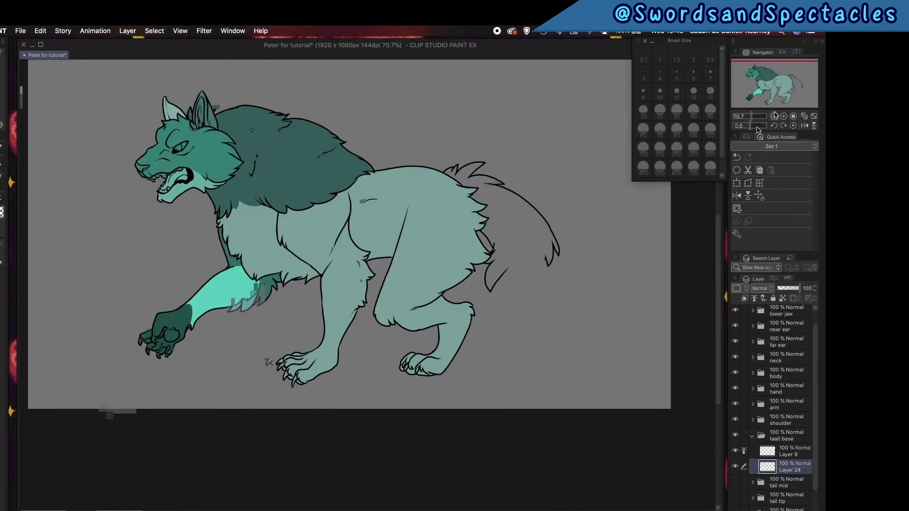
Close the tail base's open lower edge with jagged fur tips and fill the shape with dark teal on Layer 24.
click(798, 88)
drag(751, 116, 758, 116)
key(p)
drag(506, 272, 309, 327)
click(774, 116)
key(w)
click(319, 398)
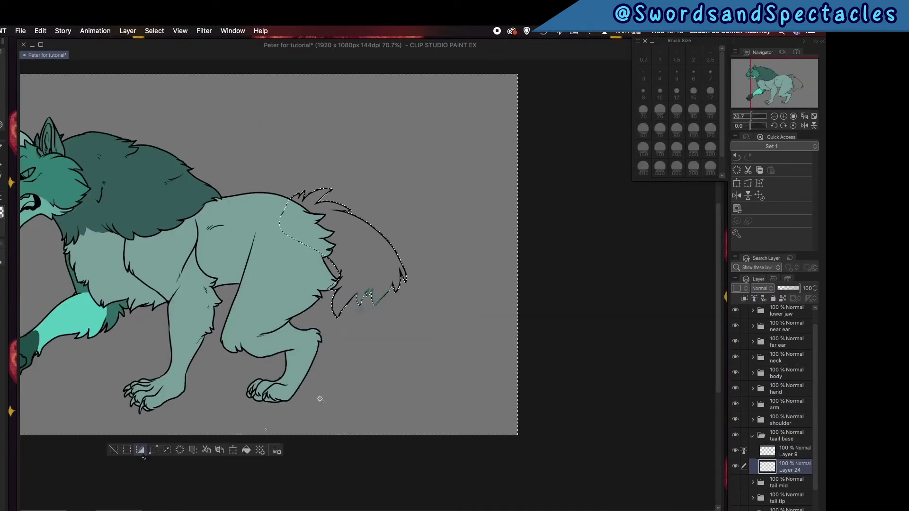
click(140, 450)
key(alt+BackSpace)
key(super+d)
click(783, 116)
click(660, 112)
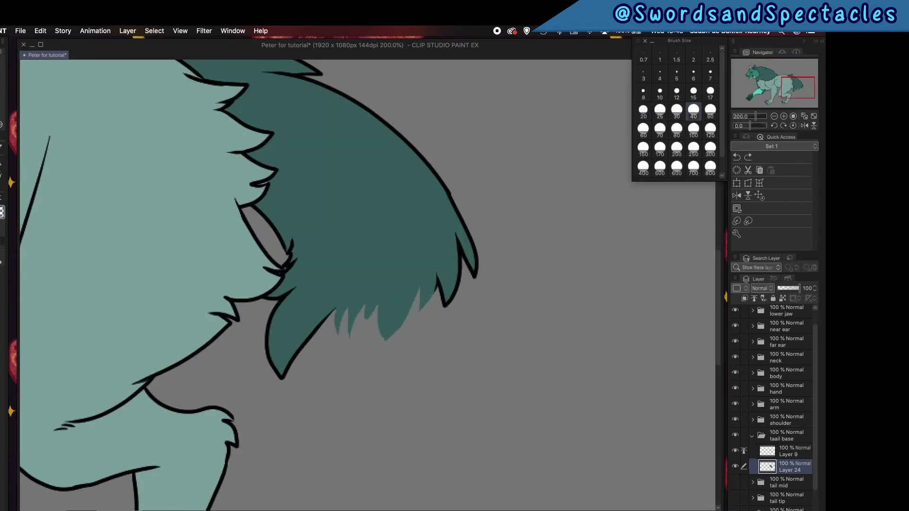
Collapse the taail base folder, show the tail mid folder, and add a new layer below its reference line art on Layer 10.
click(752, 435)
click(736, 452)
click(751, 451)
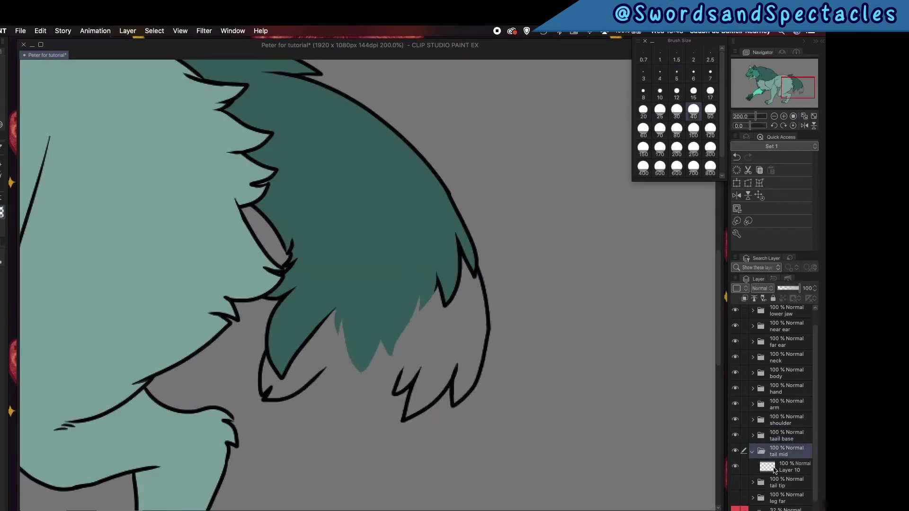
click(789, 467)
click(760, 508)
drag(788, 467, 788, 486)
Close the tail mid's outline between its fur tufts and fill the shape with medium turquoise on Layer 25.
drag(438, 381, 445, 292)
drag(408, 280, 358, 278)
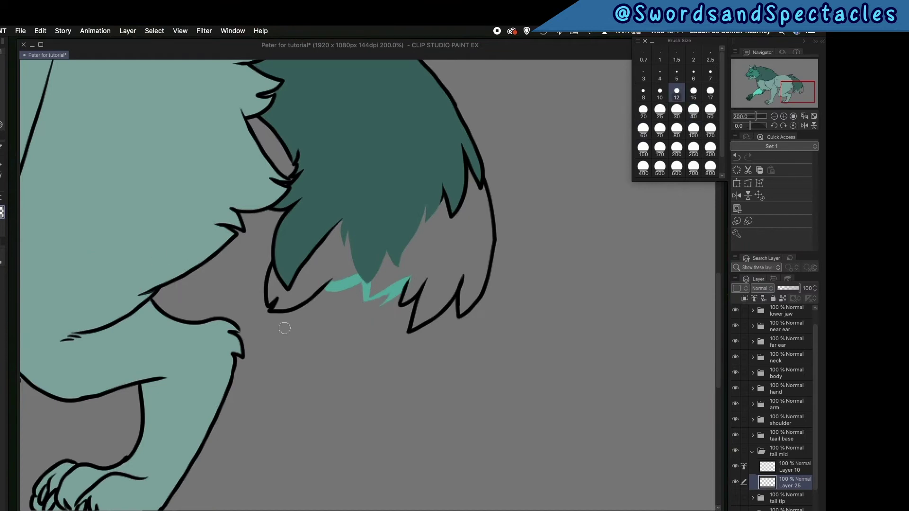
key(w)
click(415, 397)
click(55, 503)
key(alt+BackSpace)
key(super+d)
click(774, 117)
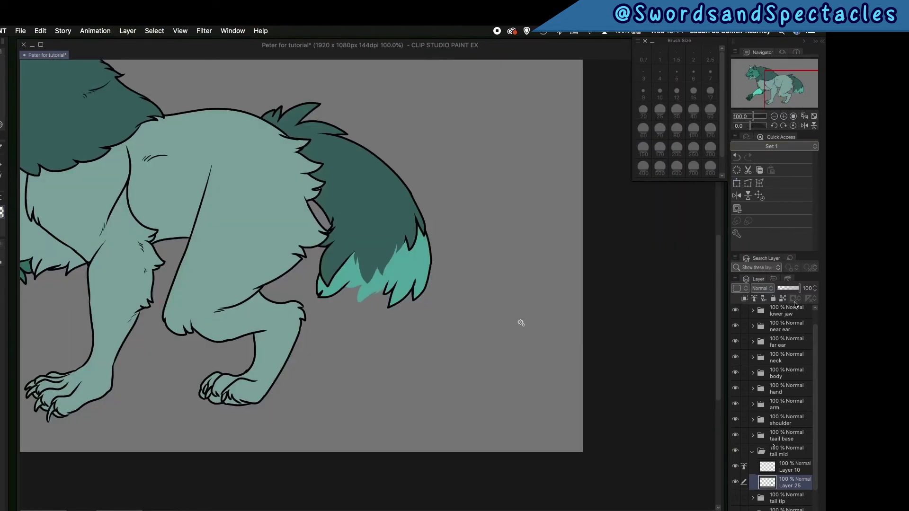
Nudge the whole tail mid folder slightly and collapse it.
click(787, 452)
key(super+t)
drag(410, 273, 412, 272)
key(Return)
click(752, 452)
Show the tail tip folder and add a new layer below its reference line art on Layer 11.
click(735, 467)
click(752, 467)
click(789, 482)
key(super+shift+n)
drag(793, 453, 792, 473)
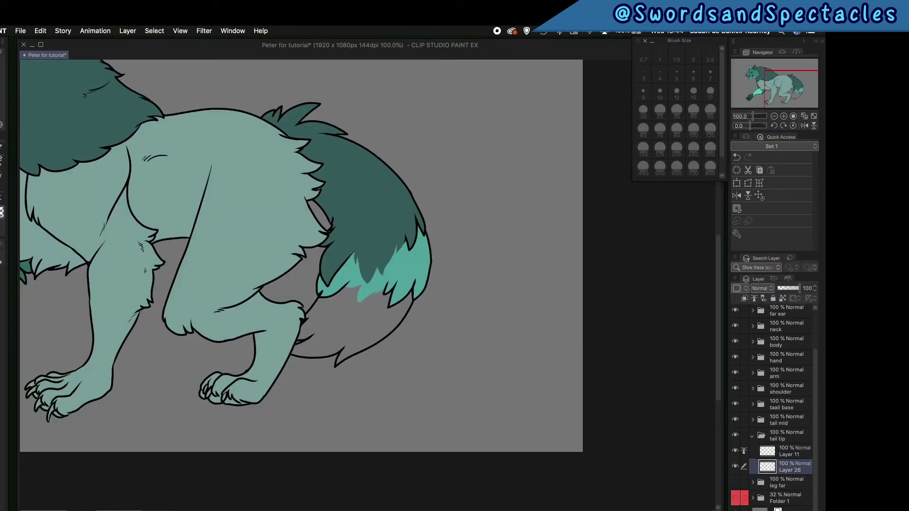
Fill the tail tip with bright cyan on Layer 26 and collapse its folder.
click(407, 379)
click(73, 466)
click(399, 382)
click(752, 436)
Show and expand the leg far folder and set Layer 12 as the reference layer.
click(735, 483)
click(752, 483)
click(789, 498)
click(492, 341)
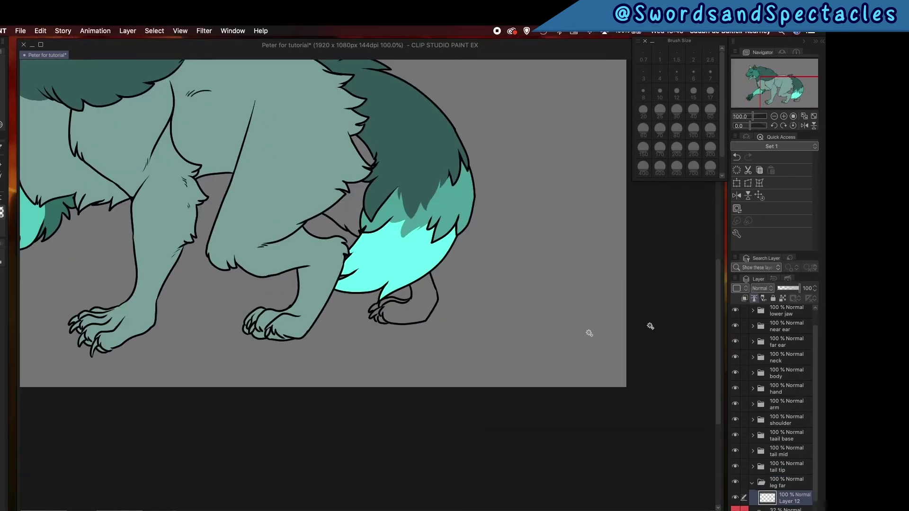
Select the far leg's interior and fill it with dark teal on a new layer below Layer 12.
click(588, 332)
click(102, 402)
scroll(786, 396, down, 2)
key(super+shift+n)
drag(792, 478, 792, 499)
key(alt+BackSpace)
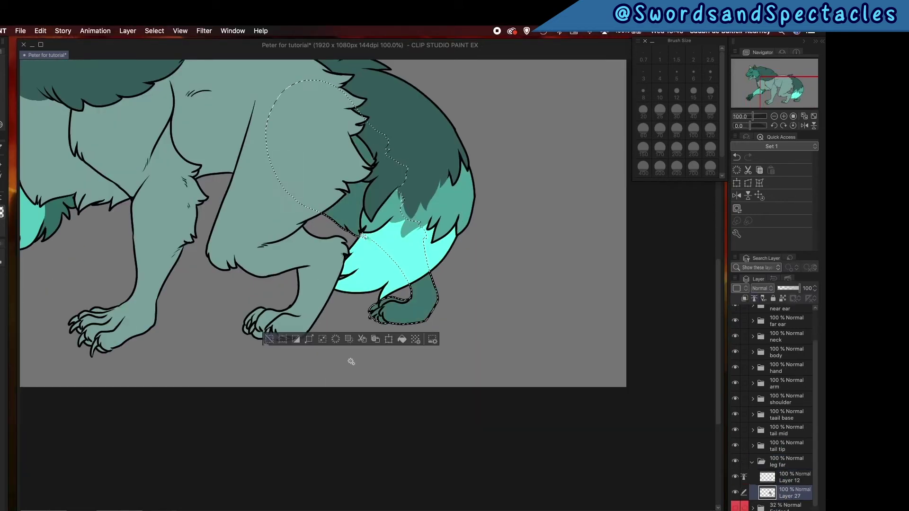
key(super+d)
scroll(512, 384, down, 5)
click(752, 462)
Toggle the visibility of individual part folders, including leg far, to check the coloured pieces.
scroll(752, 426, up, 2)
click(735, 328)
click(735, 406)
click(735, 437)
click(735, 500)
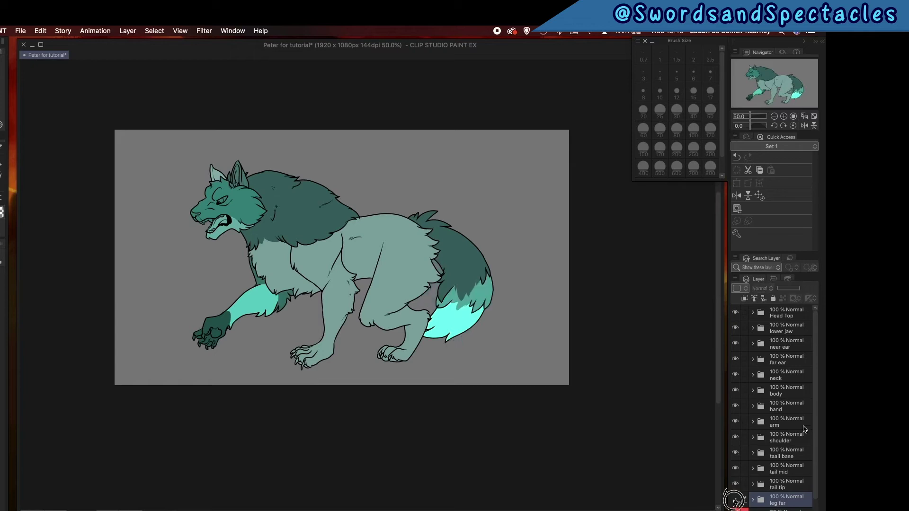
click(735, 500)
Enlarge the timeline, hide all the coloured part folders, and expand the sketch's Folder 1.
drag(192, 510, 192, 443)
drag(736, 499, 735, 312)
click(184, 474)
drag(815, 406, 815, 423)
click(753, 499)
Scrub through and play the sketch animation to review the motion of its parts.
scroll(786, 464, down, 5)
drag(184, 473, 227, 474)
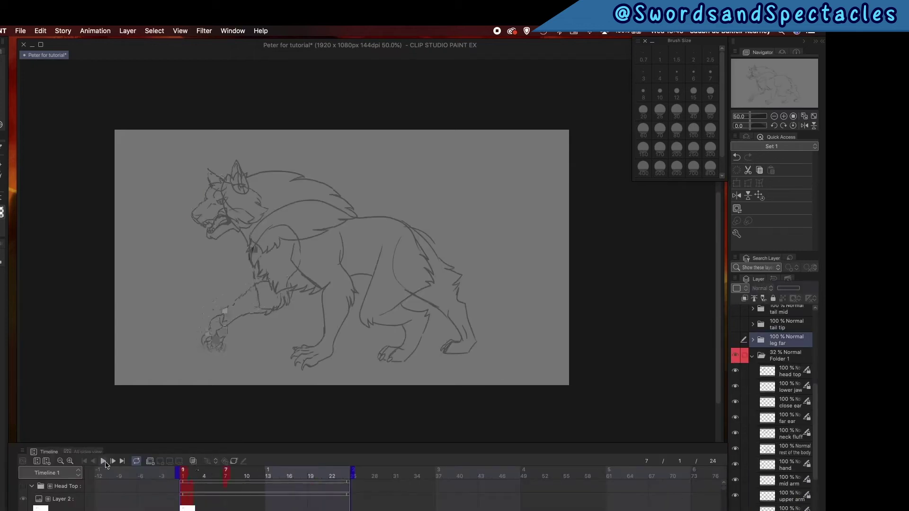
scroll(806, 465, down, 3)
drag(327, 473, 166, 477)
click(102, 461)
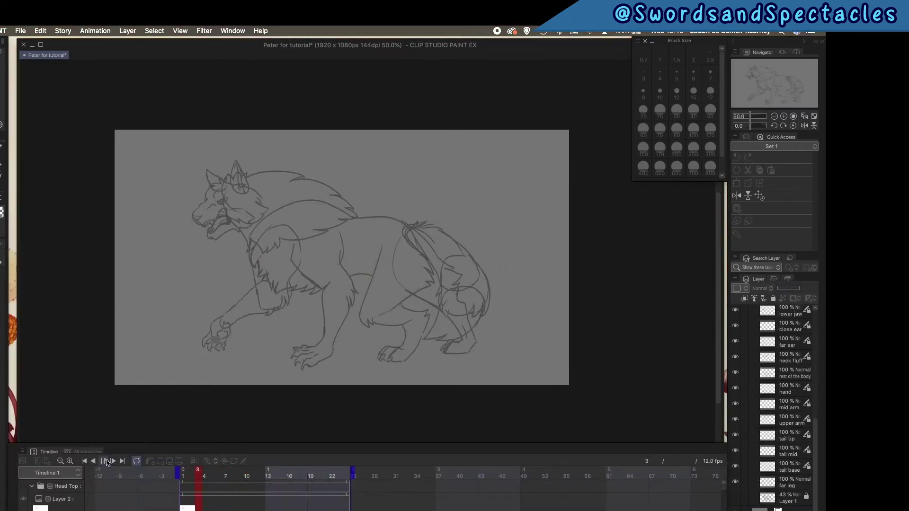
click(103, 461)
Collapse and hide the sketch's Folder 1, show all the coloured part folders again, and select the neck folder.
scroll(786, 402, up, 5)
click(753, 497)
click(736, 497)
drag(735, 482, 735, 310)
scroll(787, 379, up, 2)
click(787, 379)
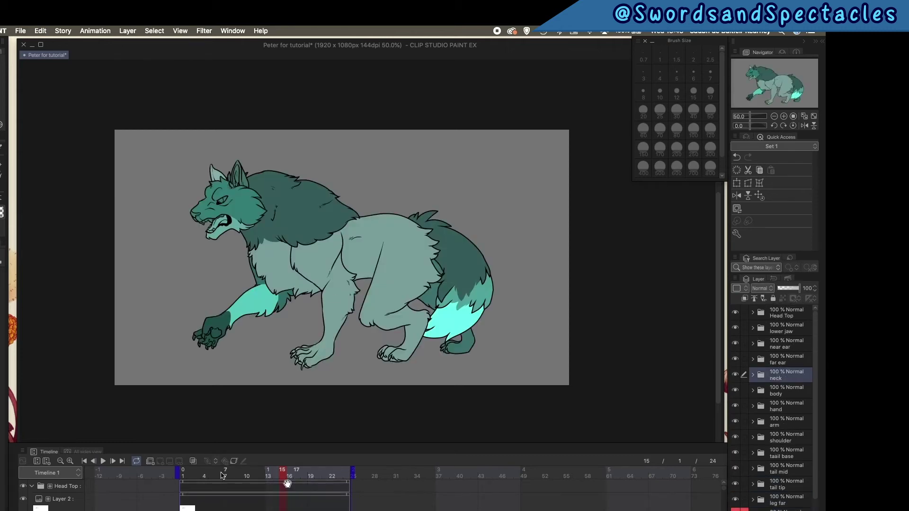
Make the timeline taller and collapse the tracks of all the part folders in it.
drag(223, 444, 223, 392)
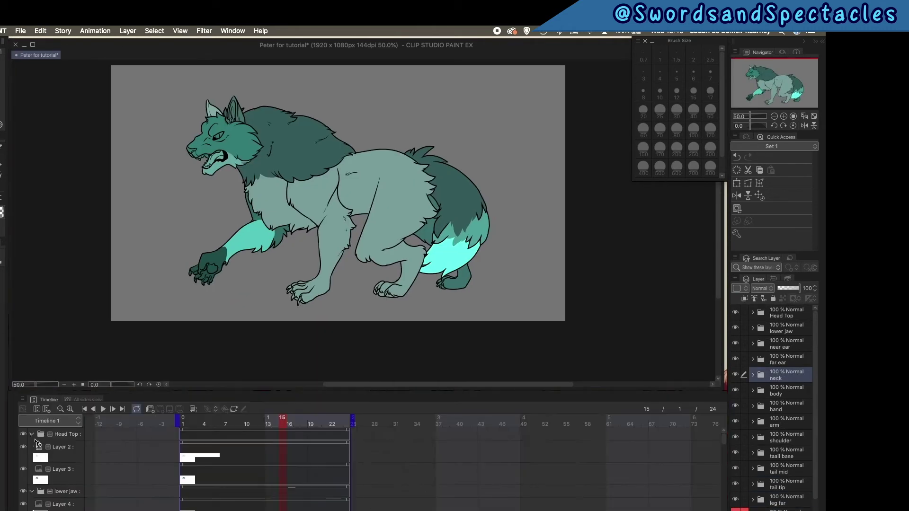
click(32, 434)
click(32, 447)
click(31, 460)
click(32, 472)
click(32, 485)
scroll(35, 473, down, 5)
click(32, 447)
scroll(62, 463, down, 5)
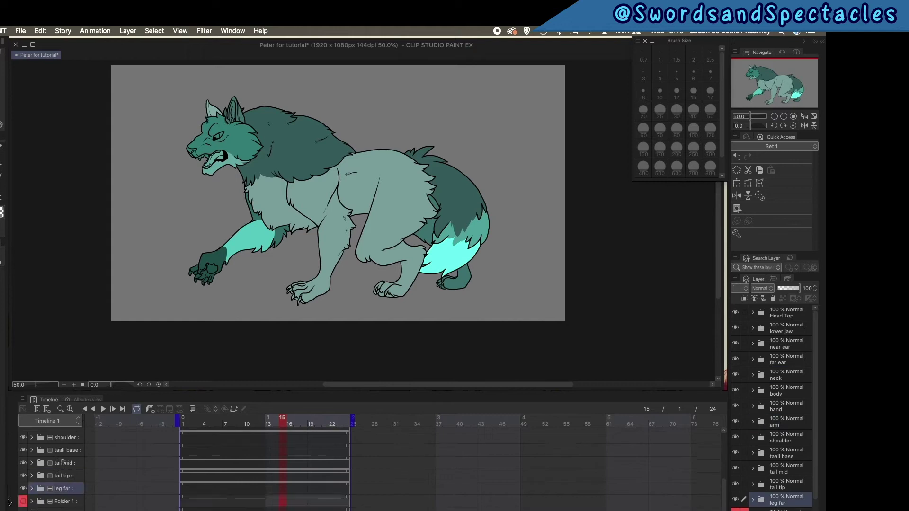
scroll(63, 462, up, 10)
Enable keyframe editing on the neck folder at the first frame and move its pivot onto the mane.
drag(282, 421, 148, 427)
click(66, 485)
click(235, 409)
click(208, 409)
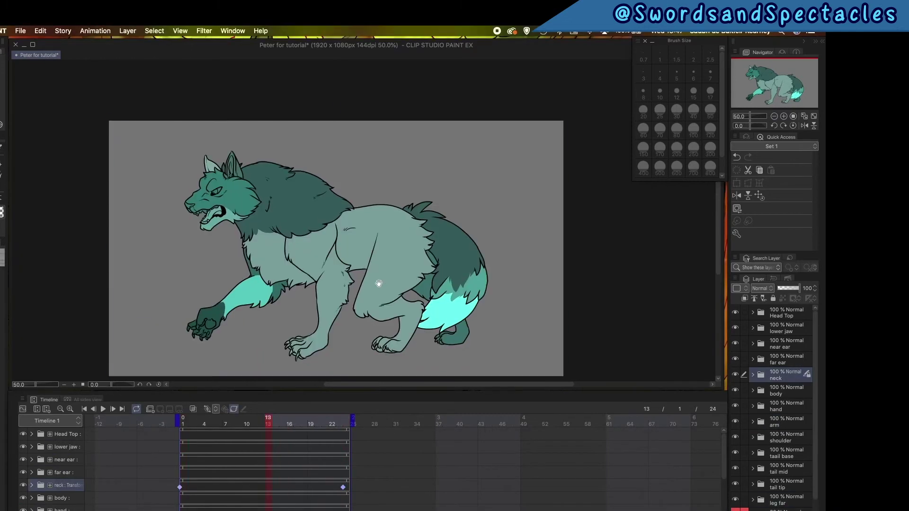
drag(337, 245, 304, 220)
Rotate the neck slightly, place that keyframe at frame 13, and copy the first keyframe to the end of the loop.
click(347, 420)
drag(336, 104, 327, 102)
drag(349, 488, 265, 487)
right_click(180, 487)
right_click(351, 487)
click(374, 349)
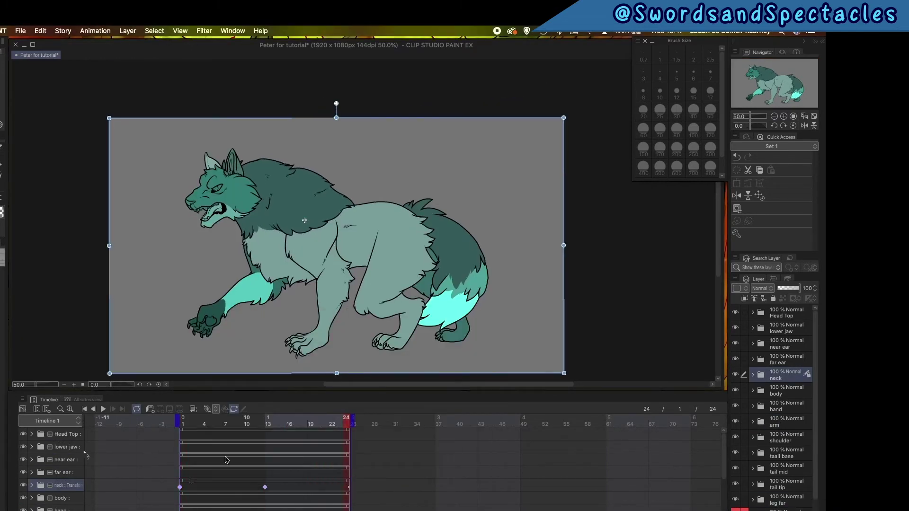
Keyframe the Head Top folder with its pivot on the head and a slight tilt at frame 13, and preview the loop.
click(184, 436)
key(super+z)
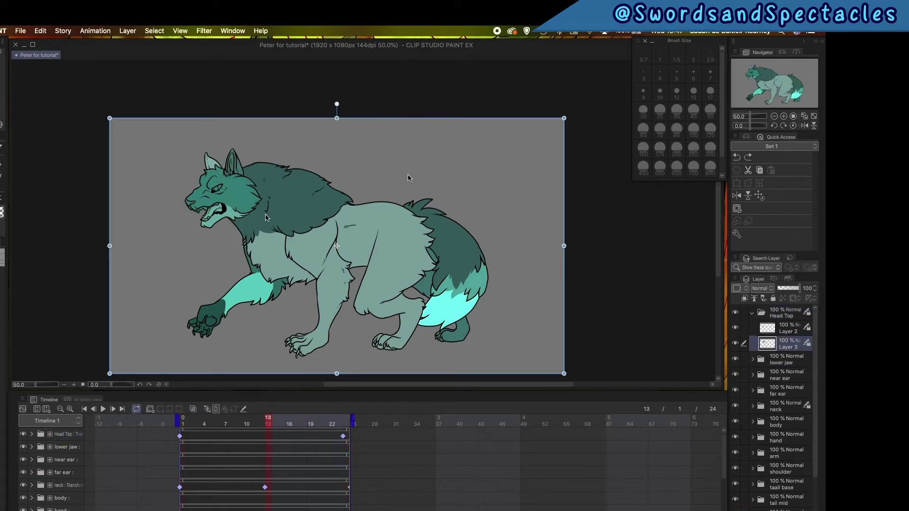
drag(232, 190, 222, 197)
key(super+z)
click(183, 437)
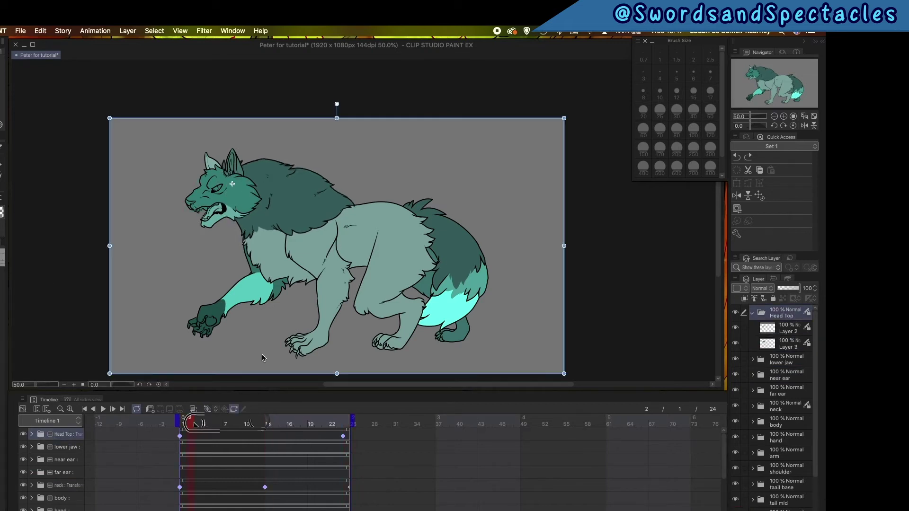
click(261, 420)
key(Return)
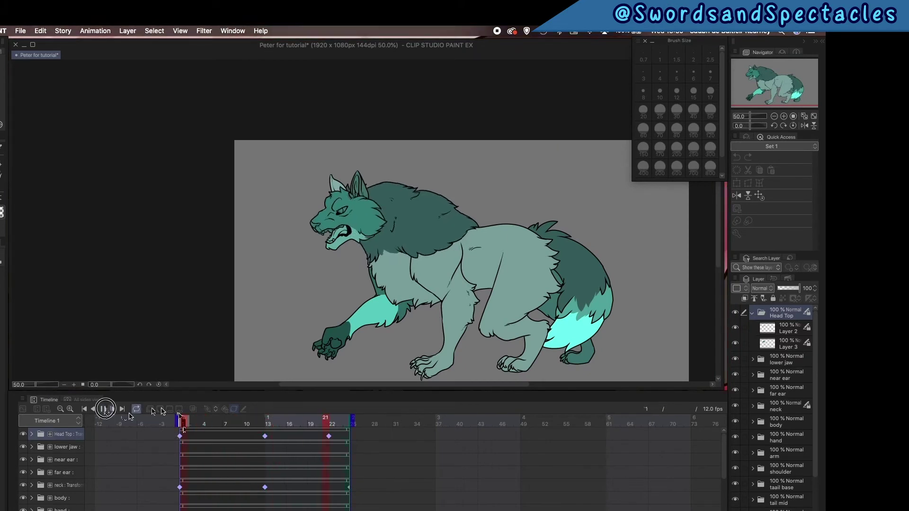
key(Return)
Copy all the Head Top keyframes onto the lower jaw track, starting at frame 1.
click(183, 426)
drag(171, 431, 358, 444)
right_click(332, 439)
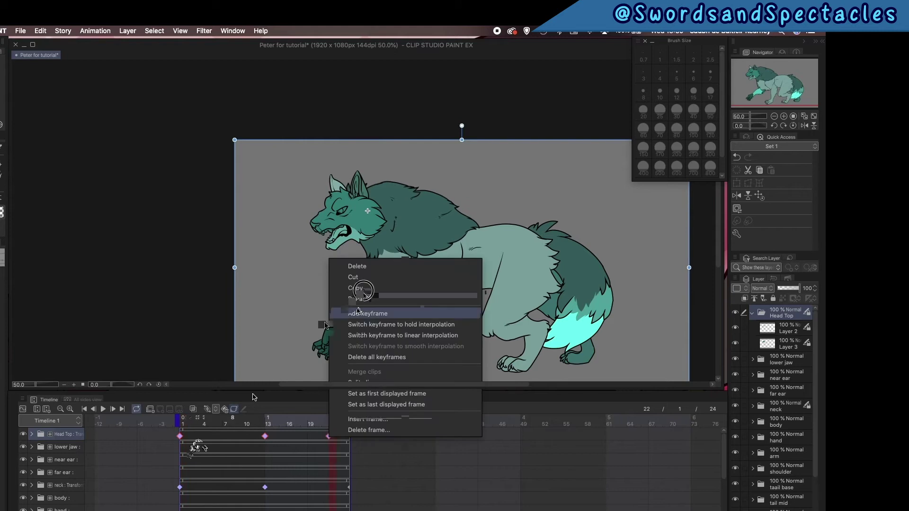
click(364, 289)
right_click(183, 449)
click(215, 308)
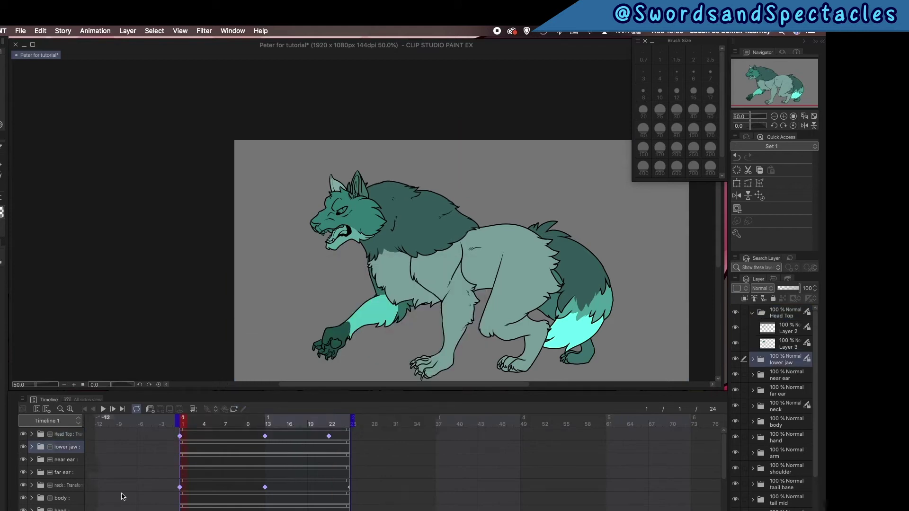
key(ctrl+v)
drag(190, 421, 185, 445)
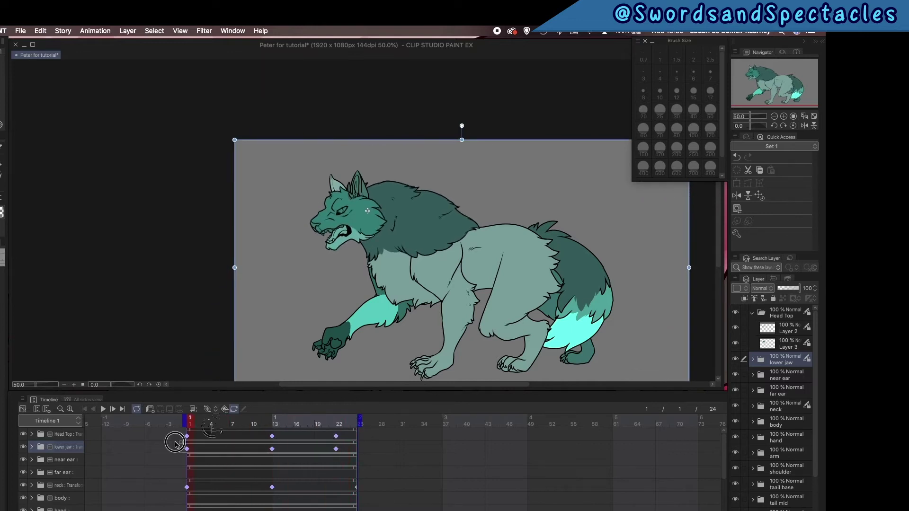
Rotate the lower jaw at its frame 13 keyframe to fit the tilted head.
click(274, 449)
drag(470, 150, 456, 142)
click(783, 116)
click(784, 116)
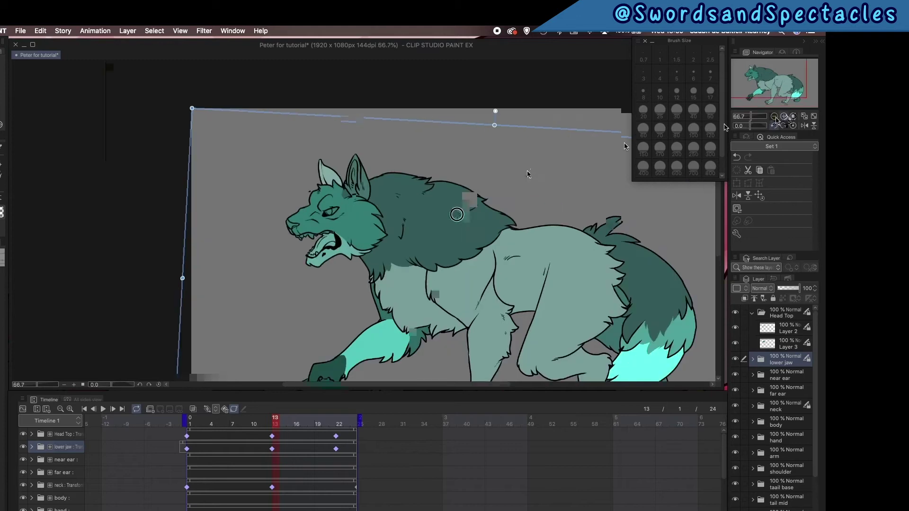
drag(526, 163, 496, 191)
drag(536, 101, 528, 109)
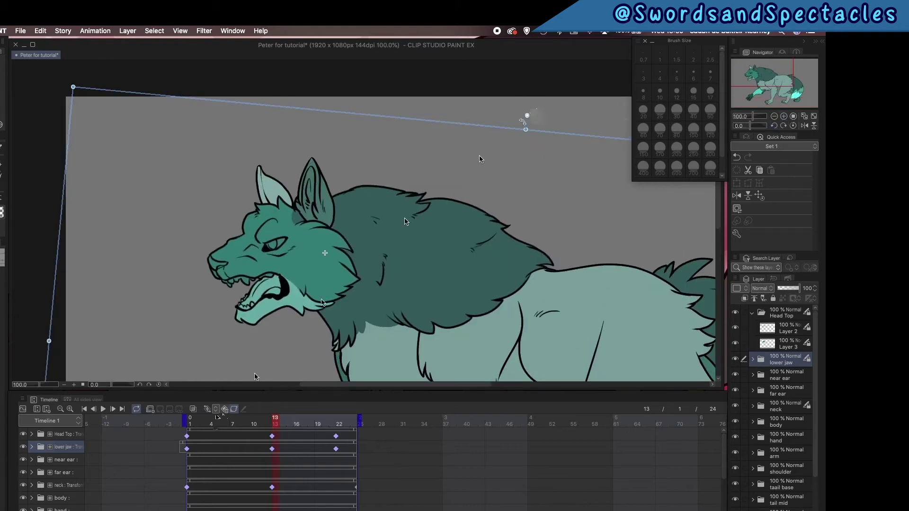
Add a lower jaw keyframe at frame 6 with the jaw rotated further.
click(189, 423)
click(229, 421)
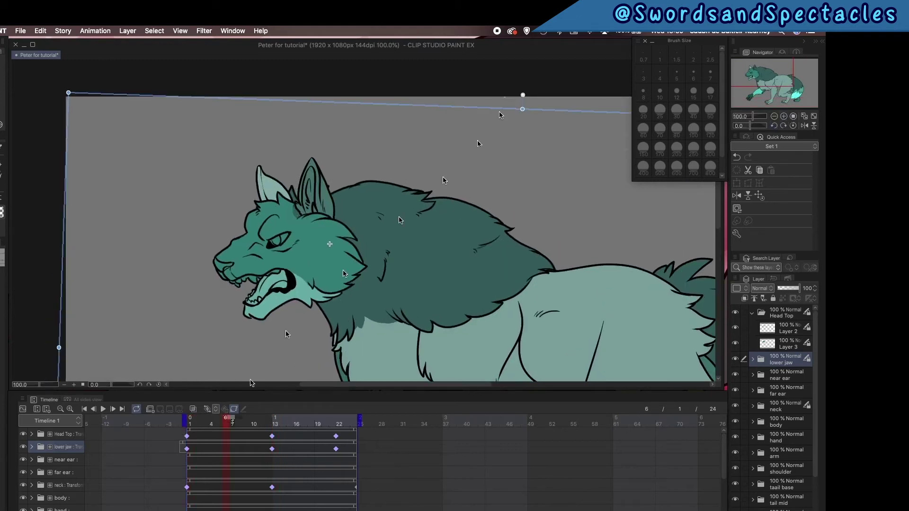
drag(523, 96, 538, 108)
Try an extra lower jaw keyframe at frame 17, preview the motion, and delete that keyframe.
click(305, 423)
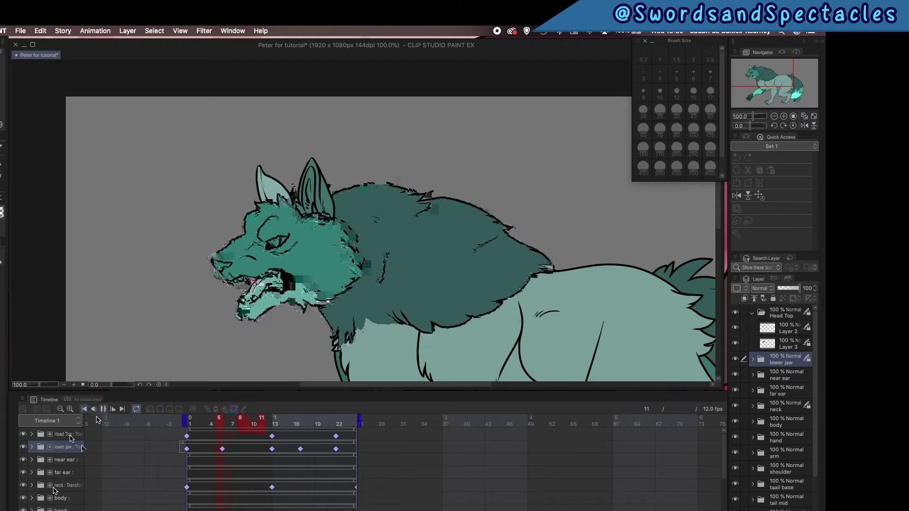
click(103, 410)
click(305, 420)
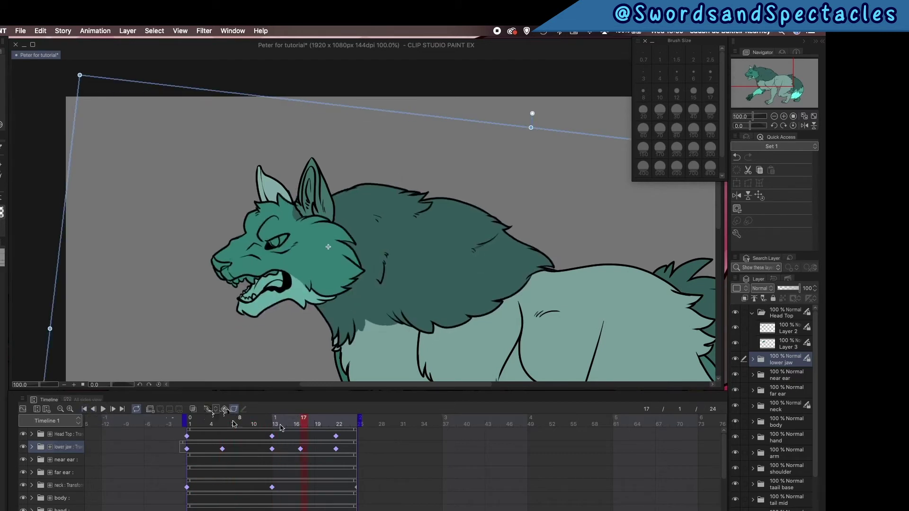
right_click(301, 450)
click(343, 298)
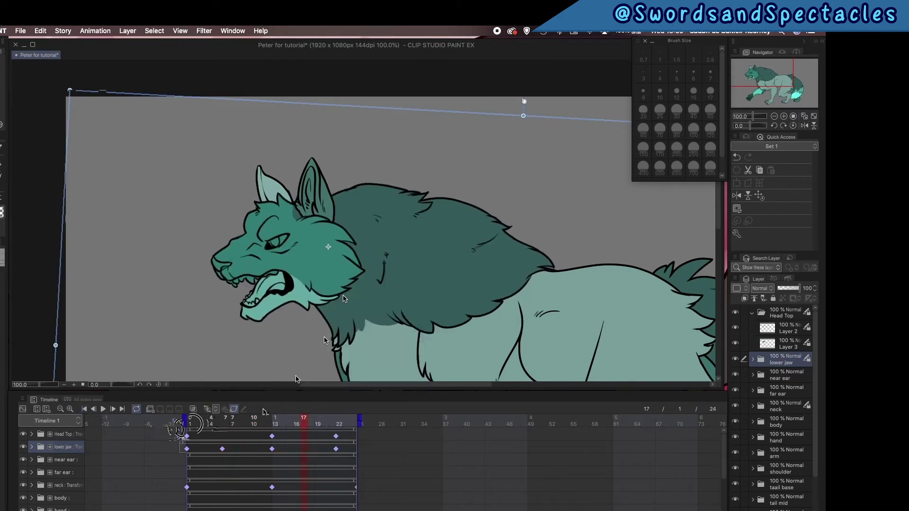
Move the last Head Top and lower jaw keyframes to the end of the loop, playing the animation to check it.
click(102, 409)
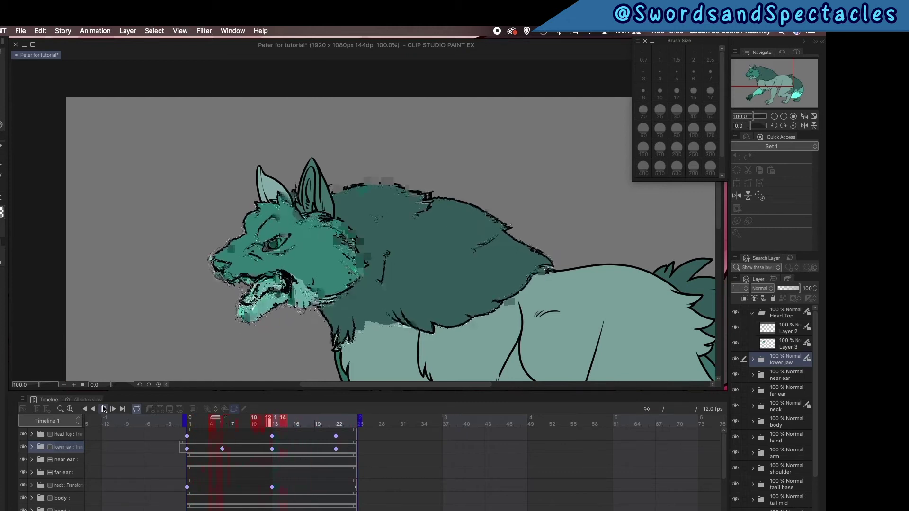
click(103, 409)
drag(335, 449, 357, 438)
click(176, 437)
click(103, 409)
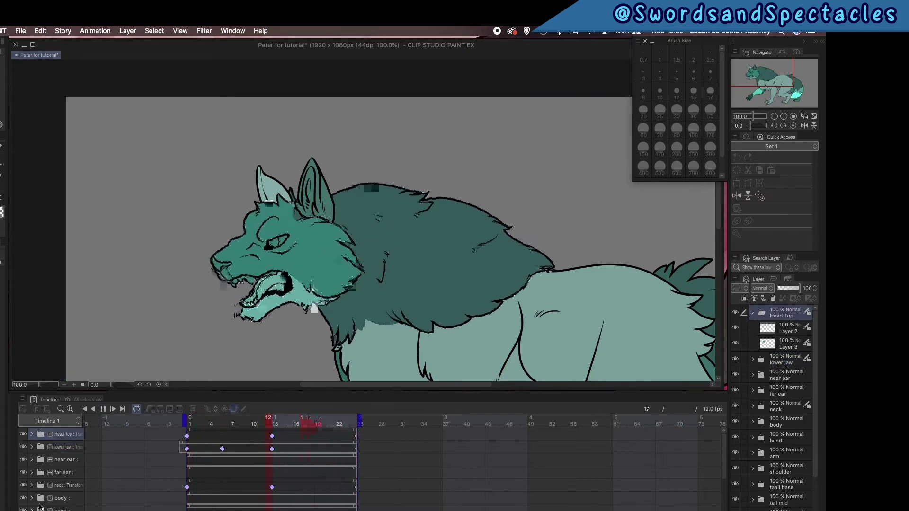
Paste the copied head keyframes onto the near ear track.
click(190, 462)
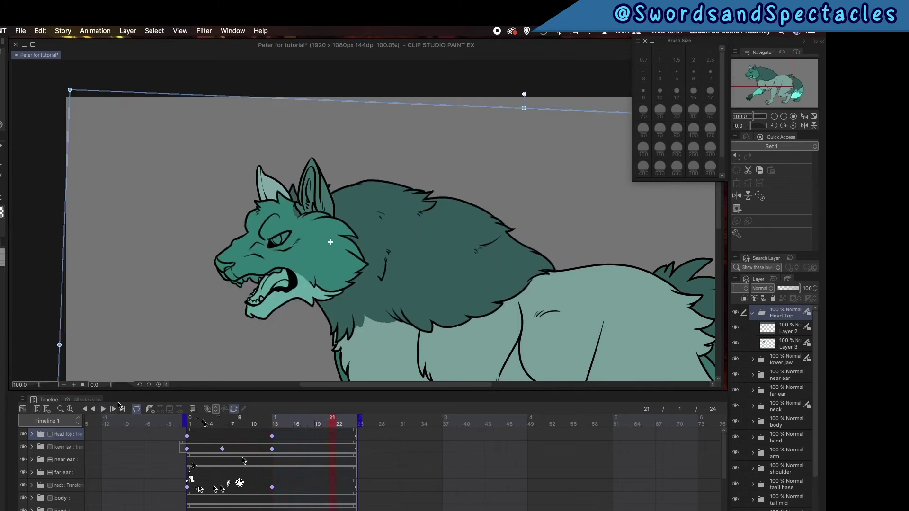
right_click(201, 462)
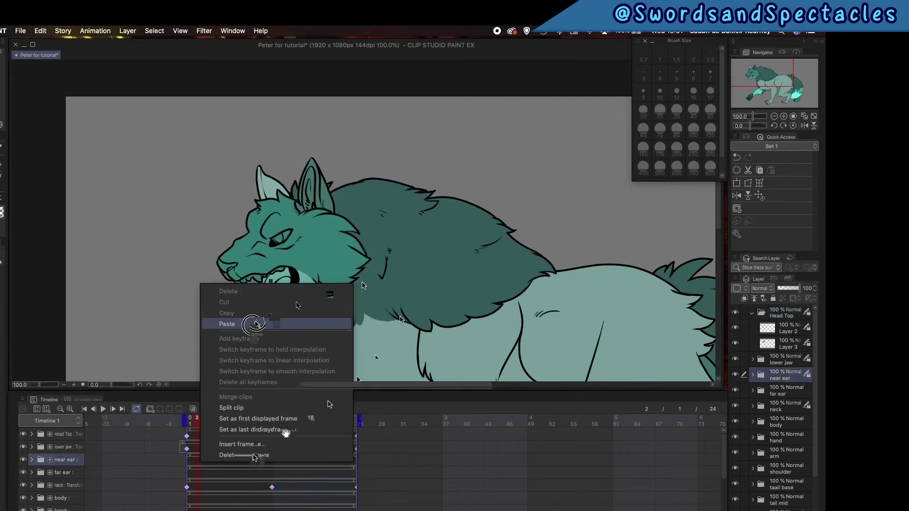
click(256, 324)
Rotate the near ear further back at frame 14 and delete its extra keyframe at frame 15.
click(280, 461)
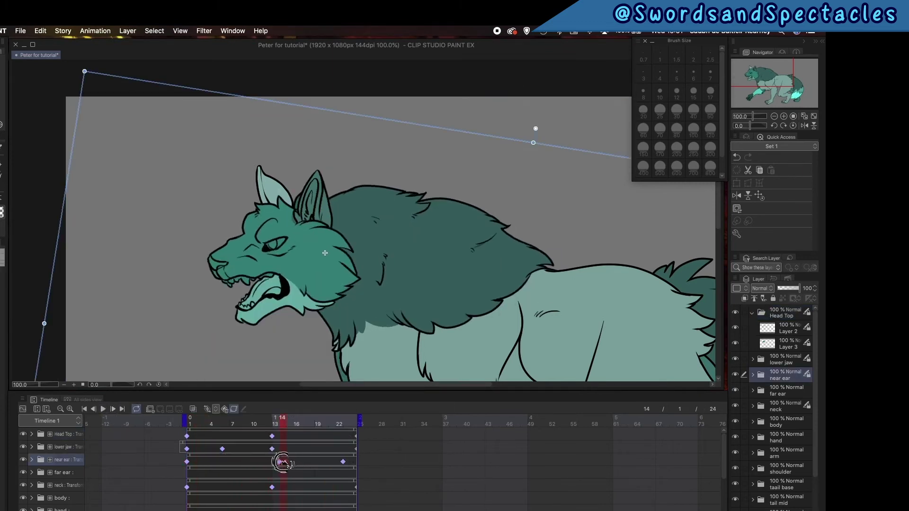
drag(536, 128, 537, 148)
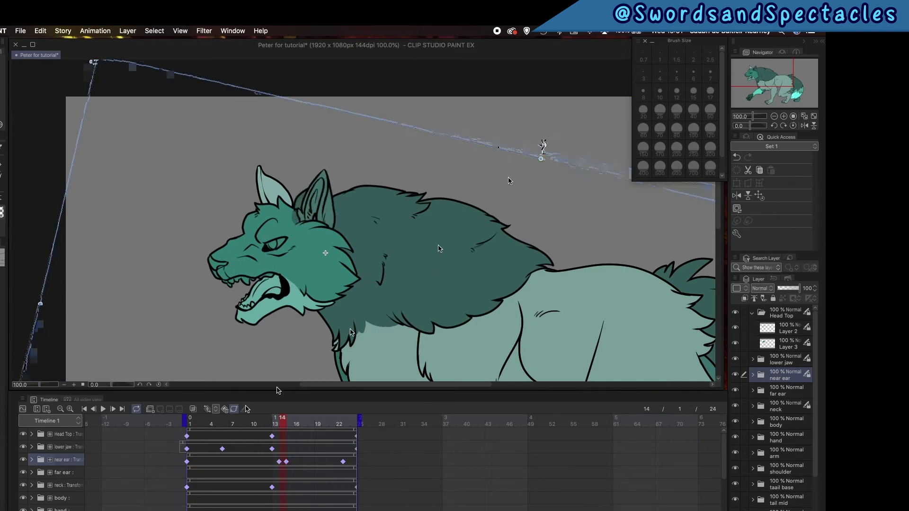
drag(185, 424, 351, 433)
click(286, 462)
click(225, 410)
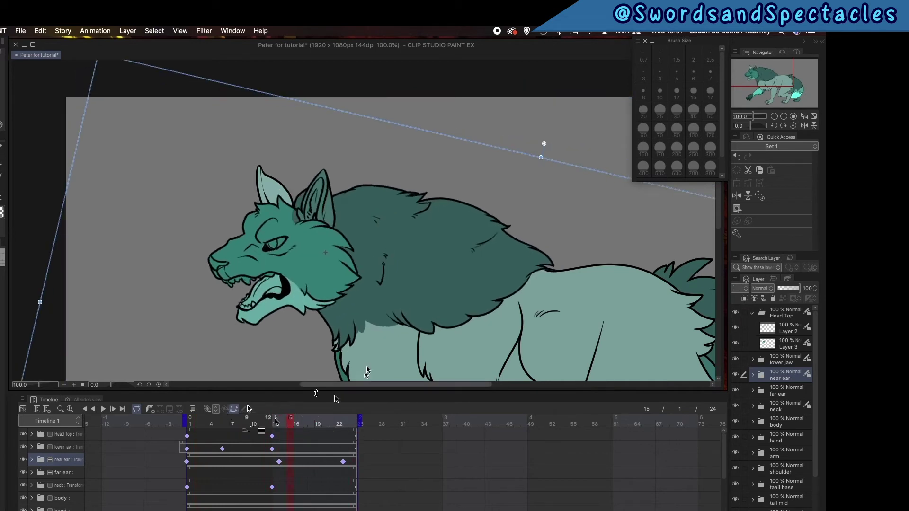
Play the loop from the first frame to check the near ear's motion.
drag(285, 431, 187, 429)
click(103, 409)
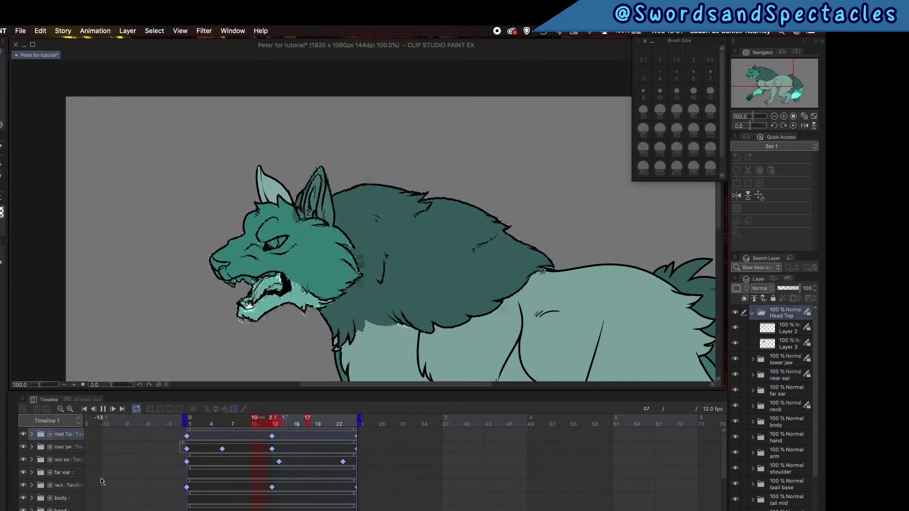
click(103, 409)
Move the far ear folder below the neck folder and paste the copied keyframes onto the far ear track.
drag(75, 473, 75, 487)
click(191, 483)
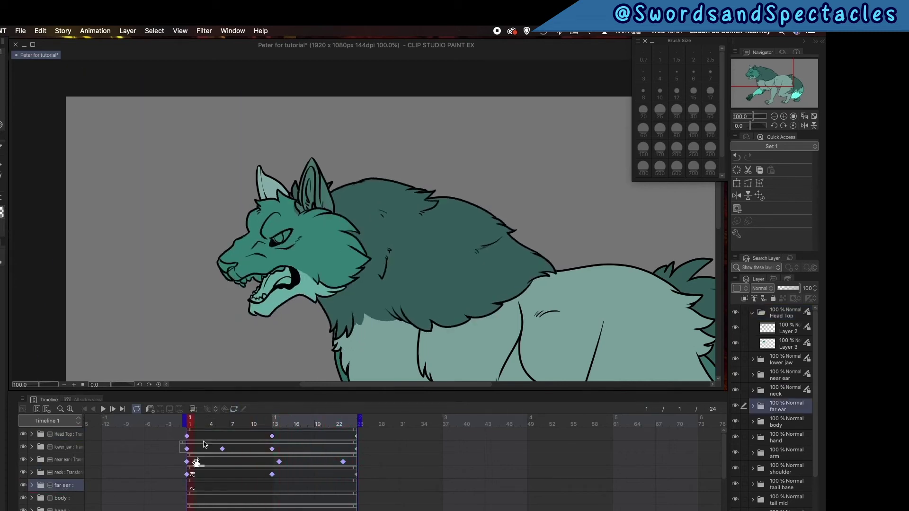
right_click(197, 486)
click(249, 349)
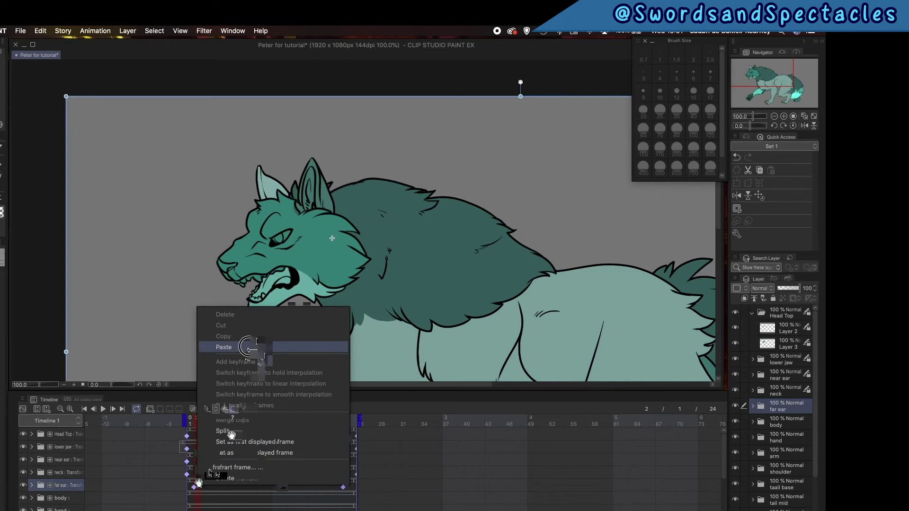
Shift the far ear's last keyframe to frame 24 and rotate the ear further back at frame 14, checking the playback.
click(353, 488)
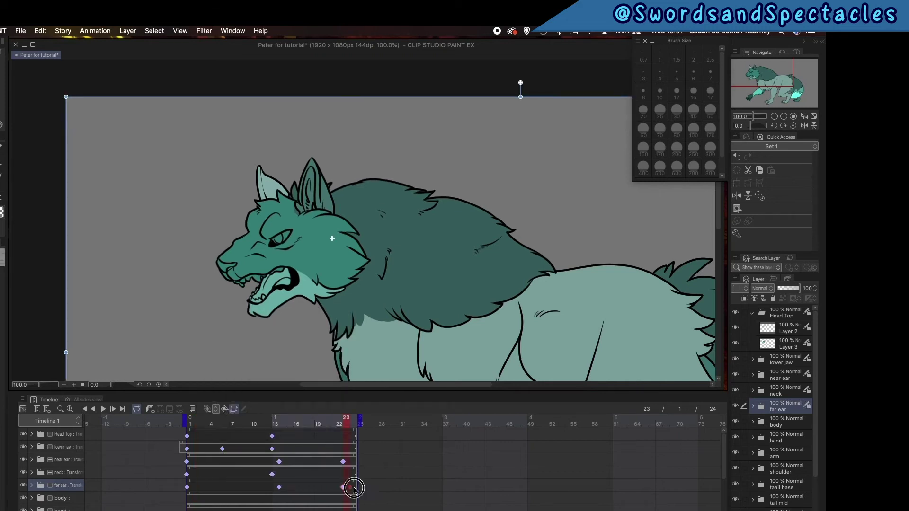
click(279, 488)
drag(535, 126, 585, 147)
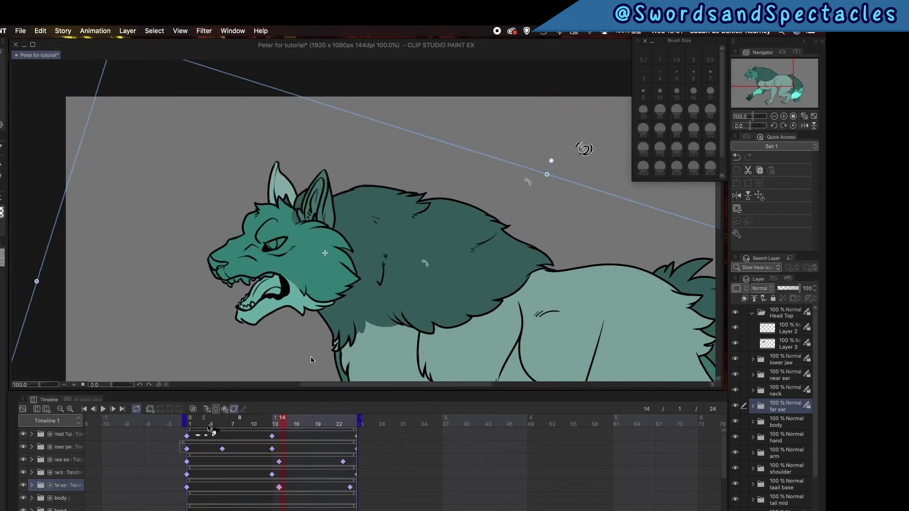
click(189, 424)
click(103, 410)
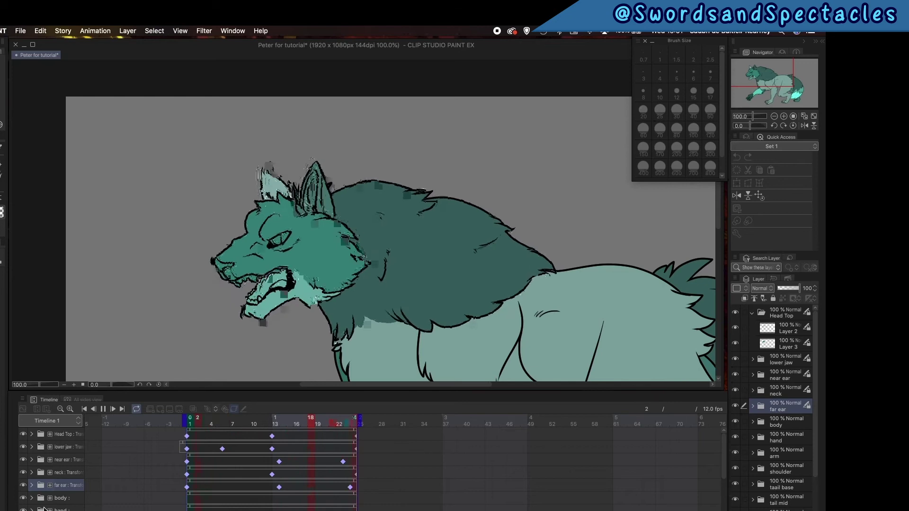
click(104, 409)
drag(376, 300, 421, 323)
click(784, 116)
click(783, 117)
click(779, 316)
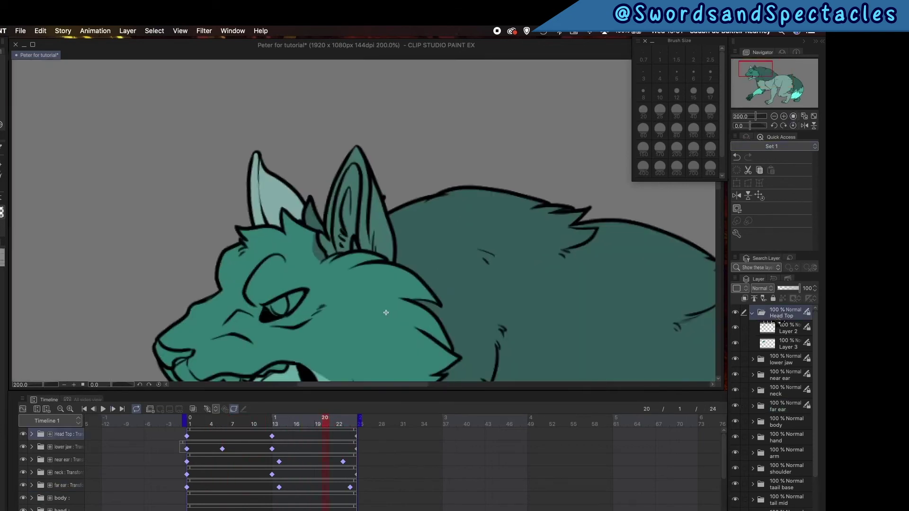
click(233, 411)
click(787, 329)
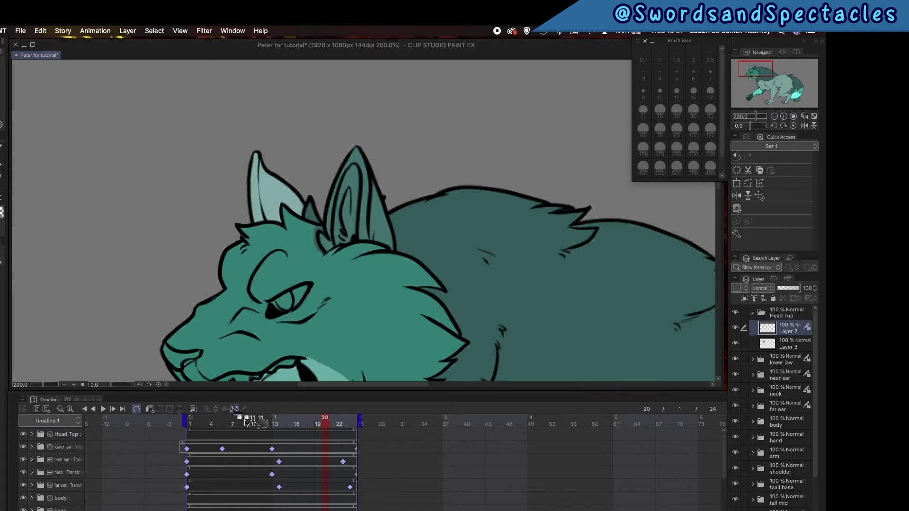
click(781, 314)
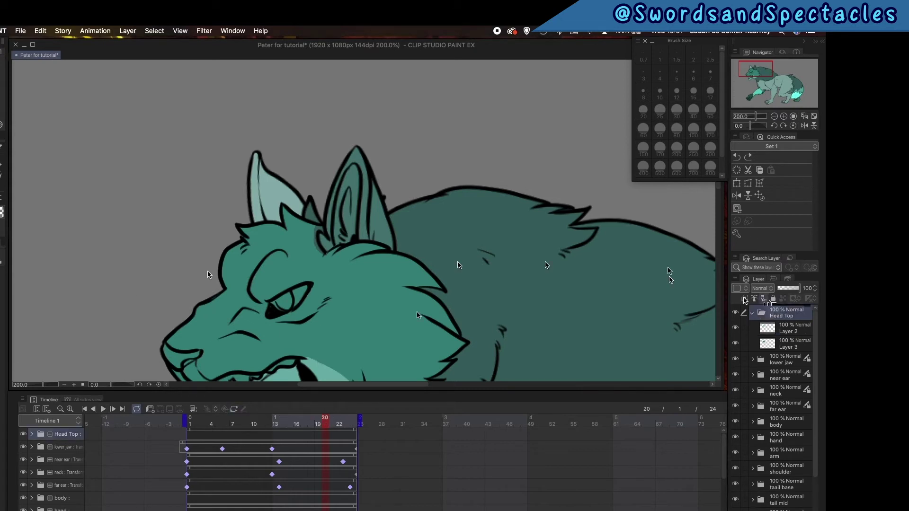
click(234, 410)
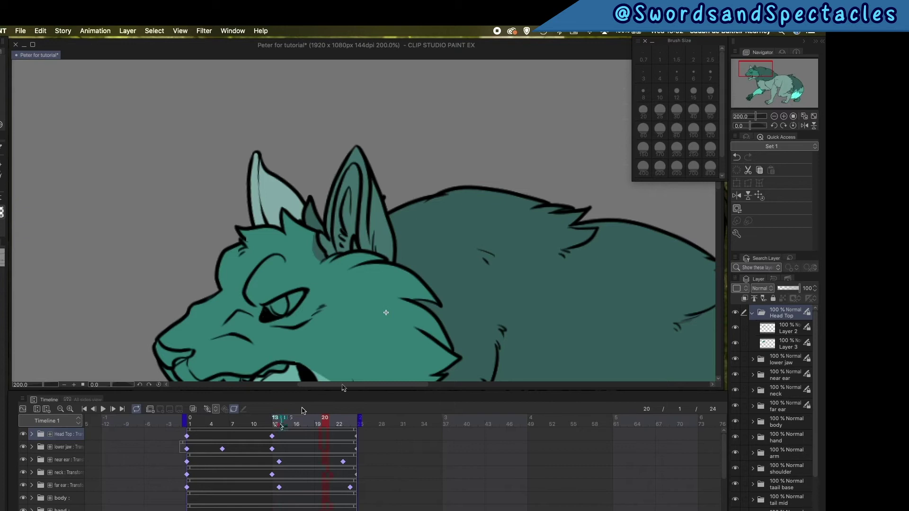
At frame 13, enable drawing on the keyframed Layer 2 of Head Top and clean up the line art at the ear base, using brush size 20.
click(276, 422)
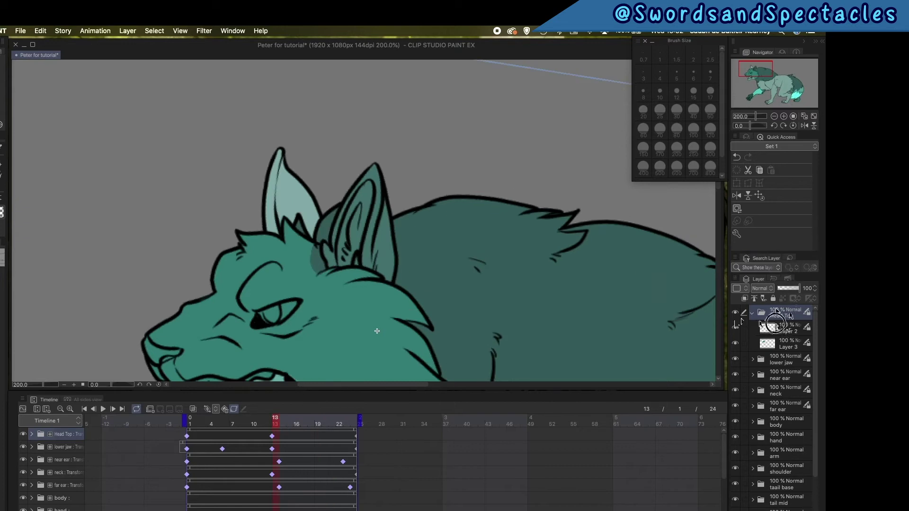
click(776, 326)
click(244, 410)
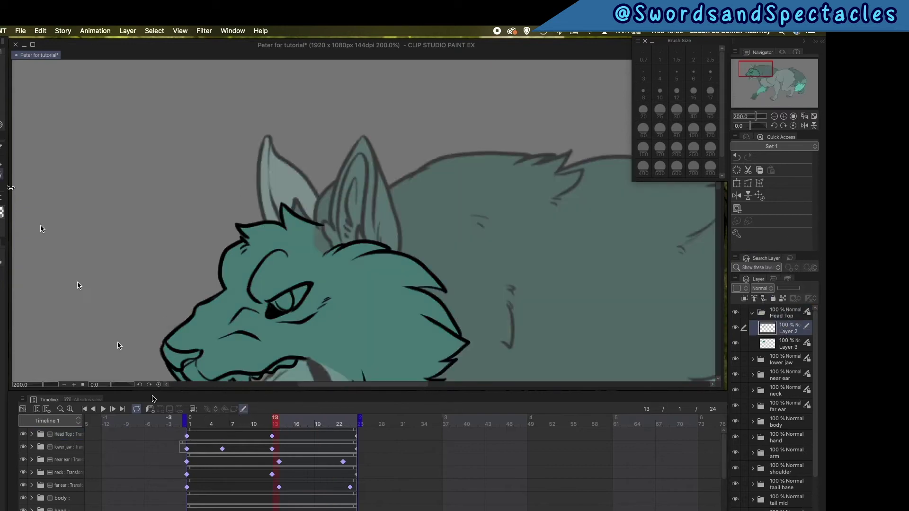
click(2, 174)
click(784, 116)
click(784, 117)
scroll(277, 181, left, 3)
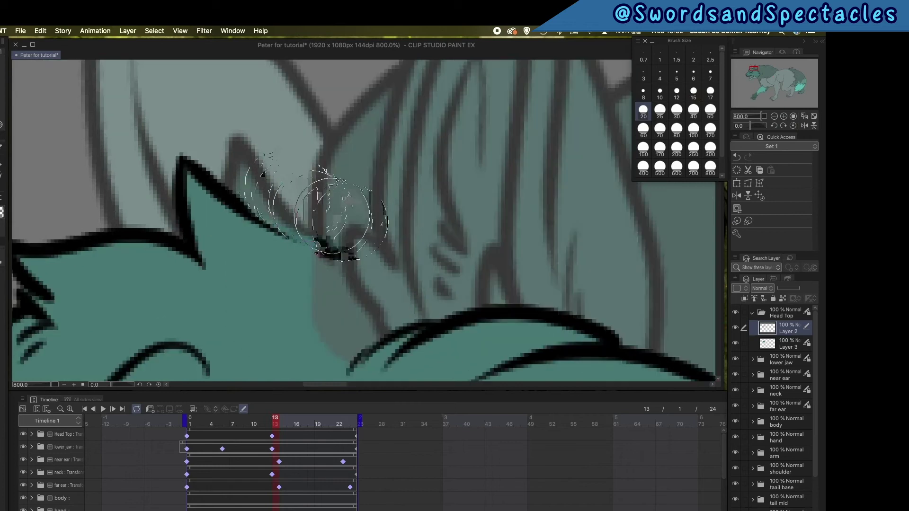
Clean up the head's flat colour at the ear base on Layer 3 and play the animation from the start.
click(787, 345)
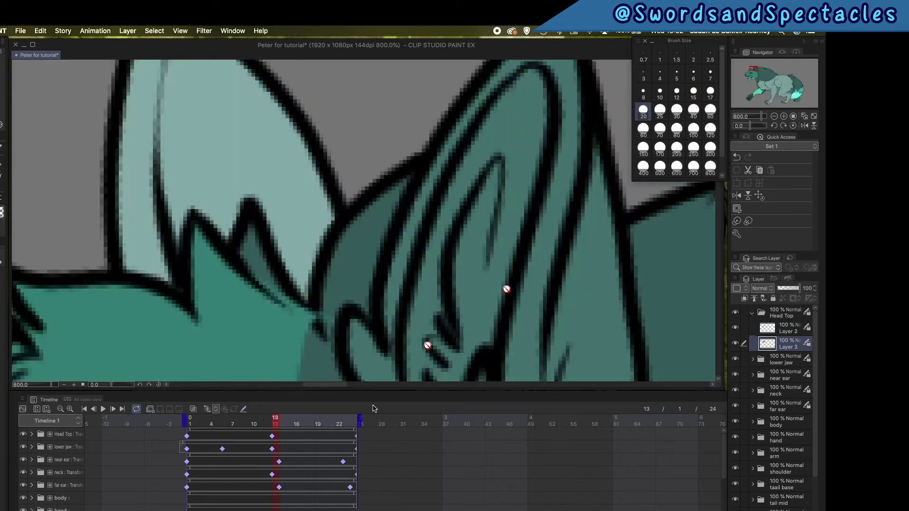
click(244, 410)
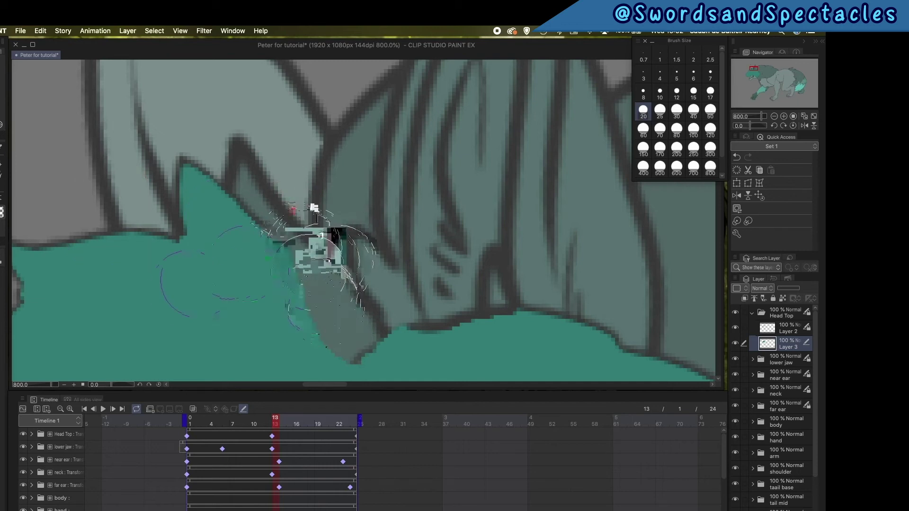
click(243, 410)
click(752, 116)
drag(240, 418, 167, 441)
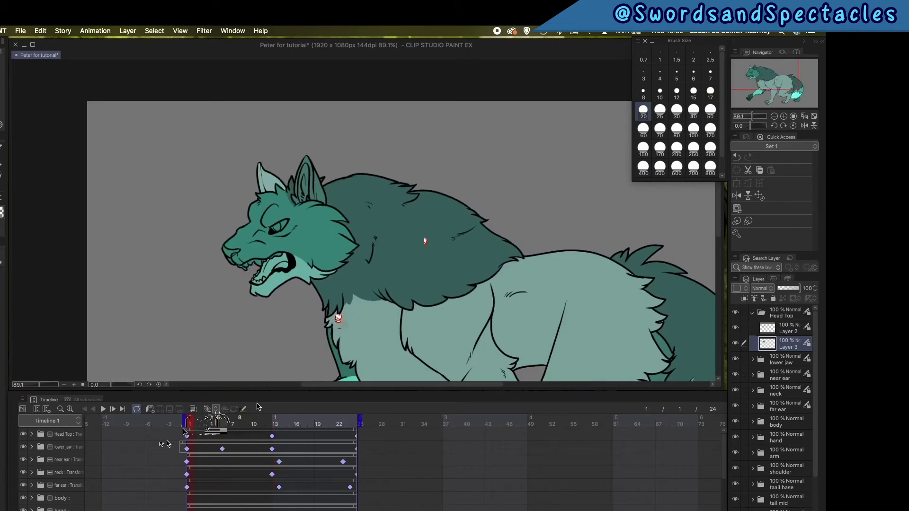
click(103, 409)
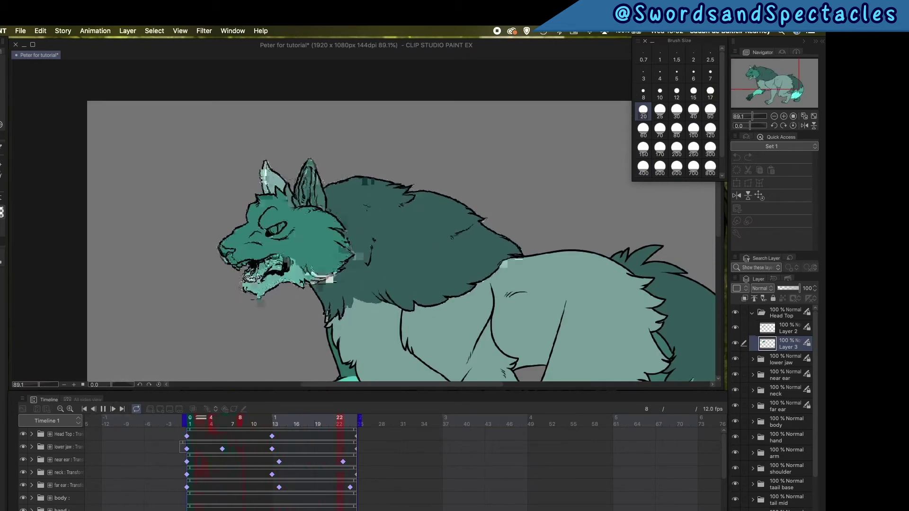
click(103, 409)
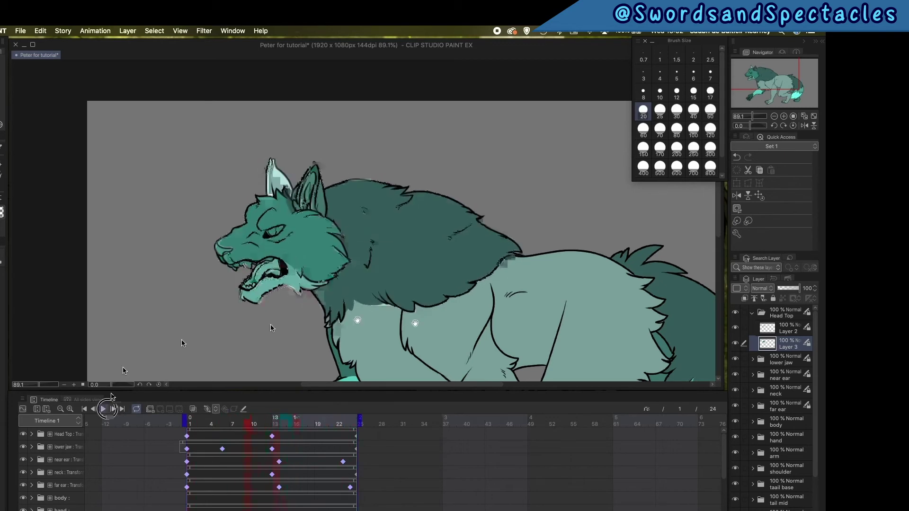
Enable keyframes on the shoulder folder and move its rotation centre to the shoulder joint.
drag(428, 308, 397, 250)
click(752, 312)
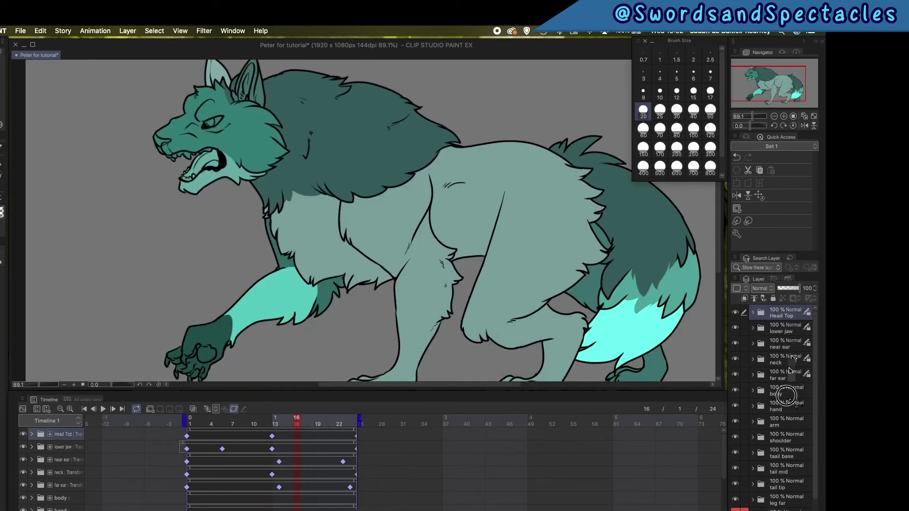
click(784, 438)
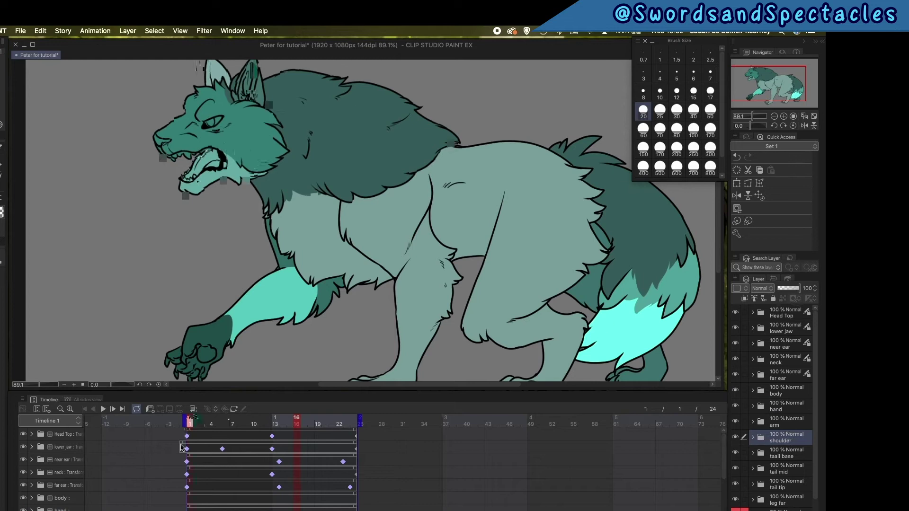
click(233, 409)
drag(430, 220, 311, 185)
drag(312, 236, 351, 191)
Pose the shoulder folder with rotation keyframes at frames 10 and 18.
scroll(282, 452, down, 2)
click(254, 420)
key(super+minus)
mouse_move(401, 107)
mouse_down()
mouse_move(374, 97)
mouse_move(429, 120)
mouse_move(403, 108)
mouse_up()
click(312, 420)
click(253, 509)
click(310, 509)
Rotate the arm folder at frame 18 and preview the arm's motion.
click(778, 422)
click(310, 421)
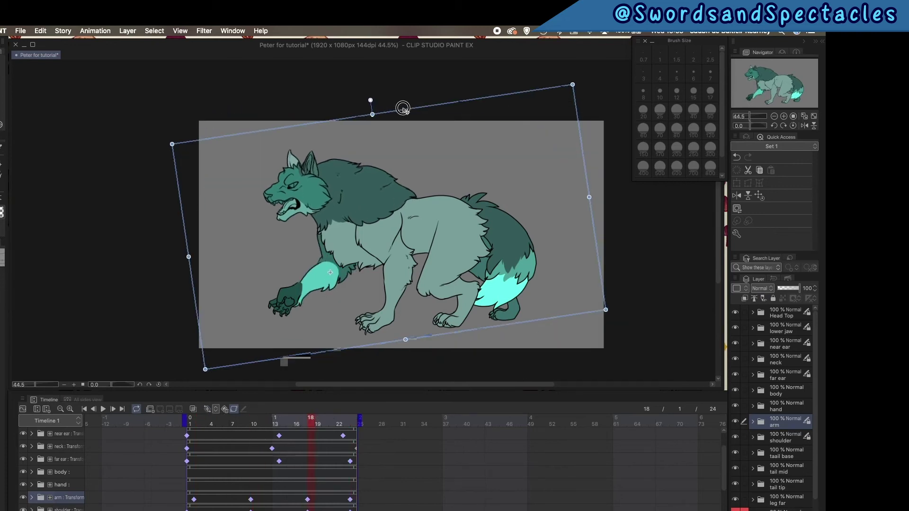
click(102, 409)
click(103, 409)
Keyframe the hand folder at frames 1 and 24 with its rotation centre at the wrist.
click(781, 406)
click(235, 409)
drag(401, 235, 298, 289)
drag(194, 487, 186, 486)
drag(186, 486, 351, 487)
Rotate the hand downward at frame 10.
click(254, 421)
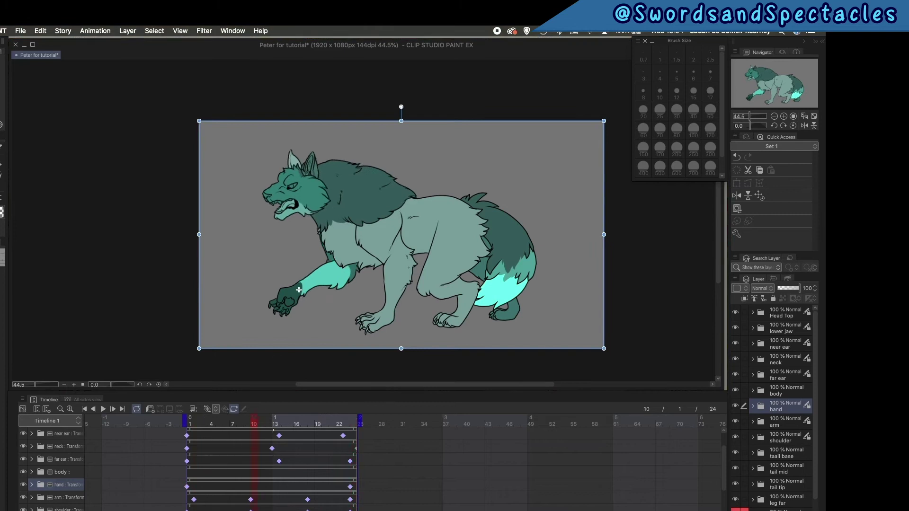
click(255, 420)
drag(401, 107, 341, 86)
click(753, 406)
click(783, 437)
click(781, 406)
drag(655, 284, 655, 268)
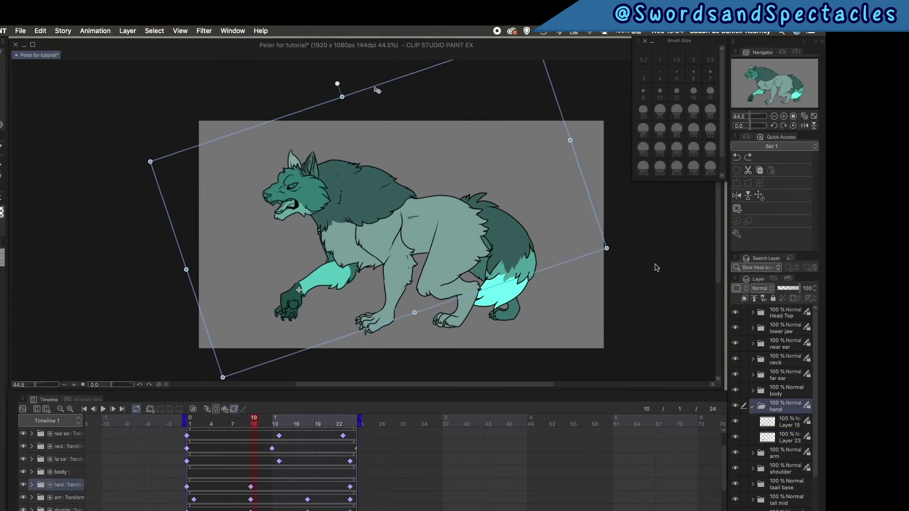
Try rotating the hand upward at frame 18 and preview the motion.
click(783, 117)
click(784, 117)
drag(372, 249, 355, 225)
click(310, 420)
key(super+minus)
key(super+minus)
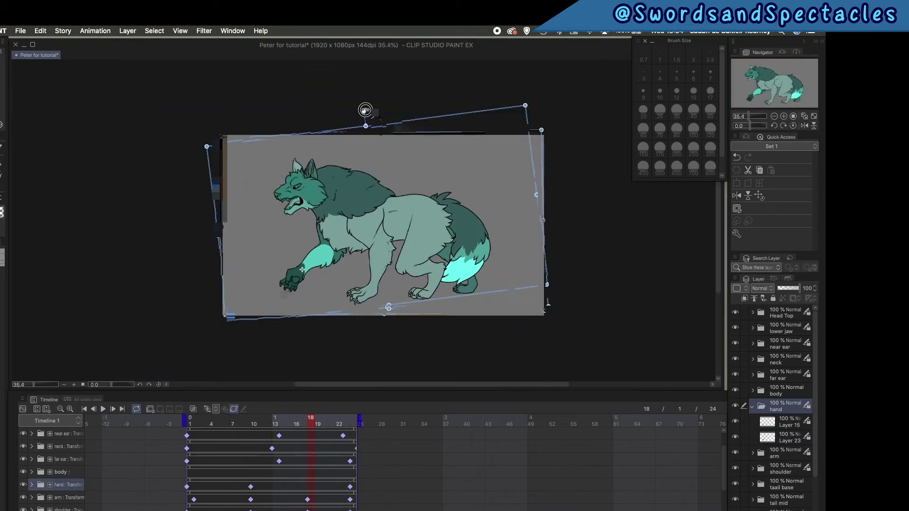
drag(365, 112, 421, 152)
key(super+plus)
key(super+plus)
drag(536, 130, 513, 147)
click(103, 409)
click(103, 409)
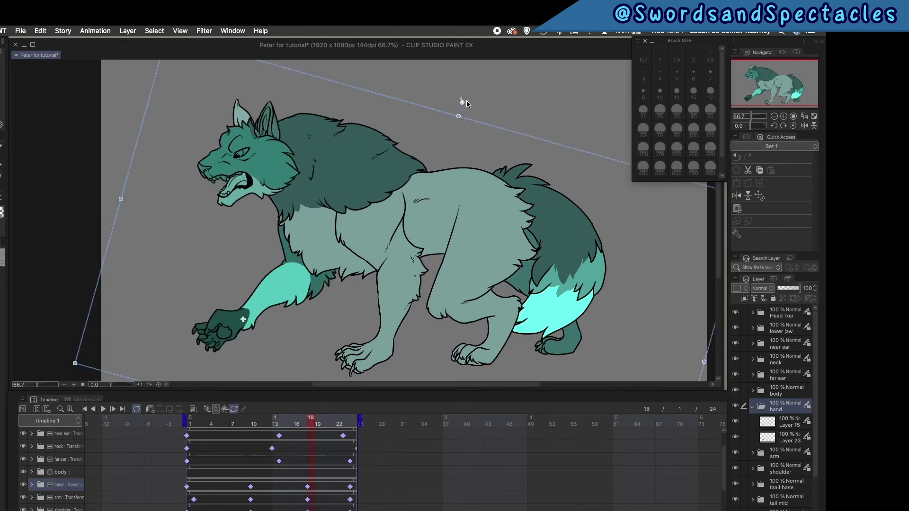
Rotate the hand downward at frame 18 and play the animation to check it.
drag(463, 102, 154, 83)
click(103, 409)
click(103, 409)
Adjust the rotation of the arm and the hand at frame 18, and preview the loop.
click(786, 453)
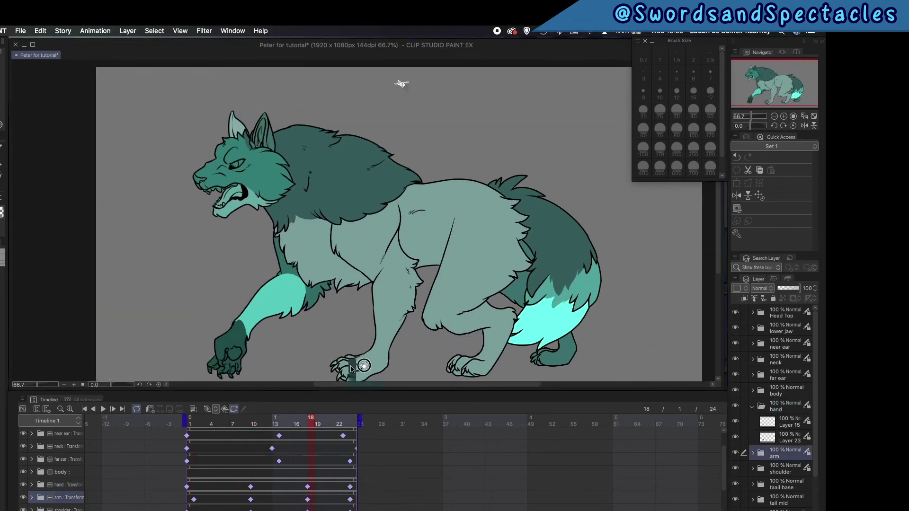
drag(403, 83, 489, 143)
click(783, 406)
drag(265, 80, 185, 96)
key(Return)
scroll(581, 213, down, 2)
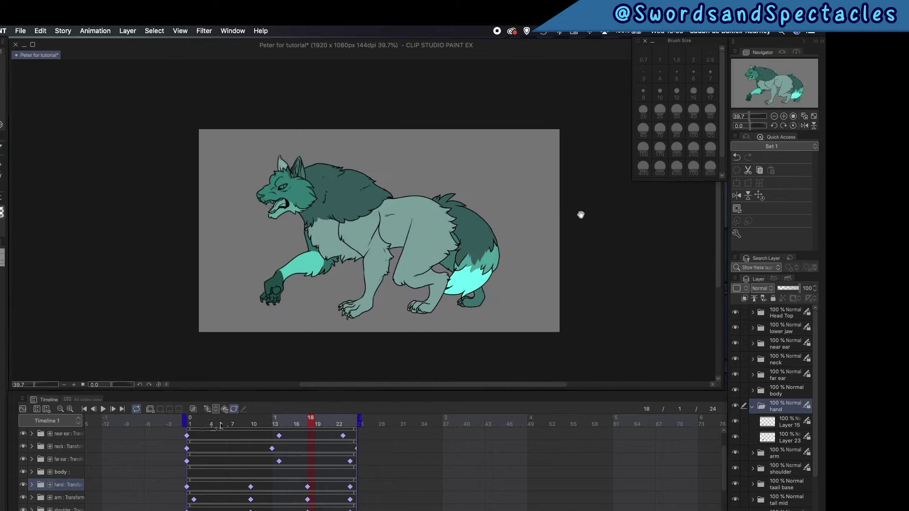
click(102, 409)
Delete the frame 10 keyframes of the hand, arm and shoulder.
drag(308, 425, 254, 425)
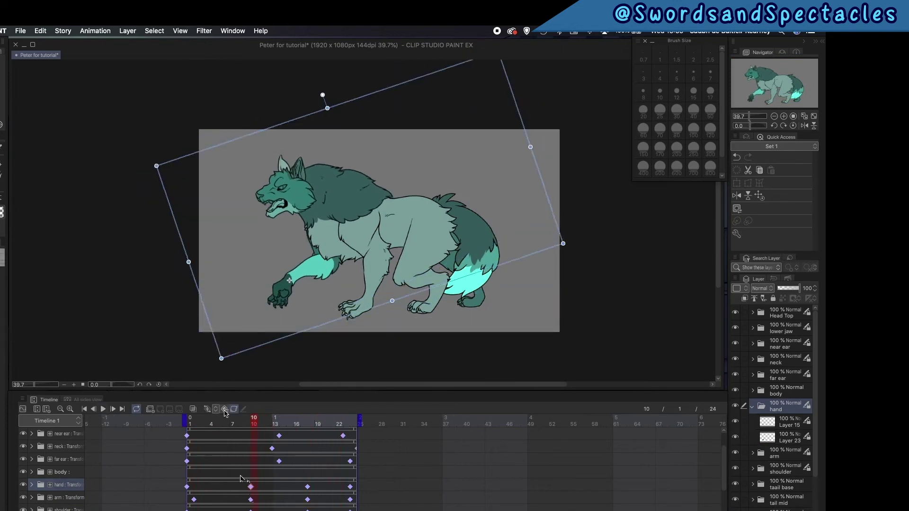
click(250, 487)
click(251, 499)
click(250, 510)
key(Delete)
Move the frame 18 keyframes of the hand, arm and shoulder to frame 16.
drag(307, 487, 259, 487)
drag(308, 500, 293, 500)
drag(308, 510, 293, 510)
drag(311, 425, 263, 425)
drag(258, 486, 293, 488)
Rotate the hand at frame 6 to add a pose keyframe, and preview the motion.
click(66, 509)
drag(261, 424, 226, 424)
key(super+z)
click(66, 487)
scroll(355, 229, up, 8)
drag(351, 303, 401, 120)
drag(199, 237, 192, 213)
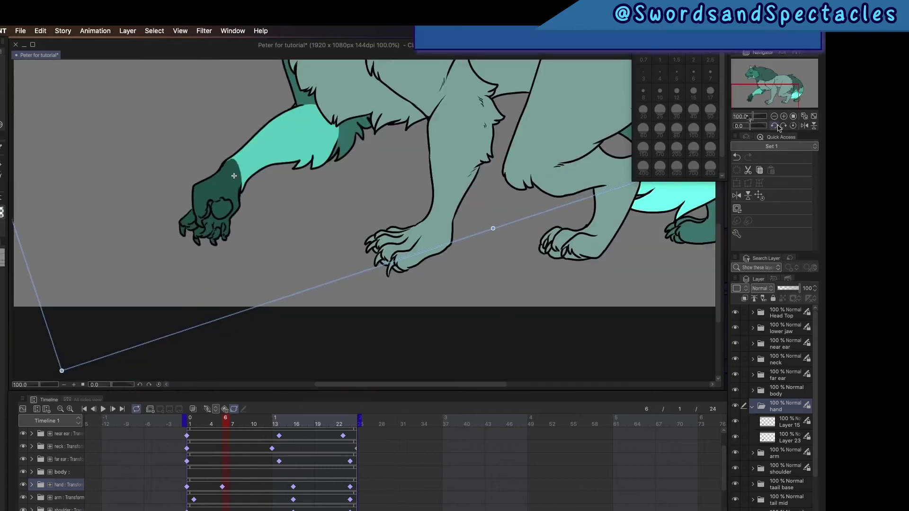
scroll(233, 279, down, 10)
click(103, 409)
click(103, 409)
Move the hand's frame 6 keyframe to frame 10 and fine-tune the hand's rotation there, checking the playback.
drag(222, 487, 251, 487)
drag(324, 424, 253, 425)
key(super+plus)
key(super+plus)
key(super+plus)
drag(541, 163, 725, 143)
drag(267, 350, 246, 354)
key(Return)
scroll(245, 354, down, 2)
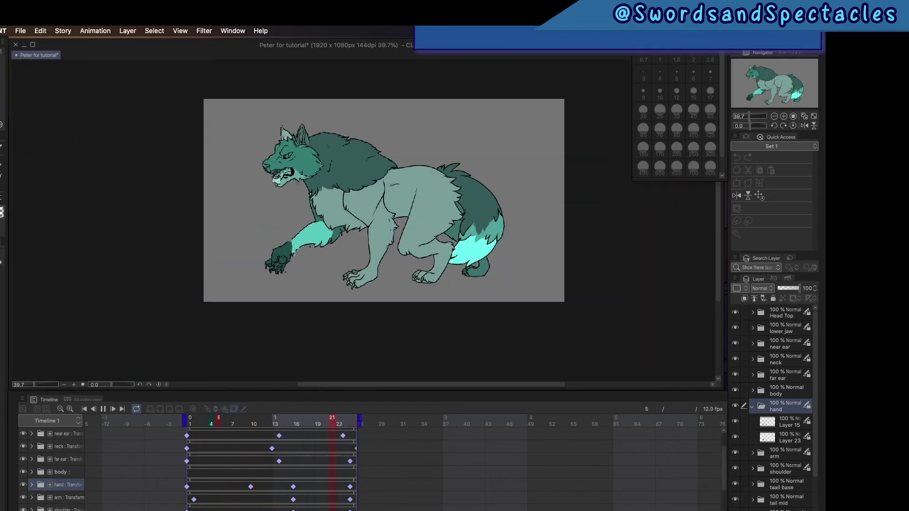
click(103, 409)
Rotate the neck slightly at frame 13 and play the loop from the first frame.
scroll(69, 464, up, 2)
click(68, 472)
click(275, 425)
scroll(407, 98, up, 2)
drag(526, 99, 515, 85)
drag(276, 424, 189, 425)
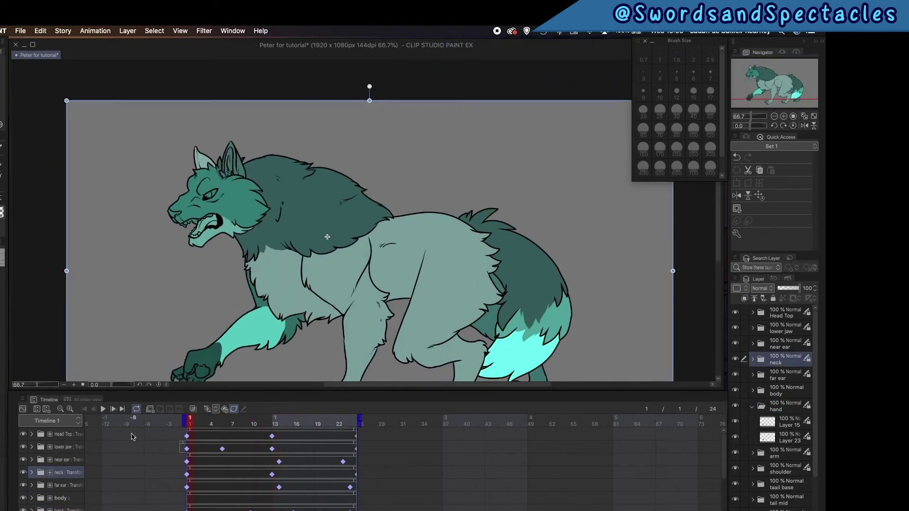
click(103, 409)
click(103, 409)
Enable keyframes on the tail base folder and animate it with keyframes at frames 1, 8, 19 and 24.
scroll(69, 493, down, 3)
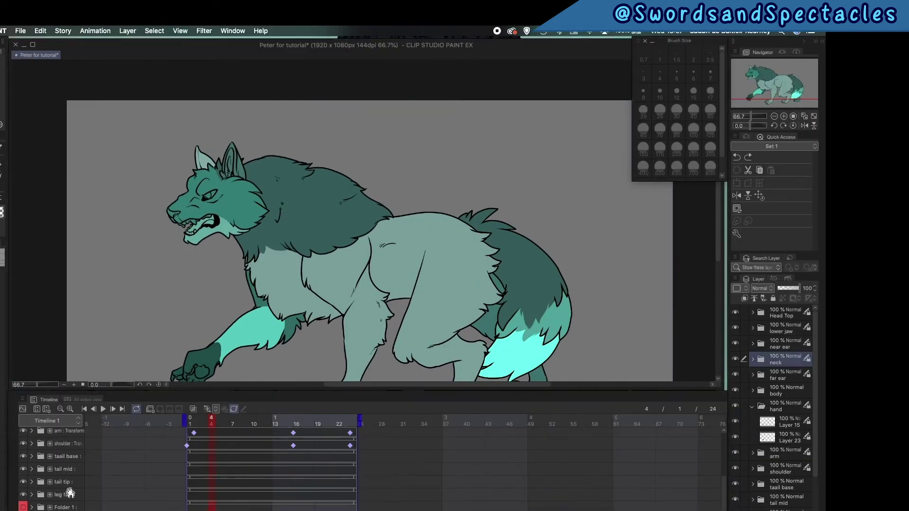
click(69, 457)
click(190, 425)
click(233, 409)
drag(326, 279, 183, 259)
key(Return)
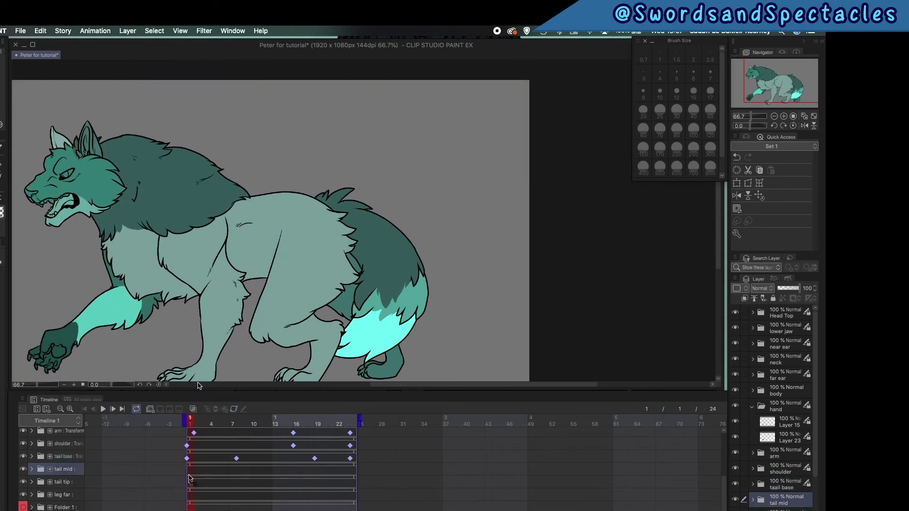
Keyframe the tail mid folder at frames 1, 8 and 24 with its rotation centre on the tail.
click(207, 409)
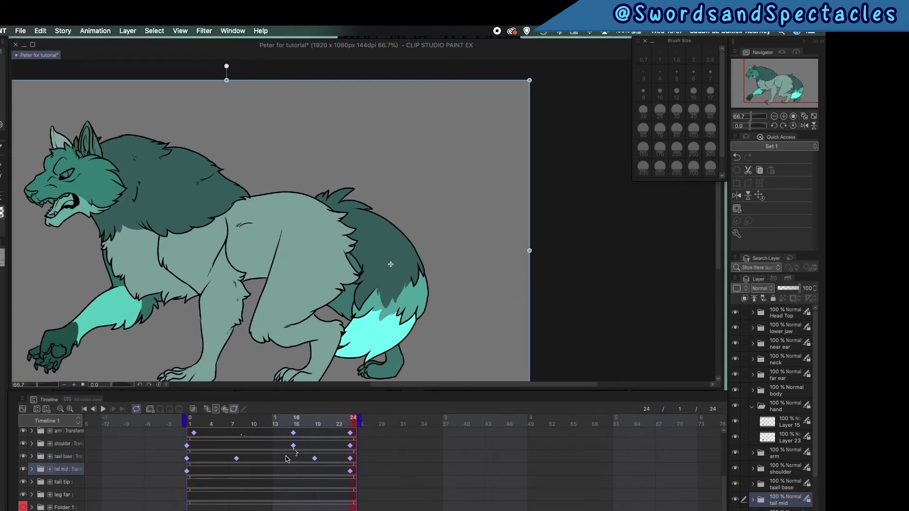
click(240, 459)
drag(532, 237, 507, 214)
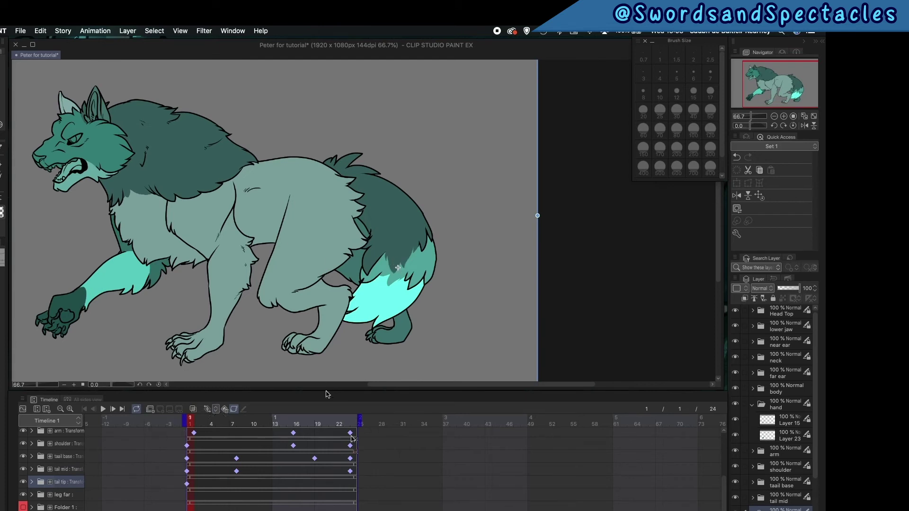
Keyframe the tail tip folder with a rotation at frame 8 and play the loop.
click(236, 482)
drag(563, 222, 578, 197)
click(103, 409)
Add rotation keyframes to the tail mid and tail tip folders at frame 19 and check the playback.
click(316, 468)
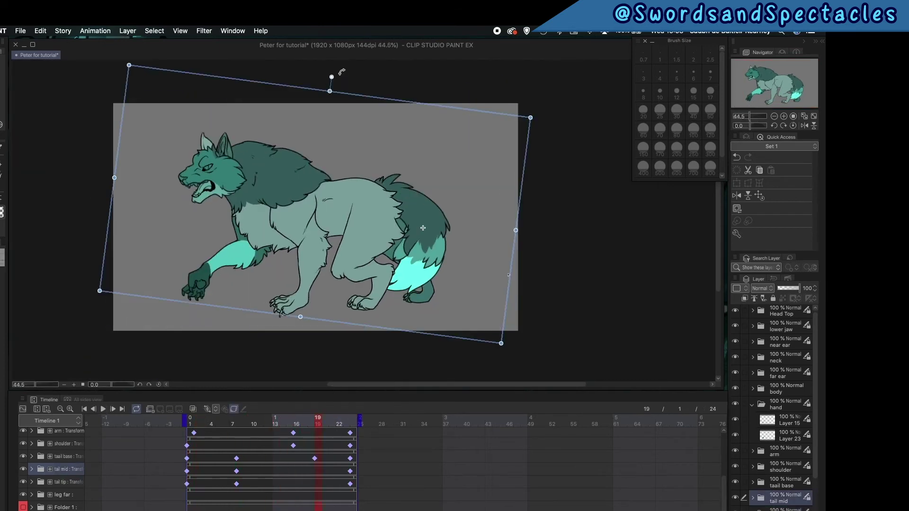
drag(510, 286, 515, 289)
click(317, 482)
drag(310, 91, 329, 79)
click(103, 409)
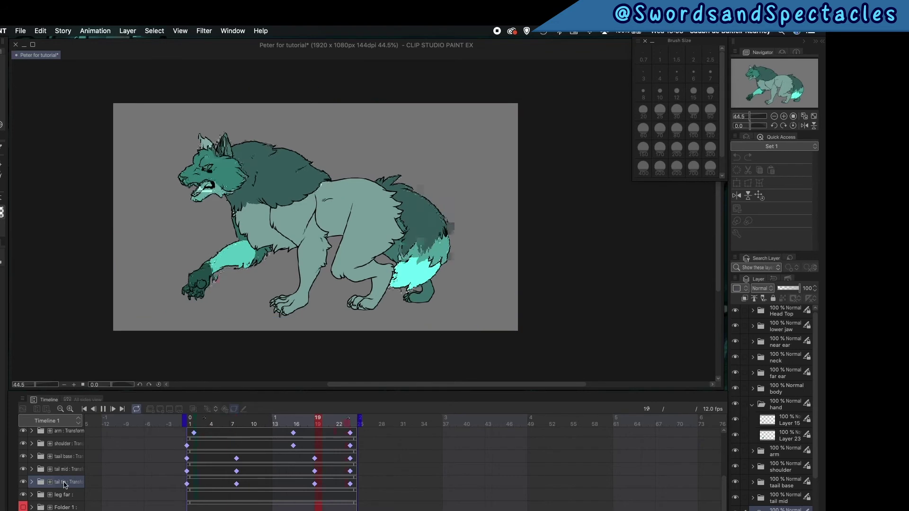
click(103, 409)
Move the frame 24 keyframes of the tail, shoulder, arm and hand folders to the loop's very end and check the playback.
drag(349, 483, 356, 472)
drag(350, 458, 357, 458)
drag(350, 446, 357, 433)
scroll(350, 440, up, 1)
click(103, 409)
click(103, 409)
drag(186, 433, 354, 421)
drag(350, 450, 357, 450)
click(103, 409)
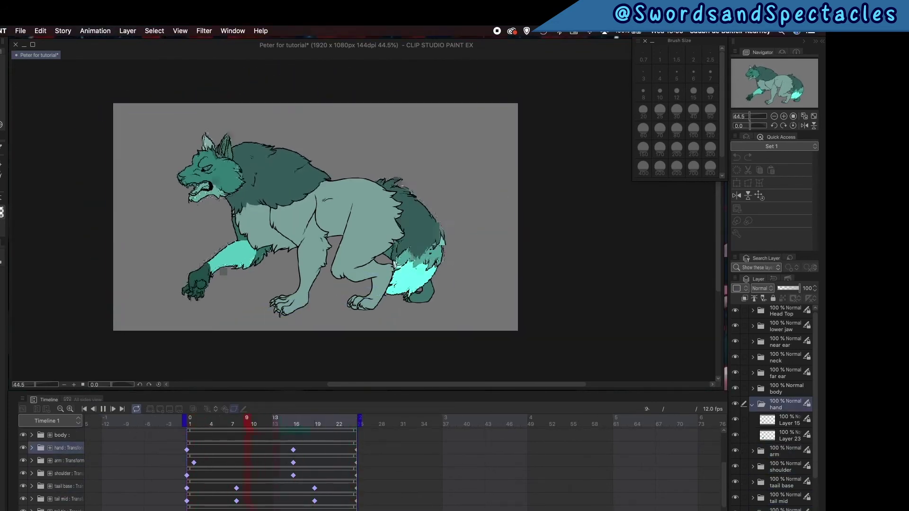
click(104, 409)
At frame 1, lock the transparent pixels of the body folder's Layer 20 and recolour the body beige.
click(751, 405)
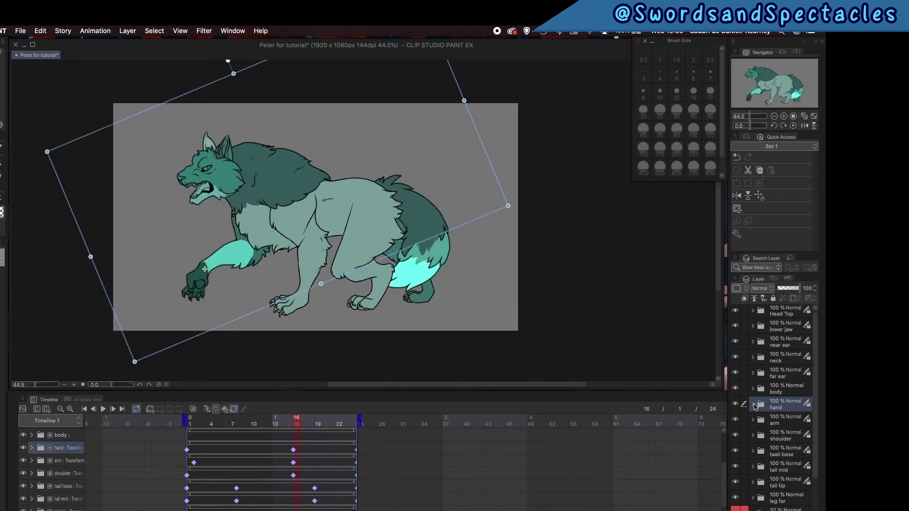
click(189, 421)
scroll(784, 401, down, 1)
click(761, 378)
click(753, 373)
click(786, 404)
click(782, 298)
drag(315, 217, 356, 231)
click(360, 227)
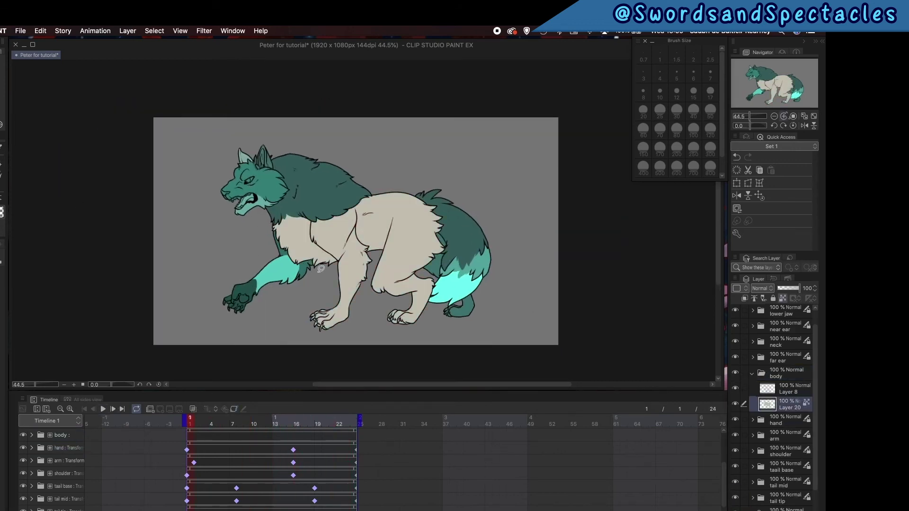
Paint a brown patch with tufted fur edges and small flecks across the wolf's shoulder and back on the body colour layer.
key(super+plus)
key(super+plus)
key(super+plus)
mouse_move(504, 180)
mouse_down()
mouse_move(315, 258)
mouse_move(236, 236)
mouse_up()
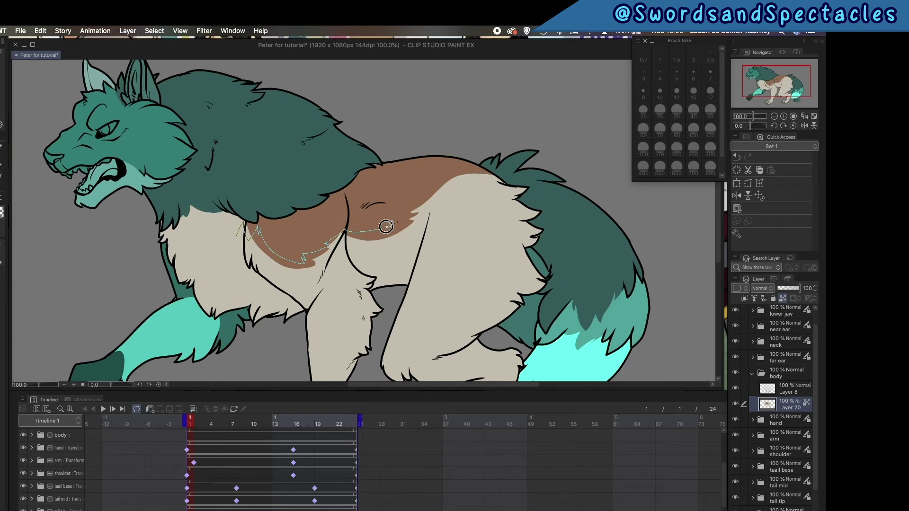
drag(386, 226, 406, 200)
key(p)
key(super+plus)
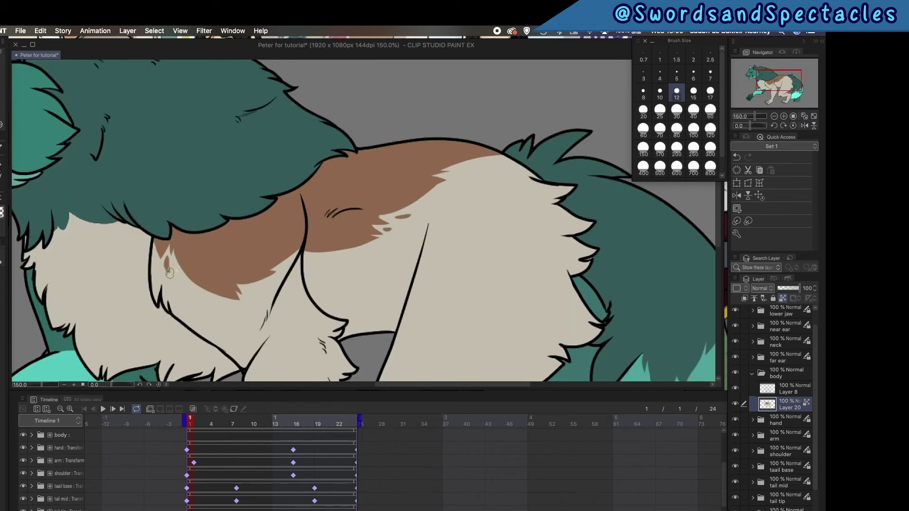
drag(208, 258, 314, 199)
Paint the chest and belly fur cream on the body colour layer.
double_click(2, 243)
click(672, 75)
key(u)
drag(259, 180, 345, 160)
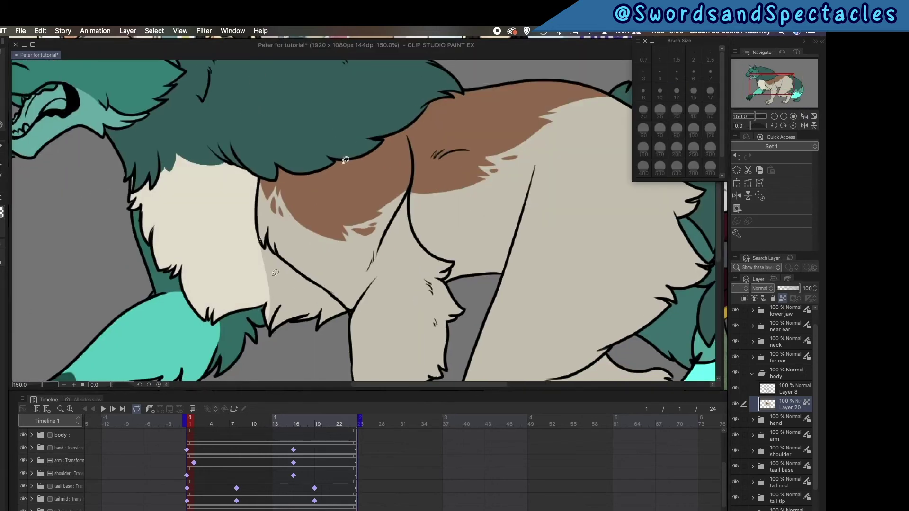
drag(259, 238, 78, 359)
drag(459, 216, 450, 275)
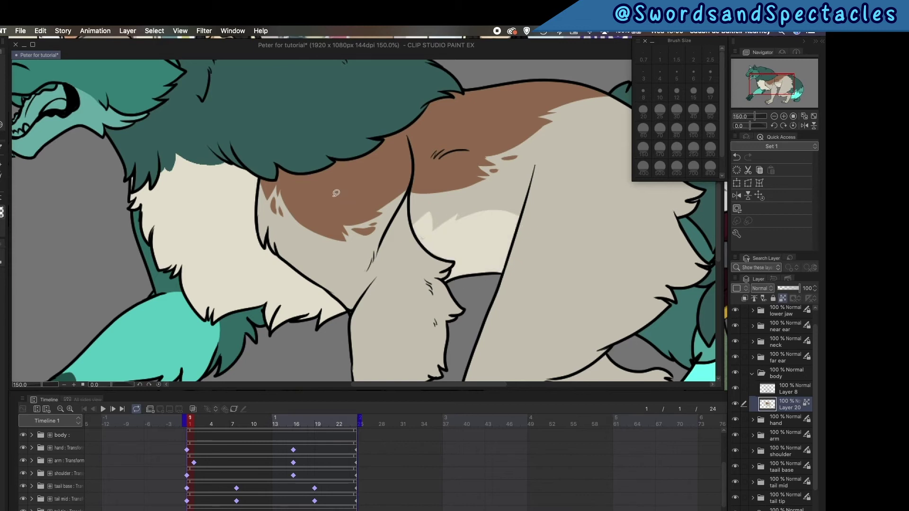
Recolour the mane brown on the neck folder's Layer 19, with the folder's keyframe display turned off.
key(p)
drag(336, 193, 377, 275)
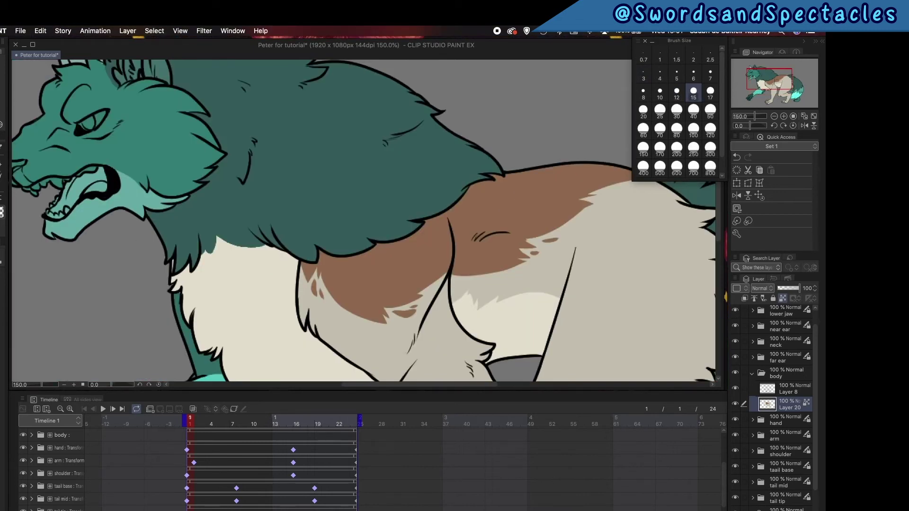
click(751, 373)
click(781, 342)
click(752, 342)
click(786, 373)
click(244, 410)
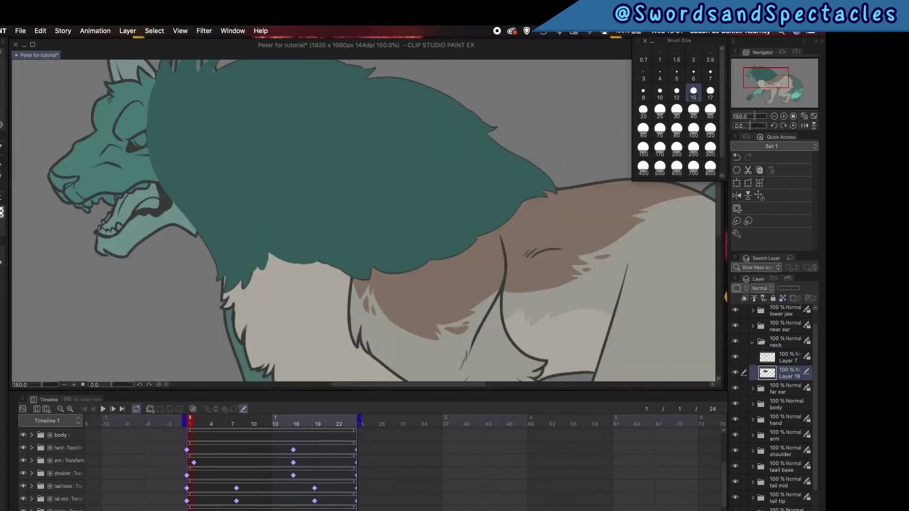
key(b)
drag(322, 305, 406, 337)
drag(559, 211, 482, 184)
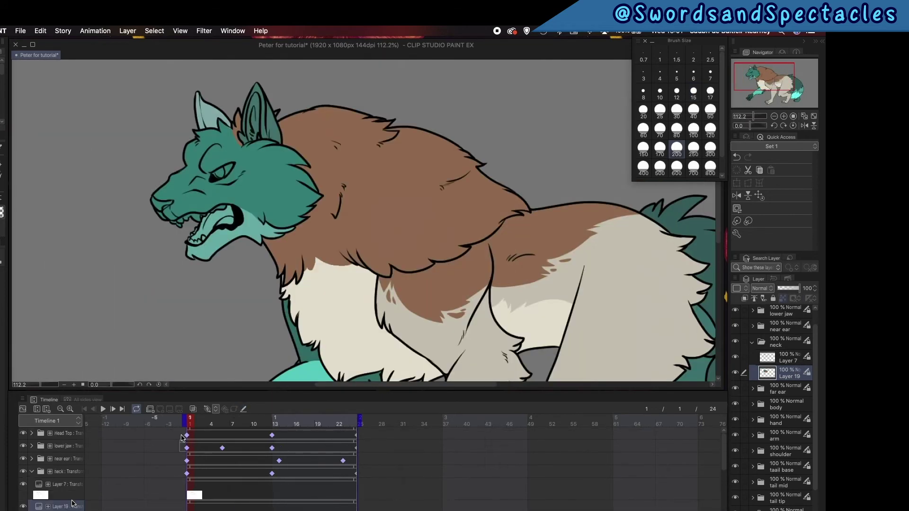
Paint the throat area cream on the neck folder's Layer 19 with a size 30 brush.
click(786, 342)
click(235, 409)
click(785, 373)
mouse_move(327, 218)
mouse_down()
mouse_move(348, 293)
mouse_move(294, 265)
mouse_up()
click(677, 111)
key(super+plus)
key(super+plus)
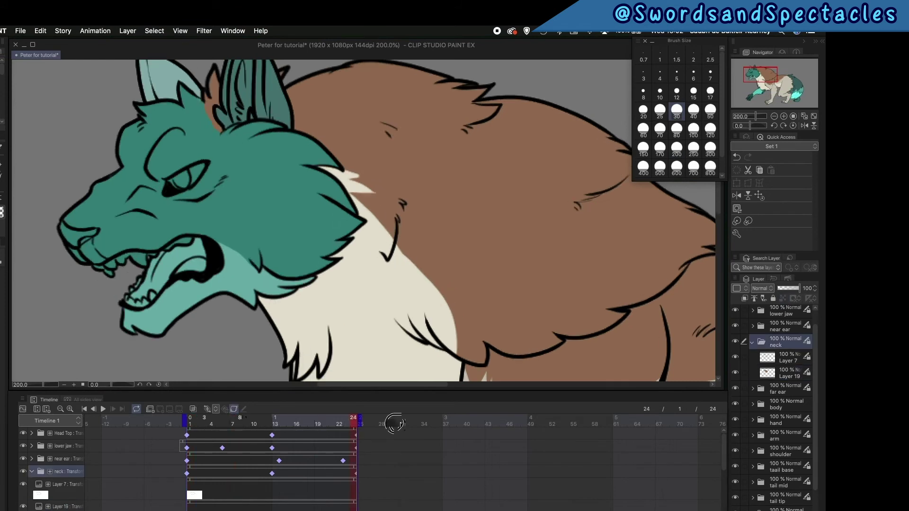
drag(331, 175, 387, 192)
drag(448, 205, 374, 204)
mouse_move(298, 203)
mouse_down()
mouse_move(320, 222)
mouse_move(296, 227)
mouse_up()
Paint pointed fur tufts along the border between the cream throat and the brown mane, using a canvas view rotated 15 degrees.
click(774, 126)
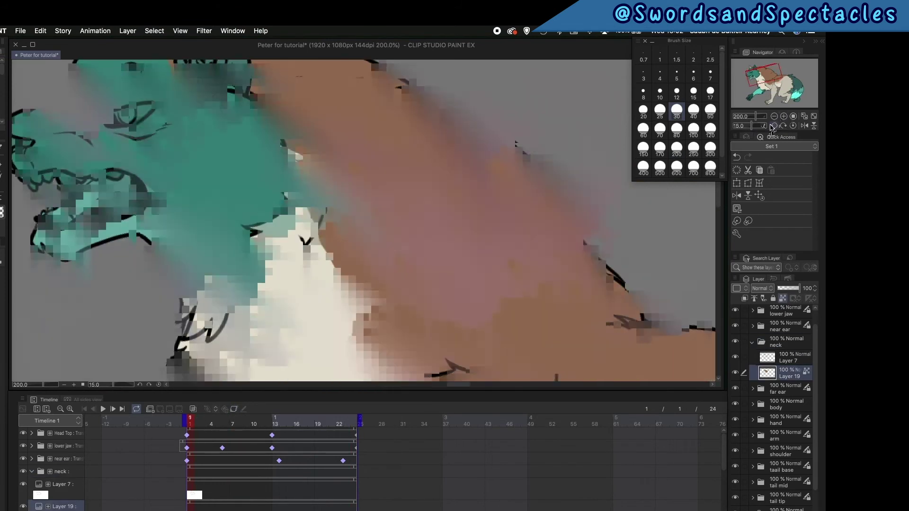
drag(374, 282, 407, 200)
drag(402, 182, 422, 171)
drag(546, 167, 469, 202)
click(793, 125)
mouse_move(554, 240)
mouse_down()
mouse_move(477, 235)
mouse_move(388, 193)
mouse_up()
Add small detached cream flecks and finer fur tufts beside the throat's edge on the mane.
key(super+minus)
key(super+plus)
key(super+plus)
key(super+plus)
mouse_move(142, 97)
mouse_down()
mouse_move(210, 112)
mouse_move(244, 156)
mouse_up()
drag(265, 189, 318, 228)
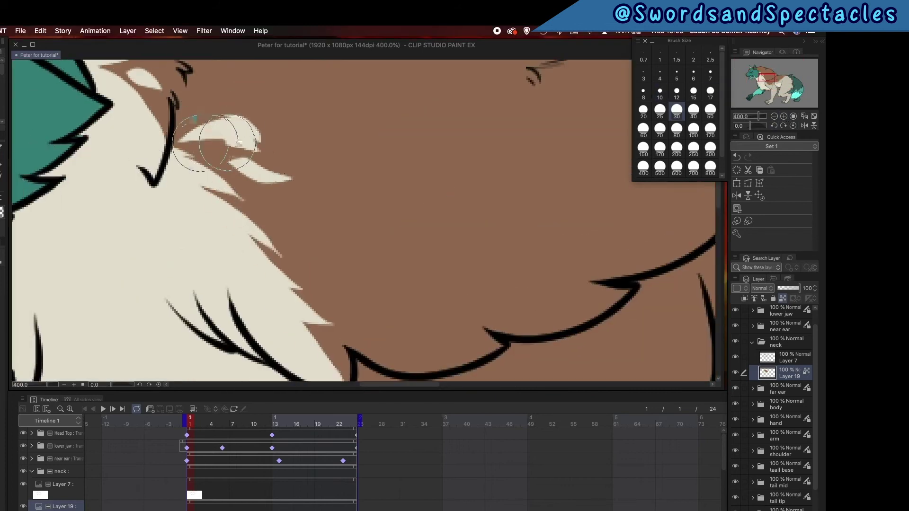
drag(209, 144, 230, 142)
drag(364, 221, 343, 183)
drag(758, 116, 753, 117)
Turn the neck folder's keyframes back on and check the coloured neck at frame 24.
click(786, 342)
click(234, 409)
click(353, 421)
drag(495, 265, 586, 324)
Turn off the Head Top folder's keyframes at frame 1 and recolour the head beige on Layer 3 with a size 200 brush.
click(751, 313)
click(787, 344)
click(785, 313)
drag(353, 421, 190, 420)
click(233, 409)
click(786, 343)
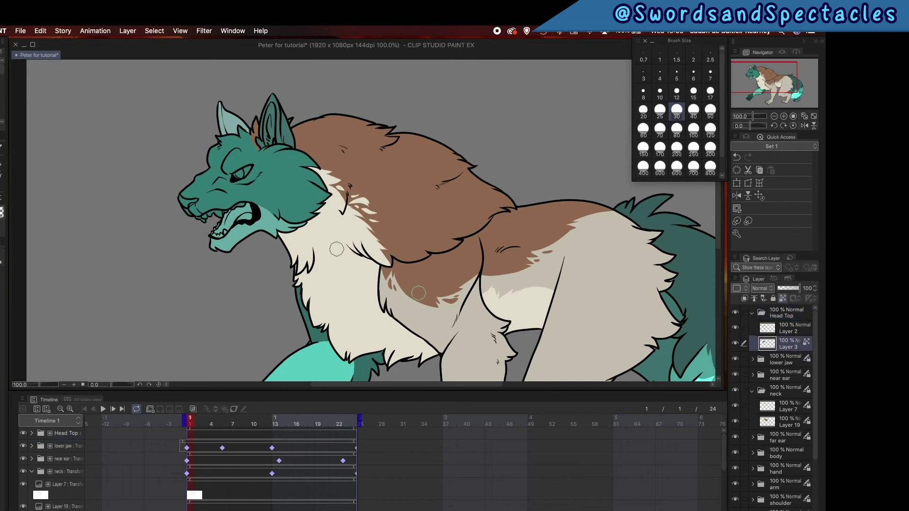
click(676, 150)
drag(213, 189, 293, 185)
Paint the muzzle and lower cheek cream, shaping the border to the beige cheek with a size 25 brush.
key(super+plus)
drag(208, 267, 341, 265)
key(super+plus)
drag(265, 190, 273, 228)
click(660, 112)
drag(177, 236, 265, 194)
drag(279, 196, 341, 242)
drag(346, 244, 372, 236)
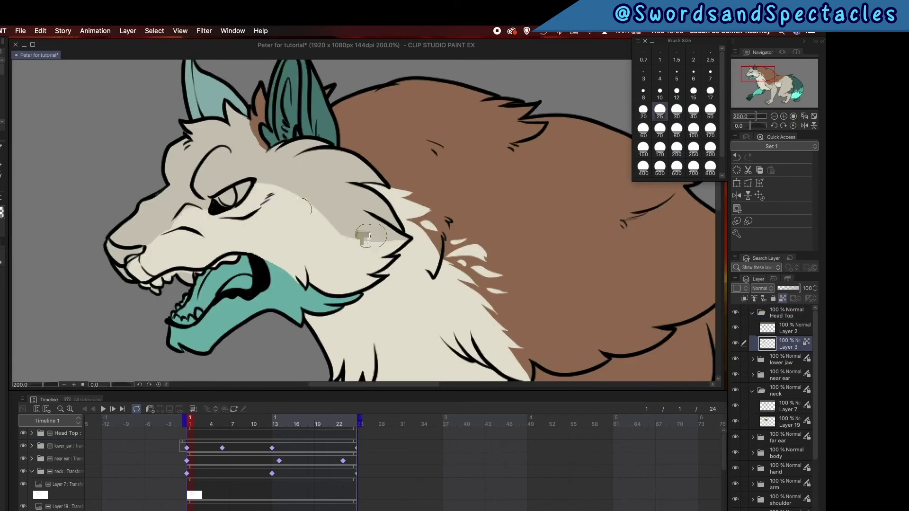
Paint the forehead brown with cream brow spots, the nose dark and the eye a shaded green.
mouse_move(270, 182)
mouse_down()
mouse_move(199, 146)
mouse_move(207, 201)
mouse_up()
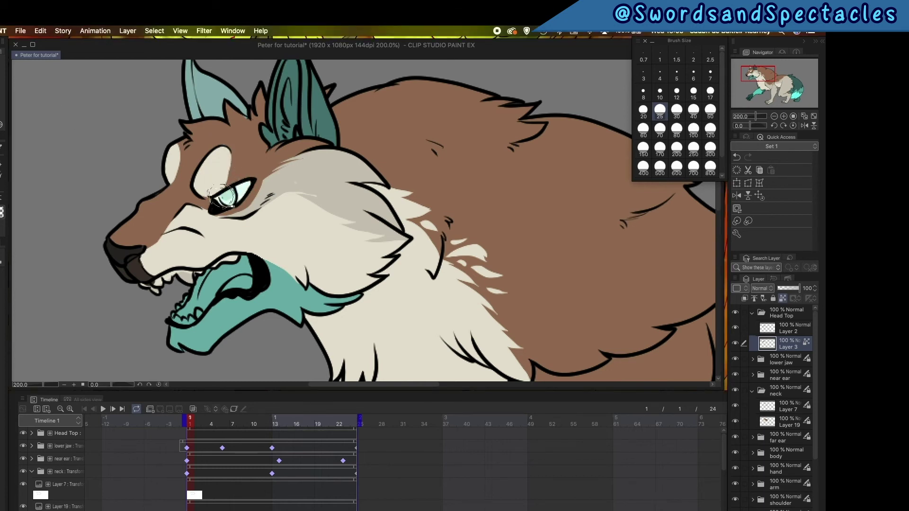
double_click(784, 115)
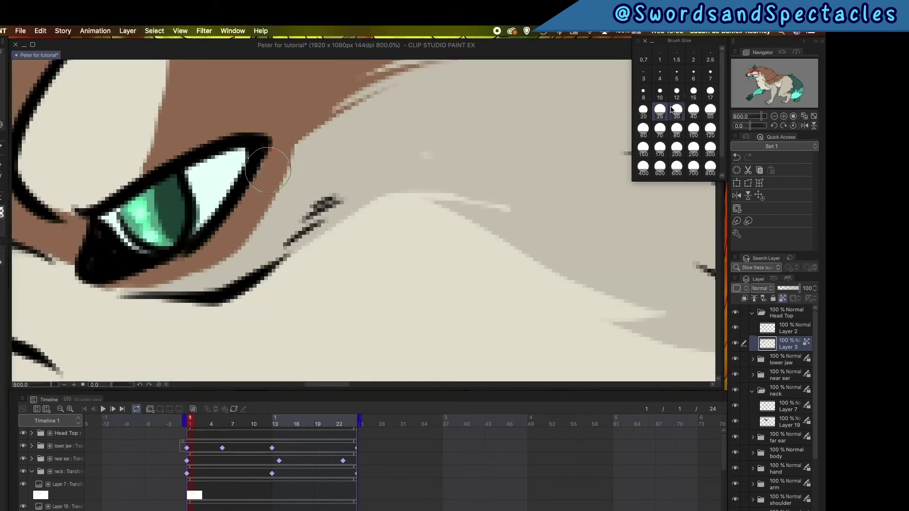
double_click(774, 116)
click(755, 76)
click(784, 116)
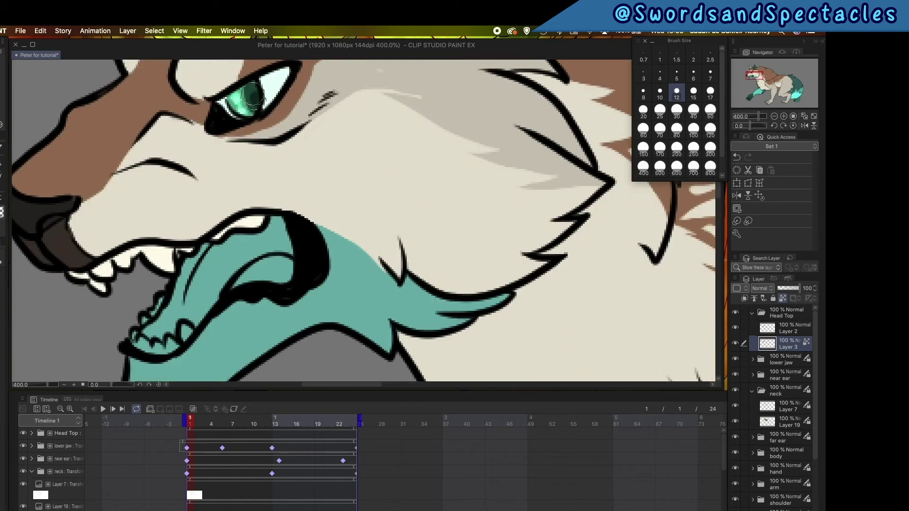
Turn the Head Top folder's keyframes back on, then hide and collapse the folder to expose the lower jaw.
drag(758, 116, 755, 116)
click(781, 314)
click(234, 409)
mouse_move(190, 422)
mouse_down()
mouse_move(293, 434)
mouse_move(189, 431)
mouse_up()
click(735, 312)
click(752, 313)
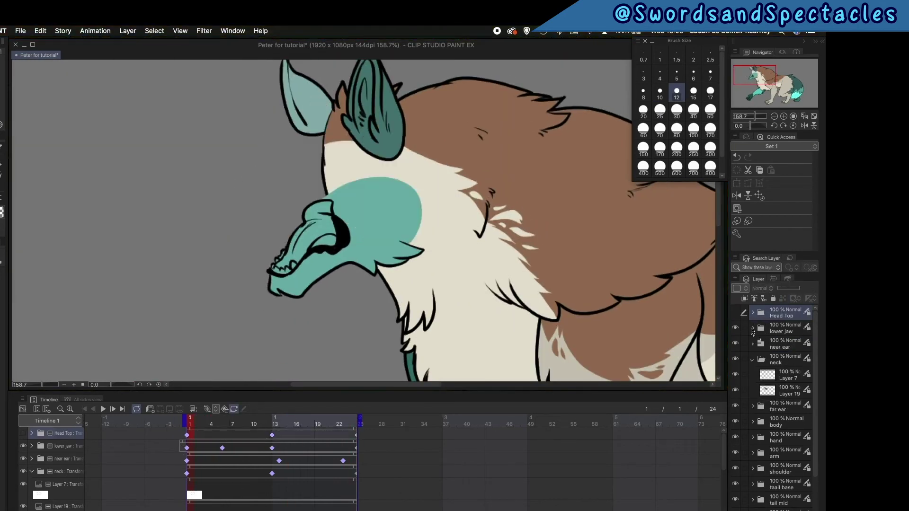
Turn off the lower jaw folder's keyframes and recolour the jaw cream on Layer 16 with a size 170 brush.
click(753, 329)
click(786, 359)
click(247, 422)
click(243, 409)
click(660, 150)
drag(568, 142, 266, 284)
key(super+z)
click(660, 150)
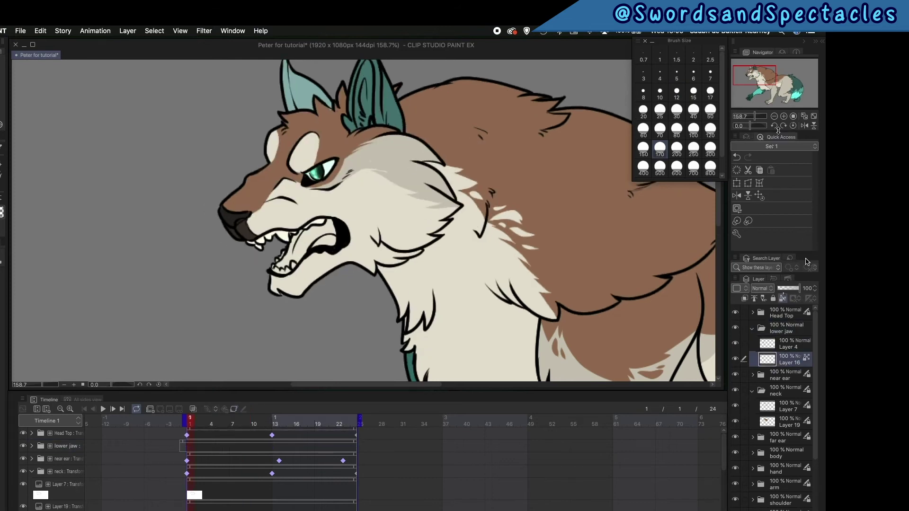
Paint the tongue and mouth interior red and the lower teeth pale, checking the jaw in playback.
click(784, 116)
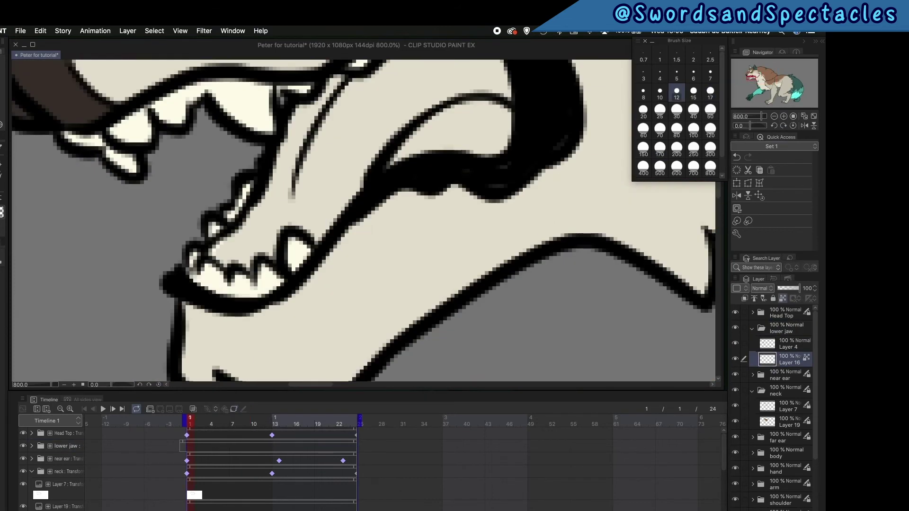
mouse_move(432, 223)
mouse_down()
mouse_move(412, 142)
mouse_move(263, 304)
mouse_up()
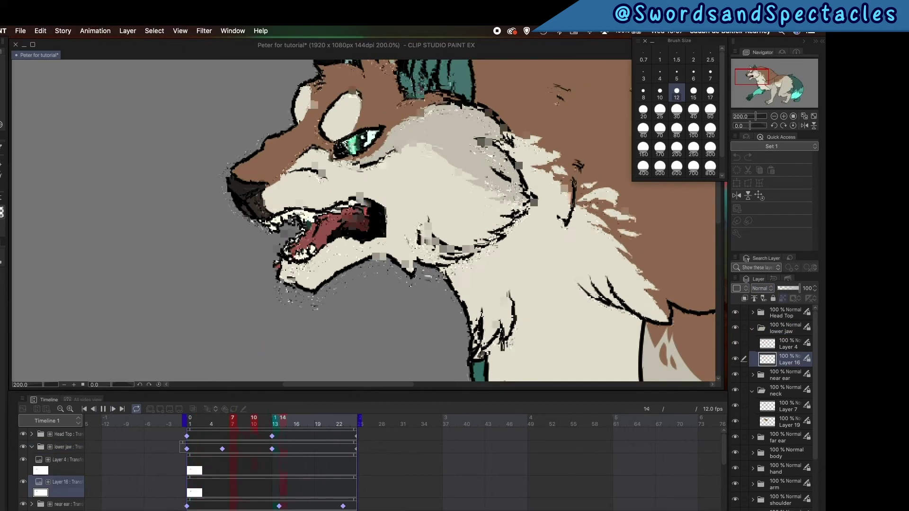
drag(752, 116, 756, 118)
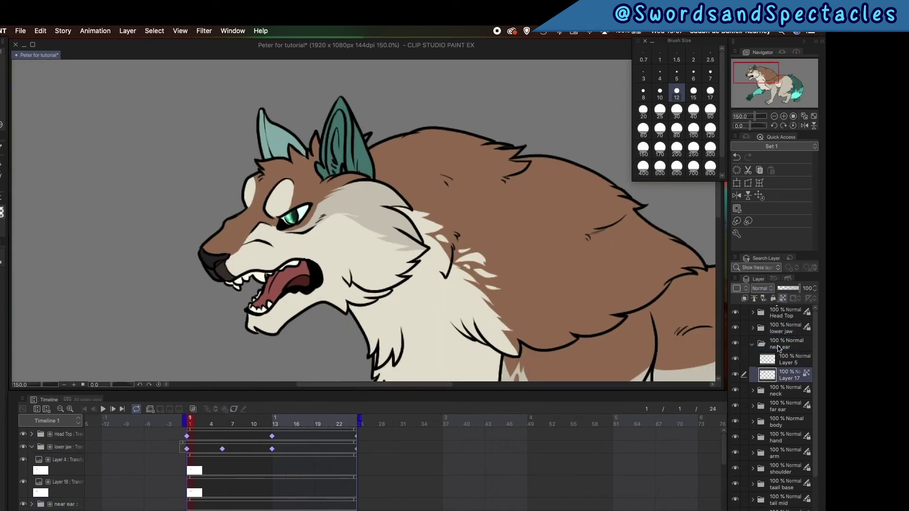
Paint the near ear brown with a dark rim and cream interior on Layer 17, extending the colours at frame 14.
scroll(331, 108, up, 5)
drag(265, 95, 307, 265)
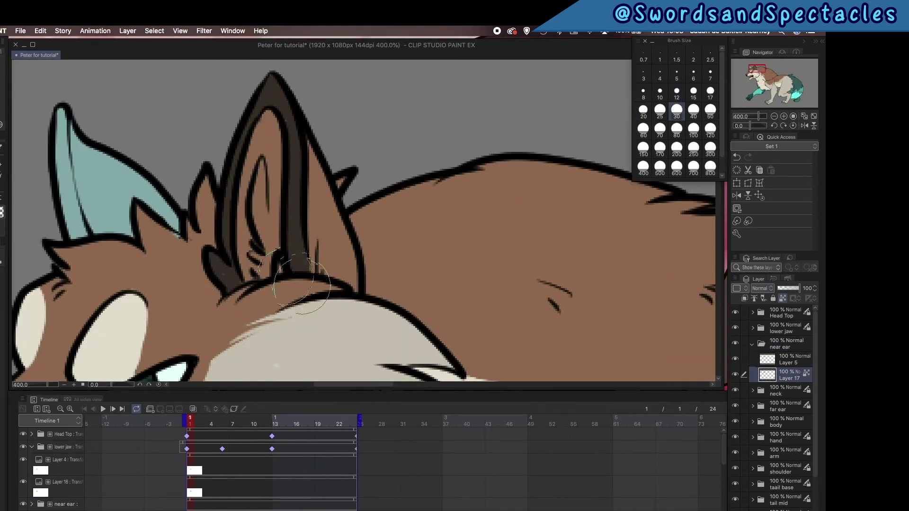
drag(332, 142, 360, 265)
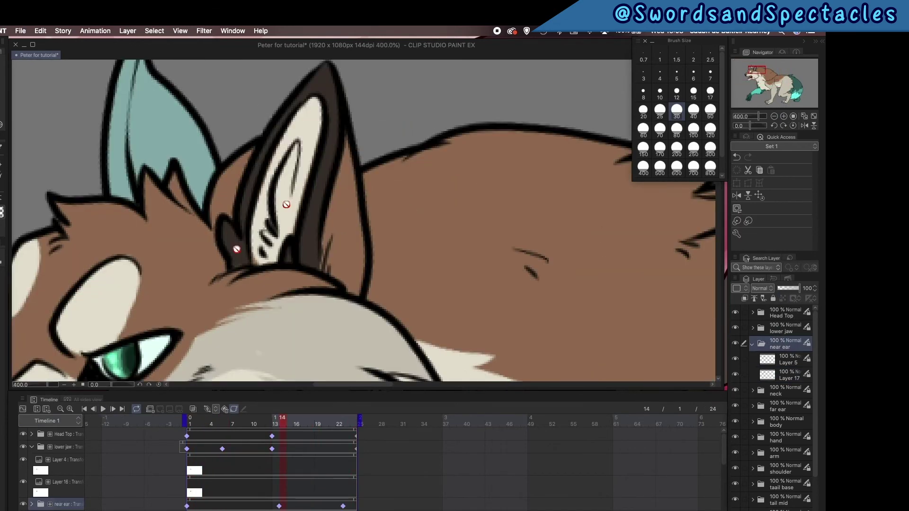
scroll(294, 268, up, 2)
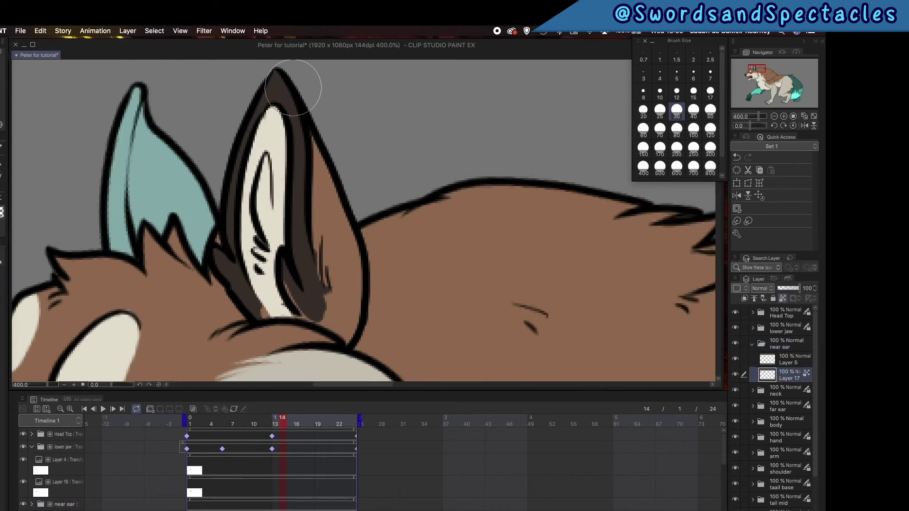
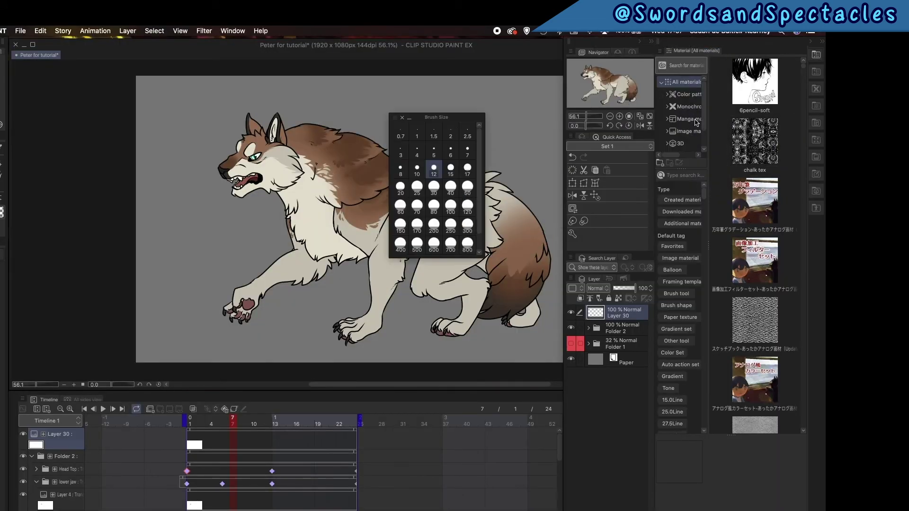
Find the 3D body type materials and add the 3D drawing figure-Ver.2 (Male) to the canvas.
click(691, 141)
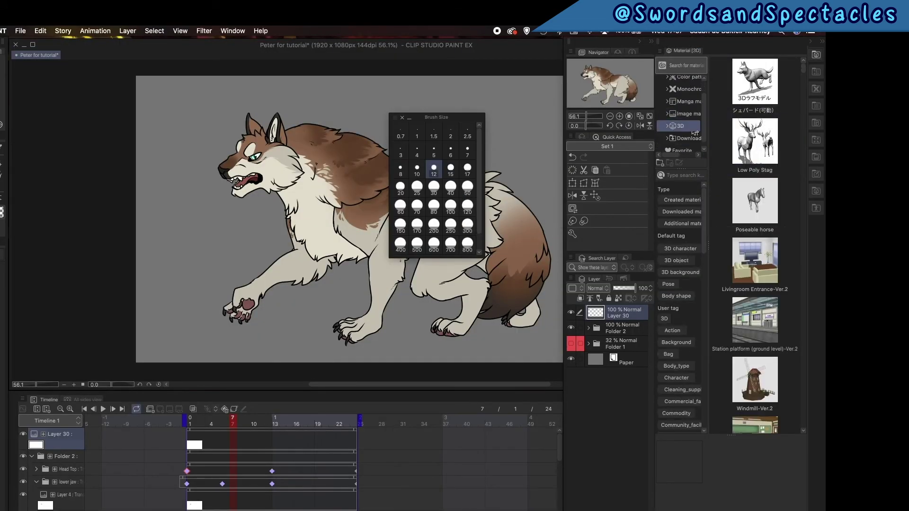
click(688, 93)
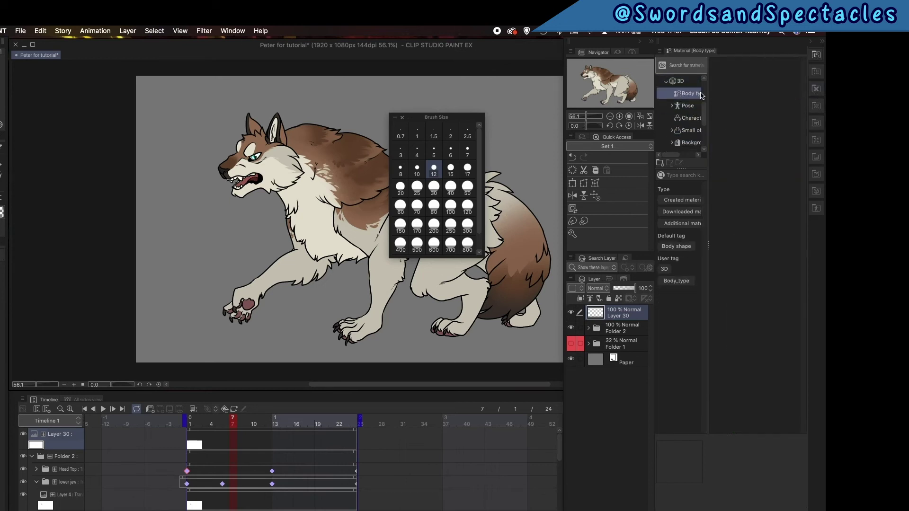
drag(755, 81, 215, 270)
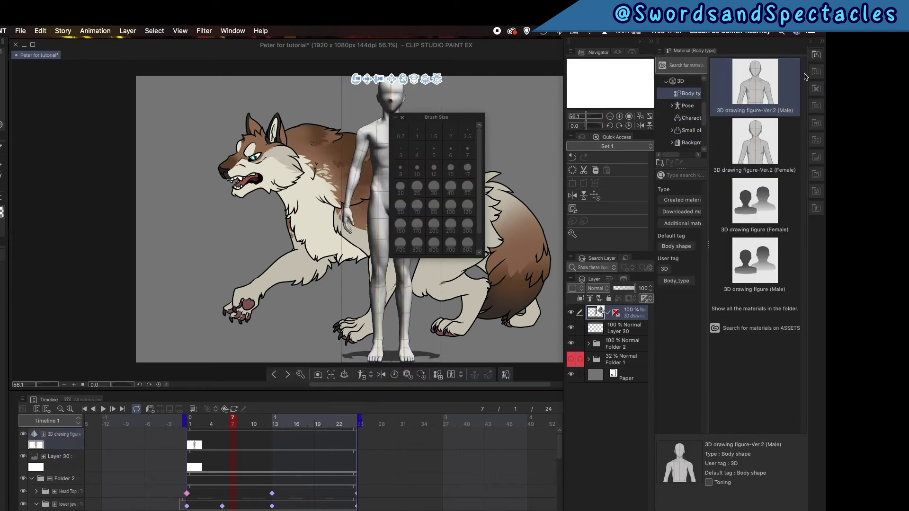
Collapse the materials panel and move the 3D drawing figure off the canvas into the empty area beside it.
click(821, 42)
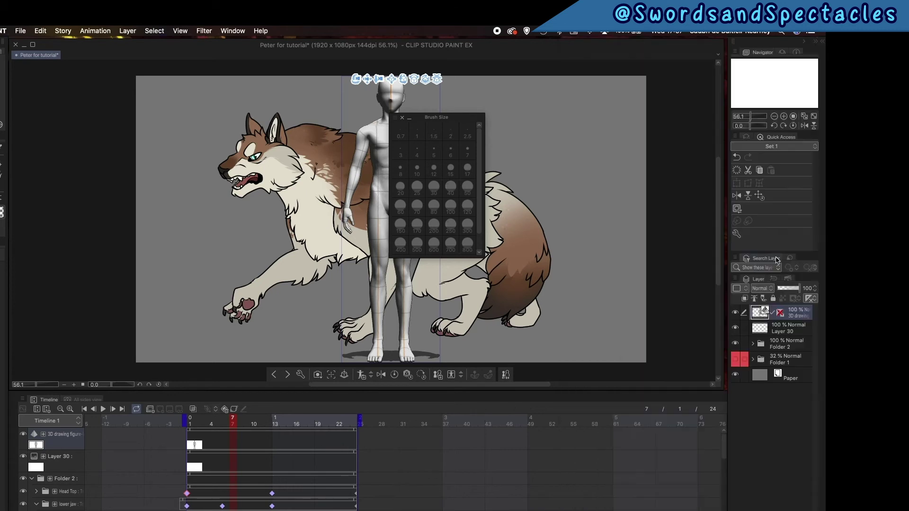
drag(437, 79, 122, 98)
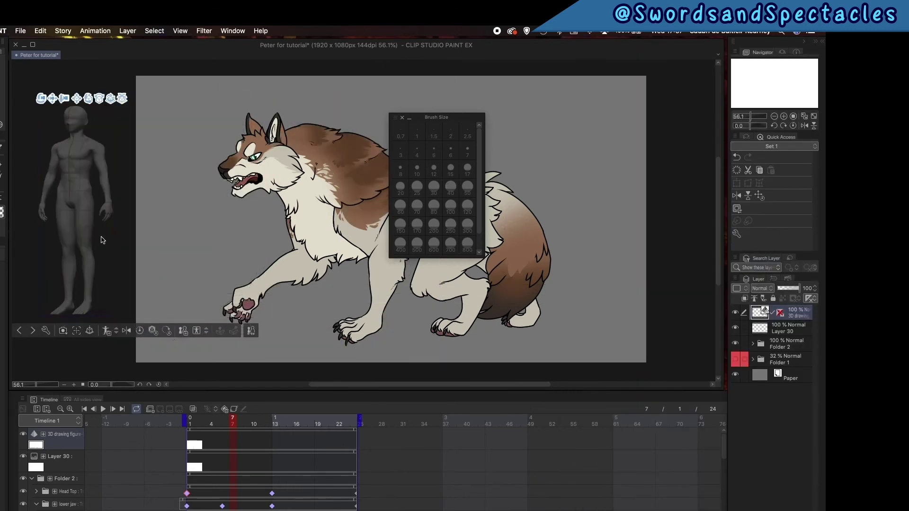
drag(43, 98, 37, 82)
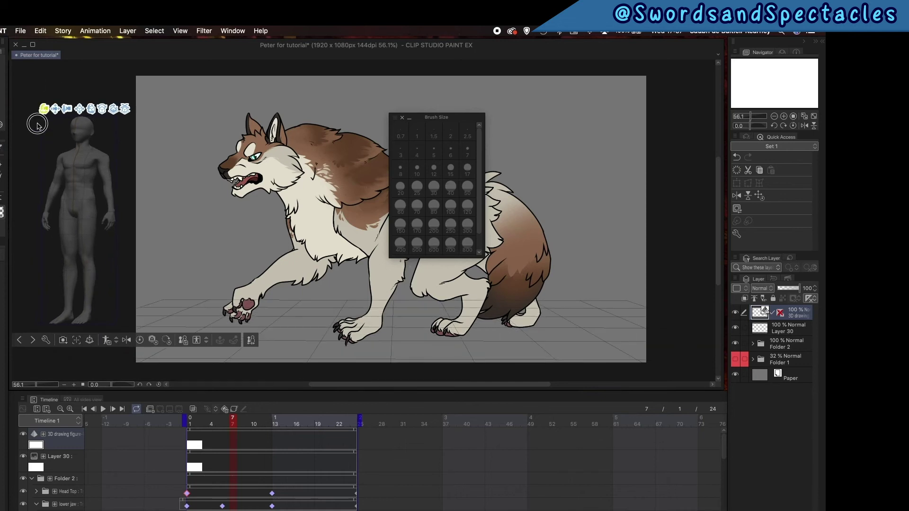
drag(37, 124, 31, 124)
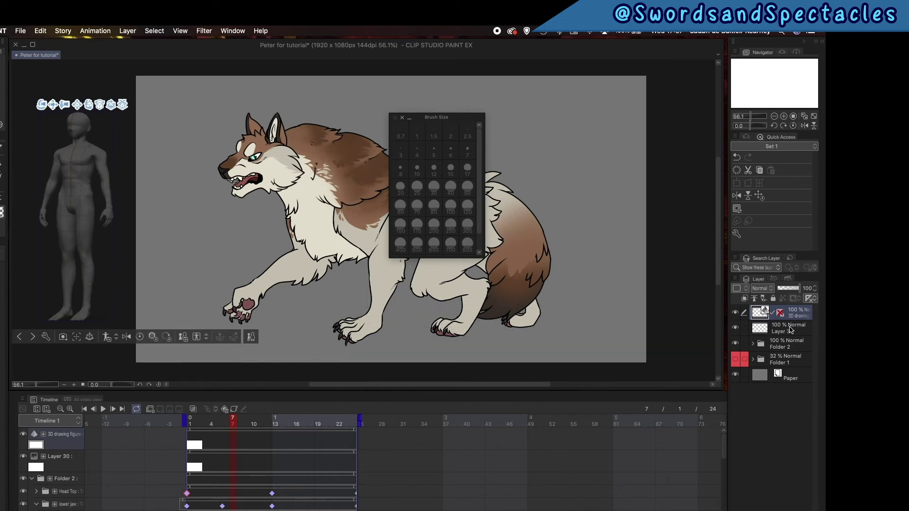
Show the figure layer's perspective guides and draw the alley wall's outline in white on new Layer 31.
shift+click(781, 314)
key(super+shift+n)
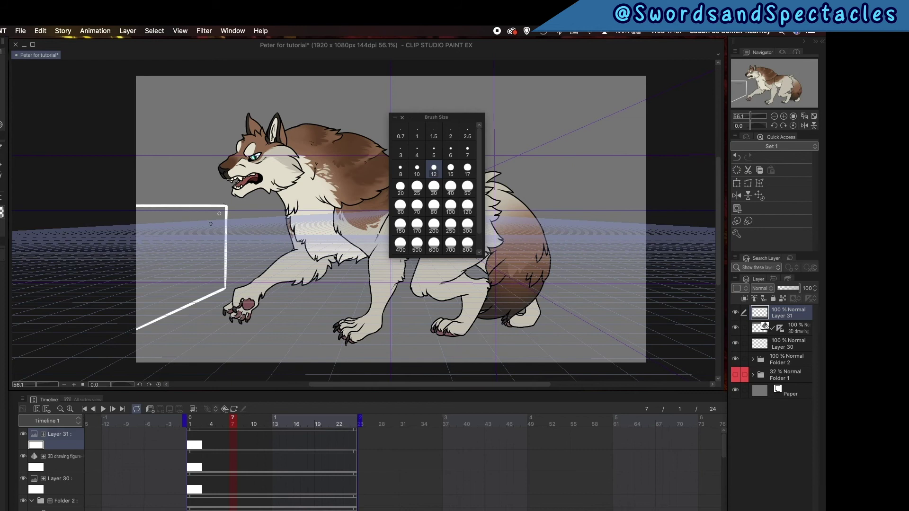
drag(136, 184, 225, 195)
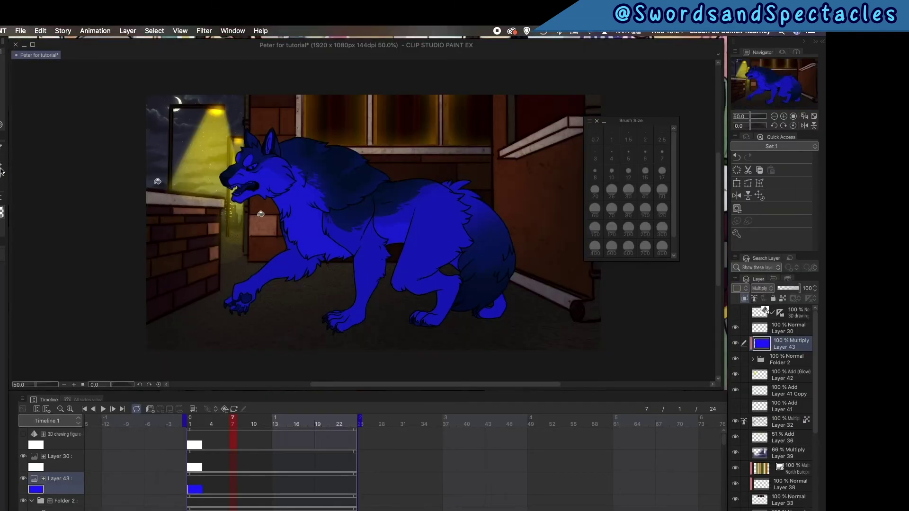
Erase parts of Layer 43's blue Multiply shading over the wolf's back, hindquarters and legs with brush sizes 500 and 250.
key(e)
click(612, 247)
mouse_move(492, 189)
mouse_down()
mouse_move(308, 120)
mouse_move(246, 142)
mouse_up()
click(644, 229)
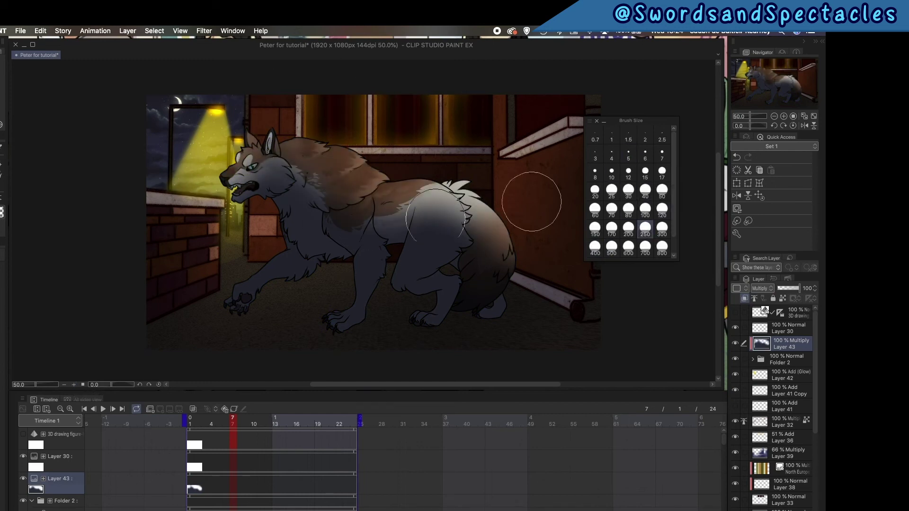
drag(445, 204, 426, 241)
drag(269, 232, 247, 258)
click(629, 210)
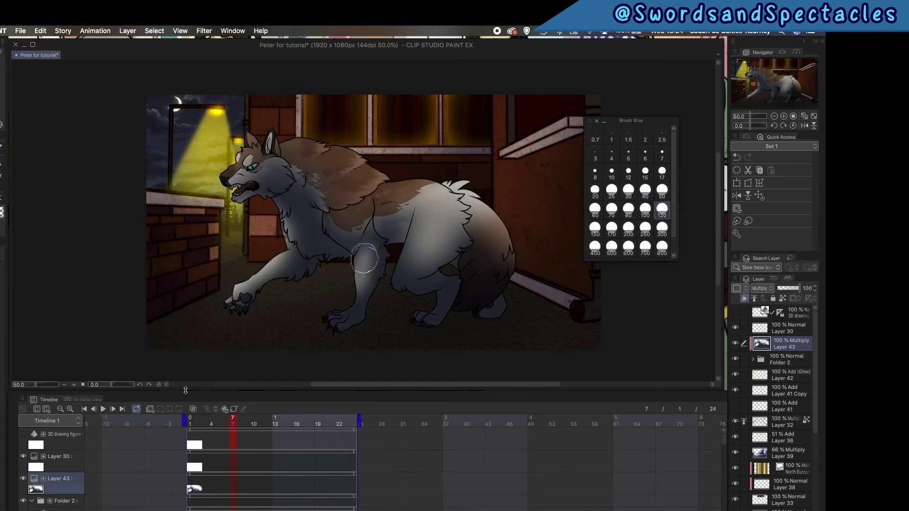
Add a new layer above the shading and paint yellow light over the wolf's head and back with brush sizes 800 and 250.
key(super+shift+n)
click(661, 248)
drag(213, 137, 194, 213)
click(644, 230)
drag(445, 161, 350, 180)
Set Layer 44 to Add (Glow) at 34% opacity and extend its yellow light over the tail, checking the playback.
click(762, 288)
click(772, 139)
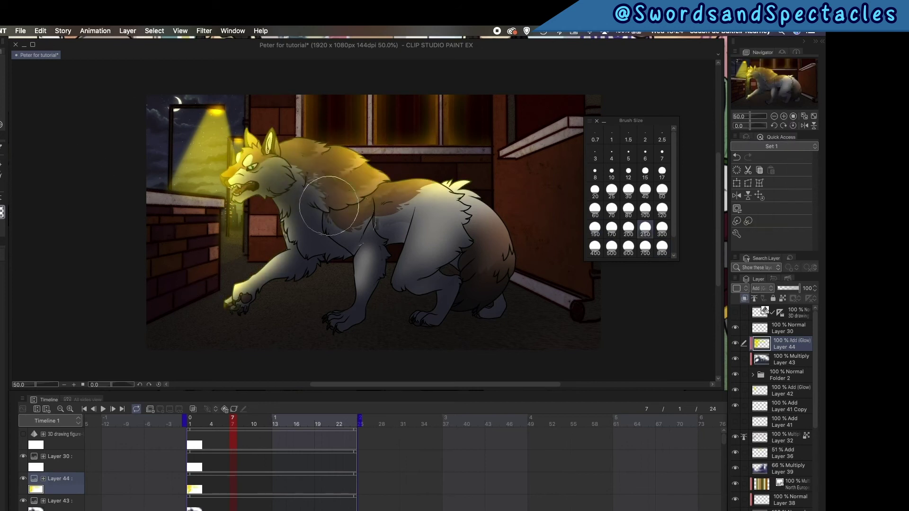
mouse_move(454, 152)
mouse_down()
mouse_move(534, 244)
mouse_move(535, 261)
mouse_up()
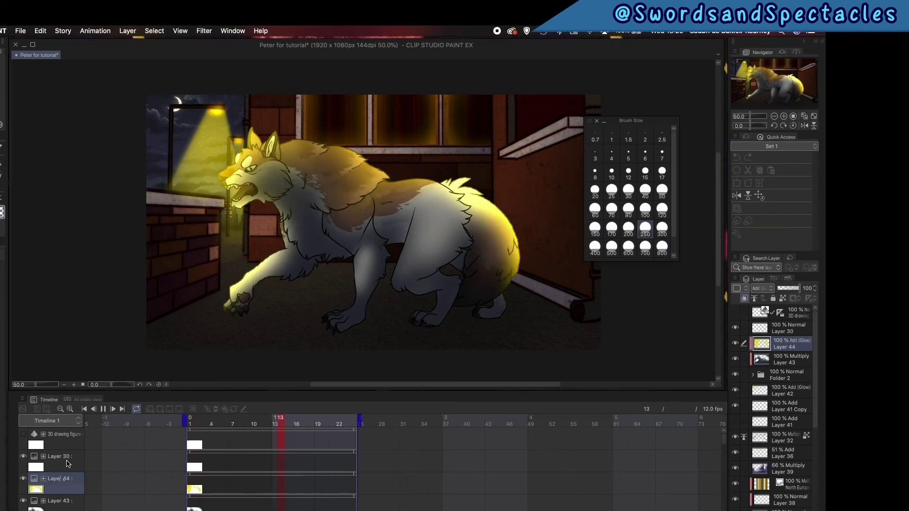
key(space)
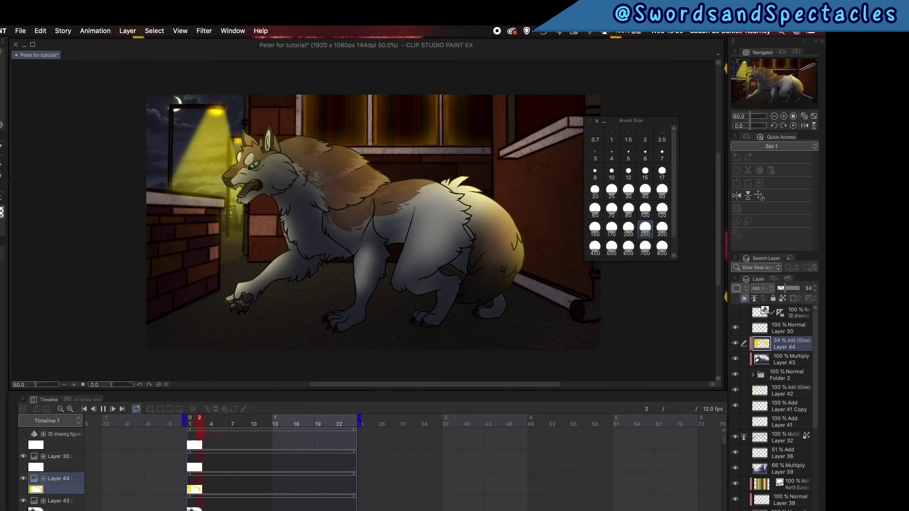
key(space)
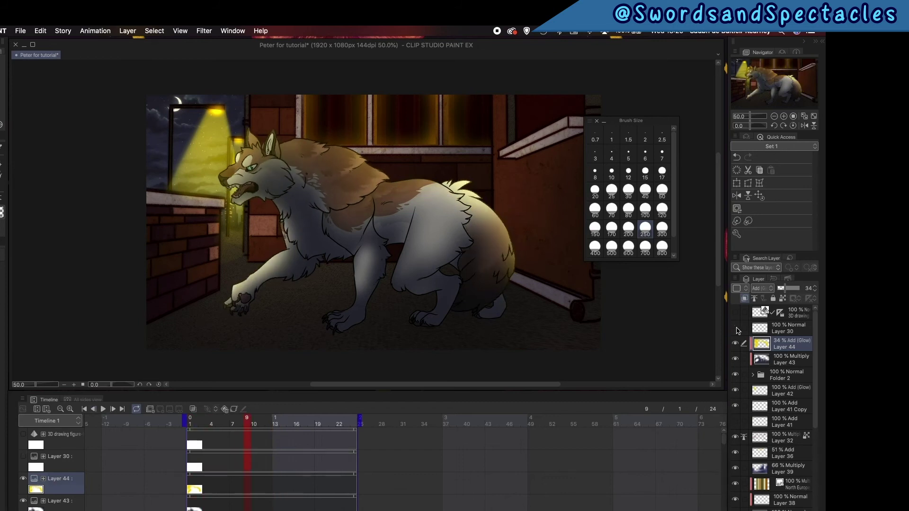
Find Layer 42 in the timeline, enable its keyframes and add keyframes at frames 1 and 24.
scroll(786, 388, down, 8)
scroll(786, 388, up, 5)
click(783, 388)
scroll(284, 455, down, 1)
scroll(283, 456, down, 8)
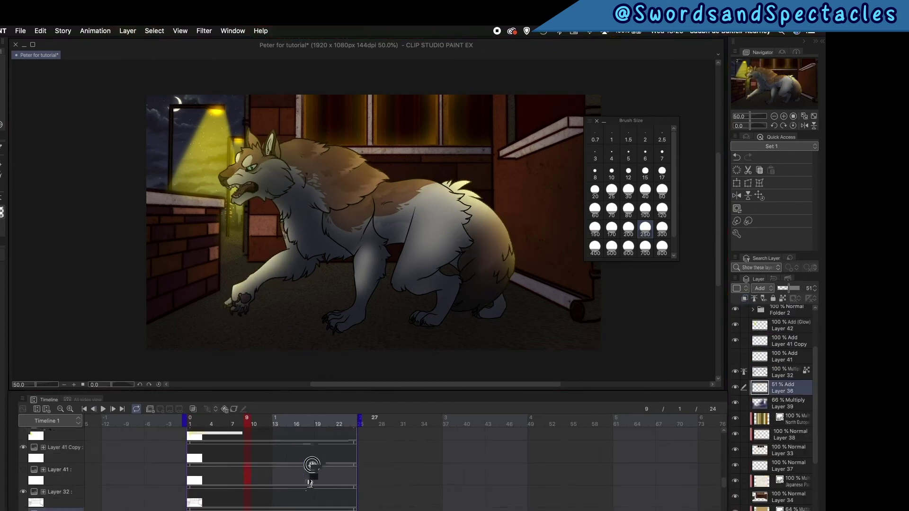
click(61, 450)
scroll(106, 503, up, 5)
click(32, 435)
click(59, 447)
mouse_move(191, 420)
mouse_down()
mouse_move(233, 410)
mouse_move(199, 422)
mouse_up()
scroll(61, 460, up, 1)
click(209, 410)
right_click(61, 463)
click(95, 454)
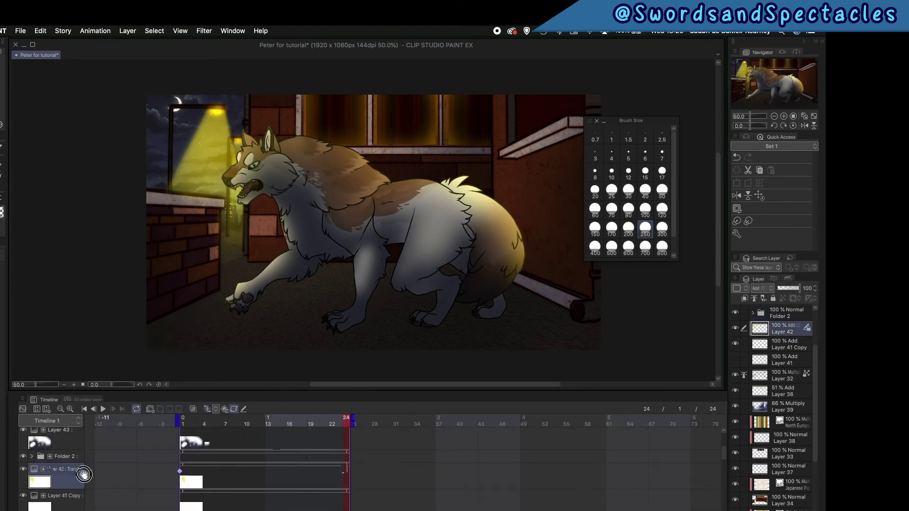
Expand Layer 42's keyframe tracks and key its opacity at frames 5 and 7, using 72% at frame 5.
click(43, 471)
scroll(66, 466, down, 2)
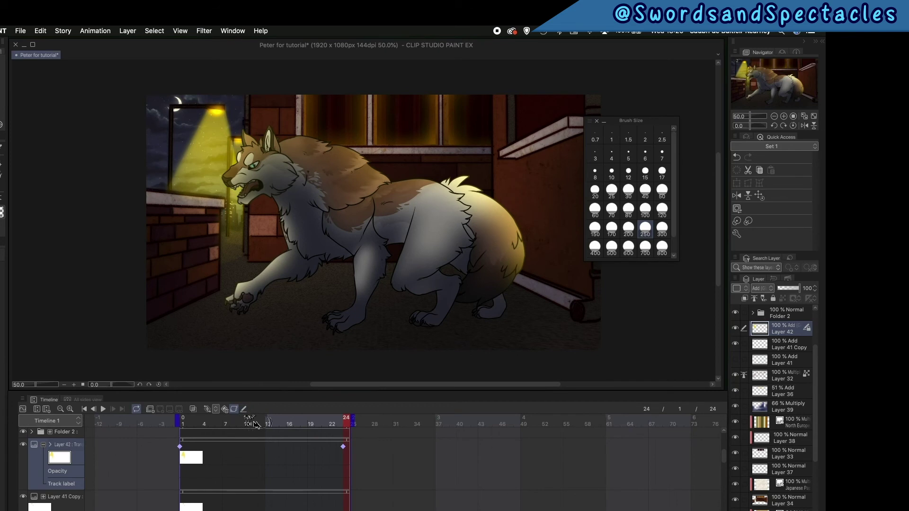
click(261, 423)
click(210, 424)
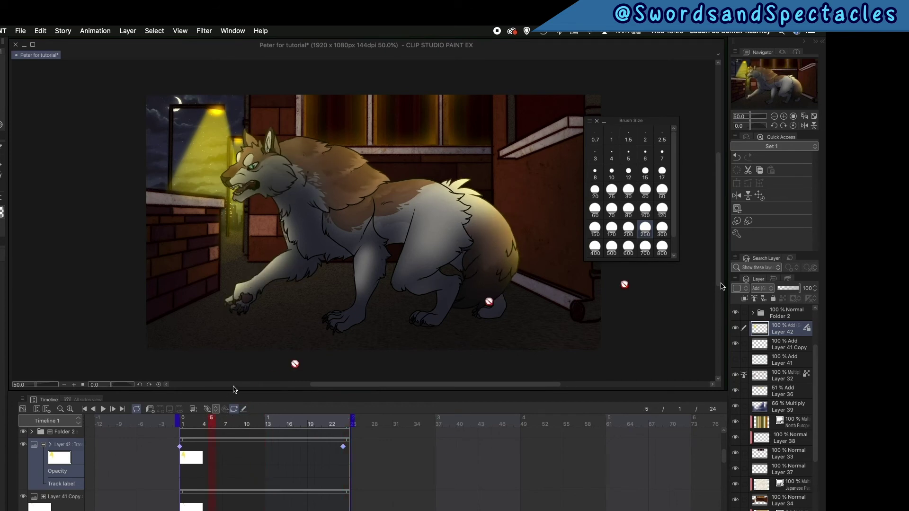
drag(795, 290, 787, 289)
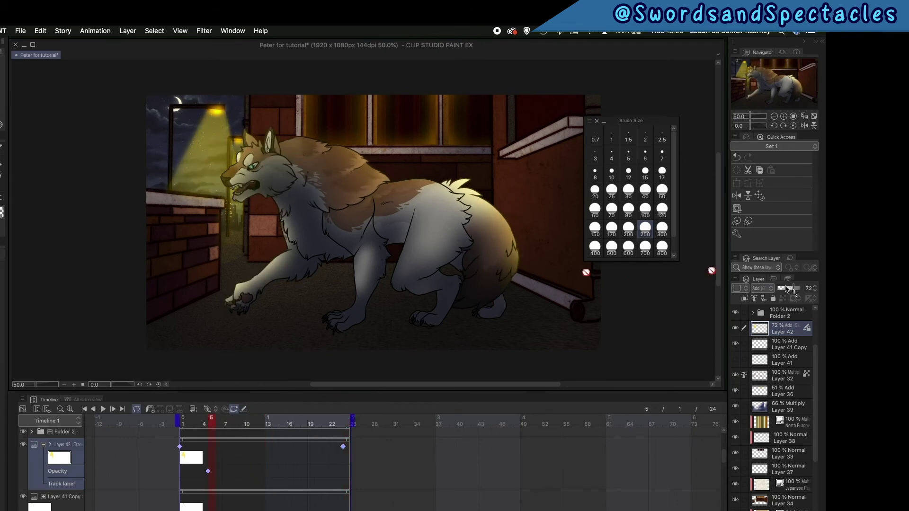
click(226, 423)
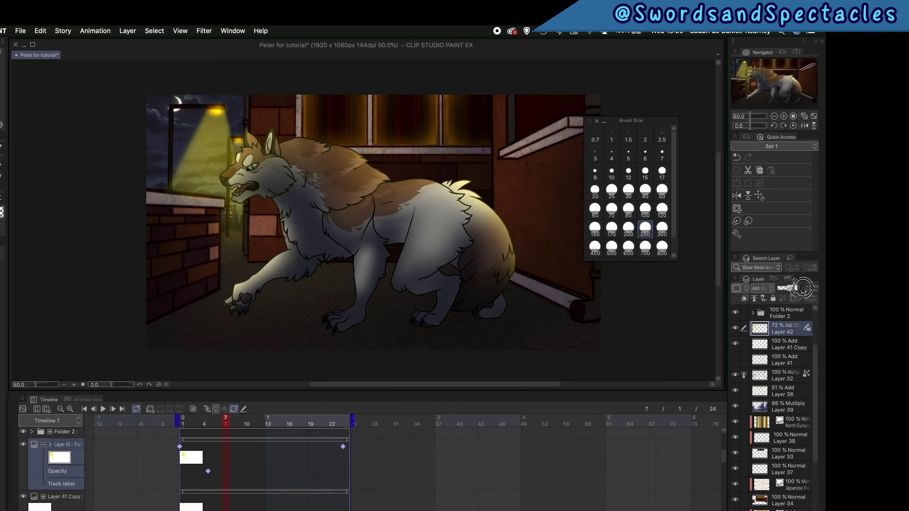
mouse_move(803, 288)
mouse_down()
mouse_move(780, 288)
mouse_move(798, 288)
mouse_up()
Key varying opacities for Layer 42 at frames 10, 11, 13 and 18, using 74% at frame 18.
click(246, 423)
click(254, 420)
click(268, 421)
click(304, 422)
click(331, 421)
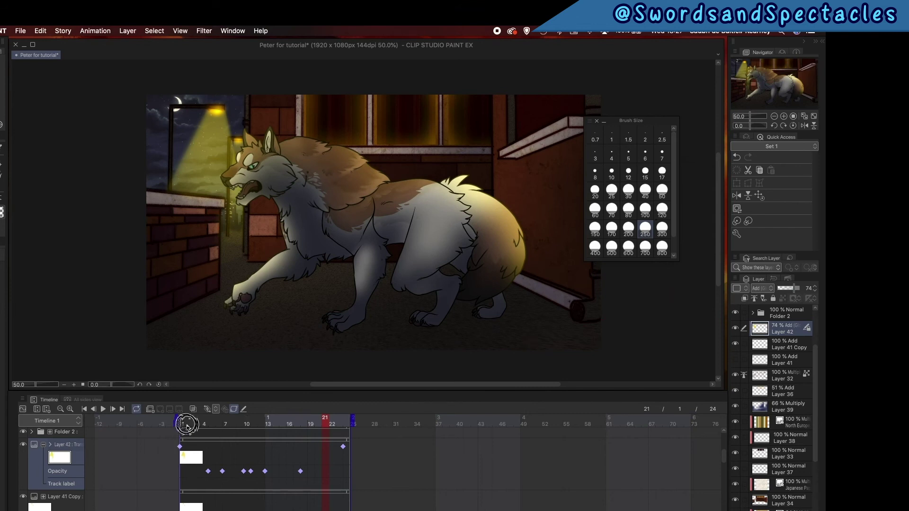
Key Layer 42's opacity at 100% on frame 1, then vary it at frames 20 and 21, using 83% at frame 21.
click(186, 425)
drag(795, 289, 798, 289)
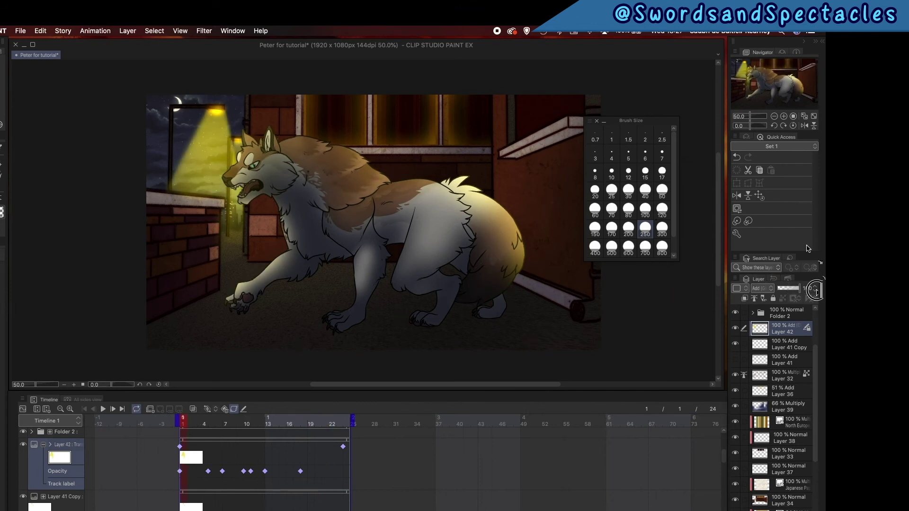
drag(197, 426, 317, 427)
click(317, 428)
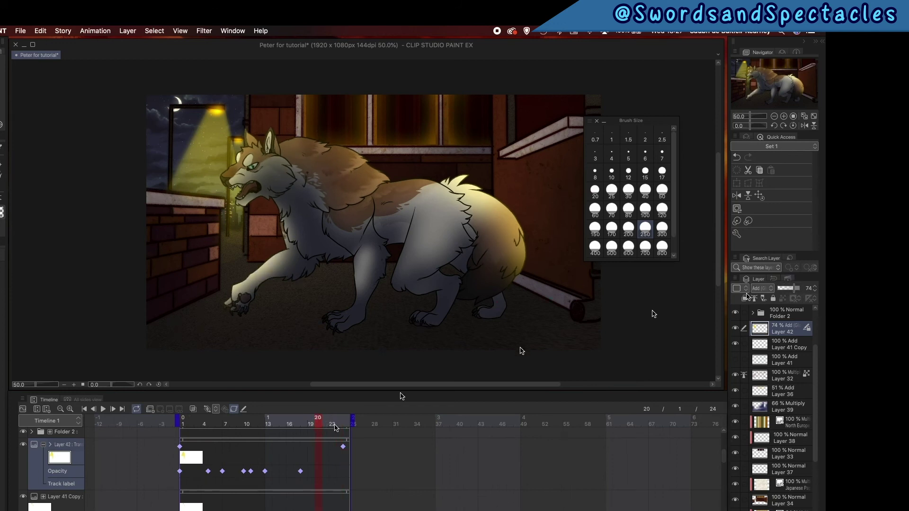
click(790, 289)
click(326, 425)
drag(794, 290, 798, 290)
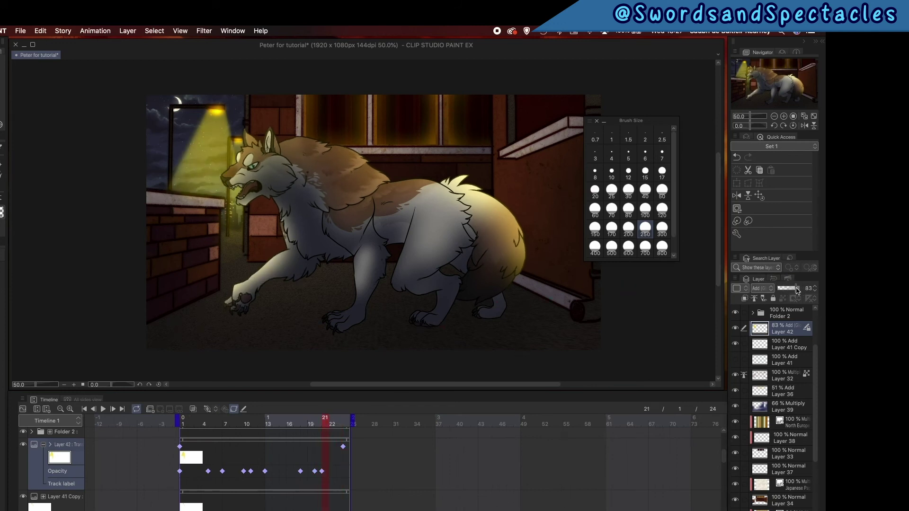
Key Layer 42's opacity at frames 23 and 24, using 100% at frame 24, and check the flicker in playback.
click(339, 423)
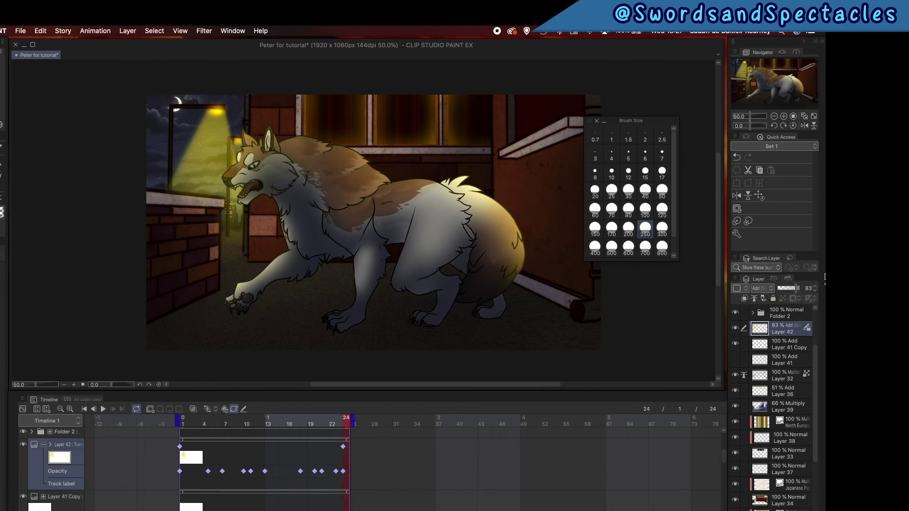
drag(797, 290, 811, 288)
click(103, 409)
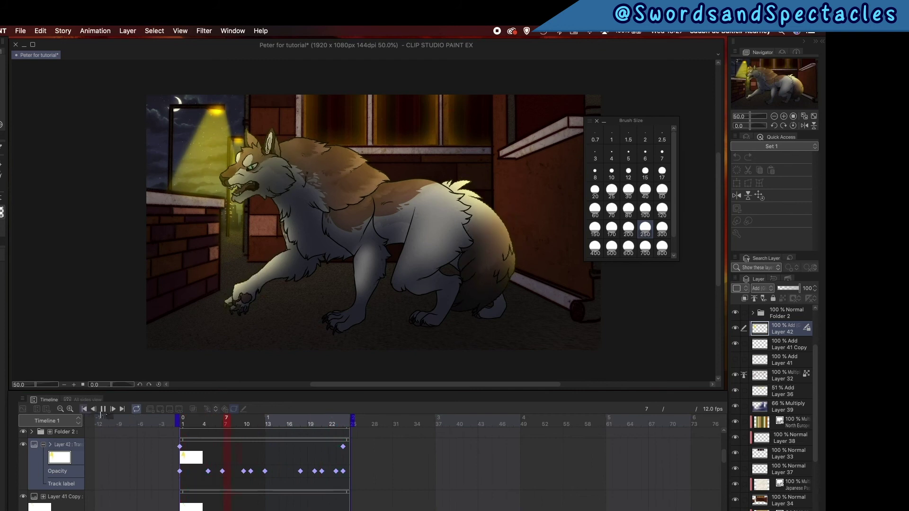
click(104, 409)
click(43, 445)
Enable keyframes on Layer 36 and add an opacity keyframe at frame 1.
click(787, 390)
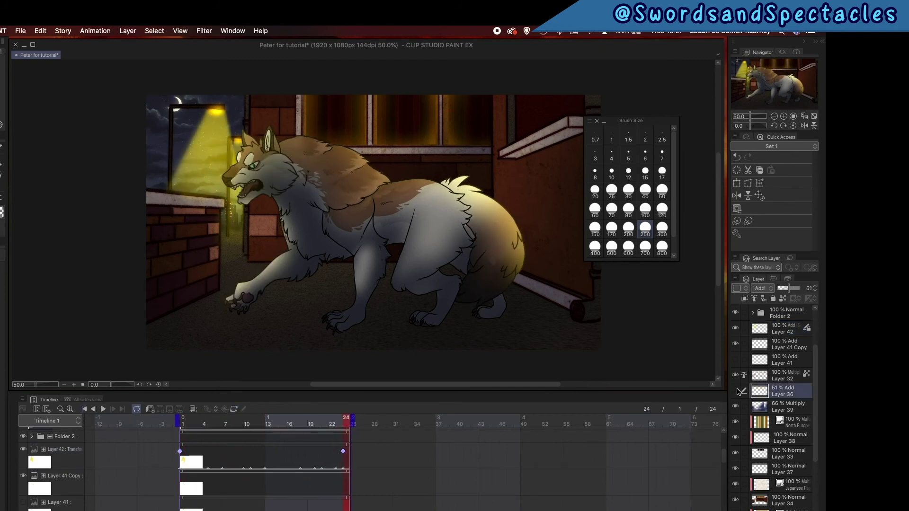
scroll(74, 467, down, 4)
click(43, 463)
click(183, 420)
click(234, 409)
click(207, 409)
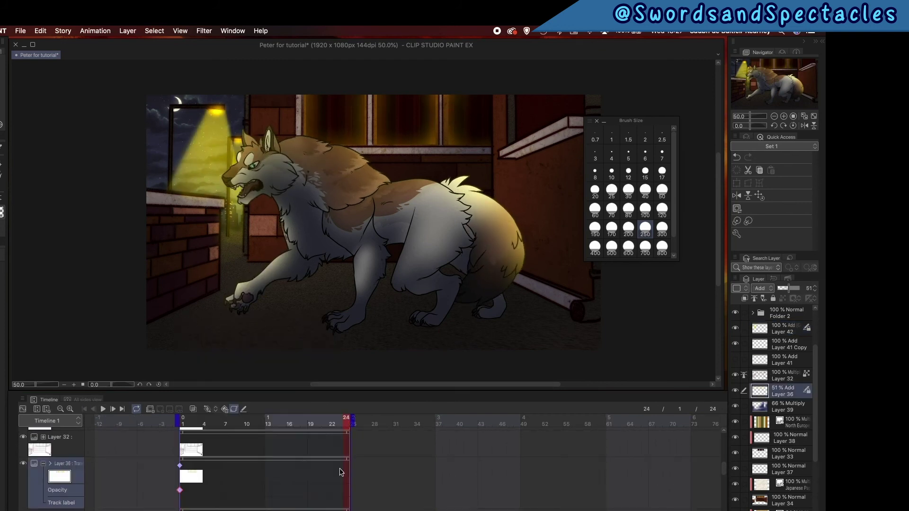
right_click(182, 478)
click(208, 341)
Key Layer 36's opacity at frame 13 and at the end of the loop, and play the light change.
click(354, 421)
click(112, 409)
click(272, 423)
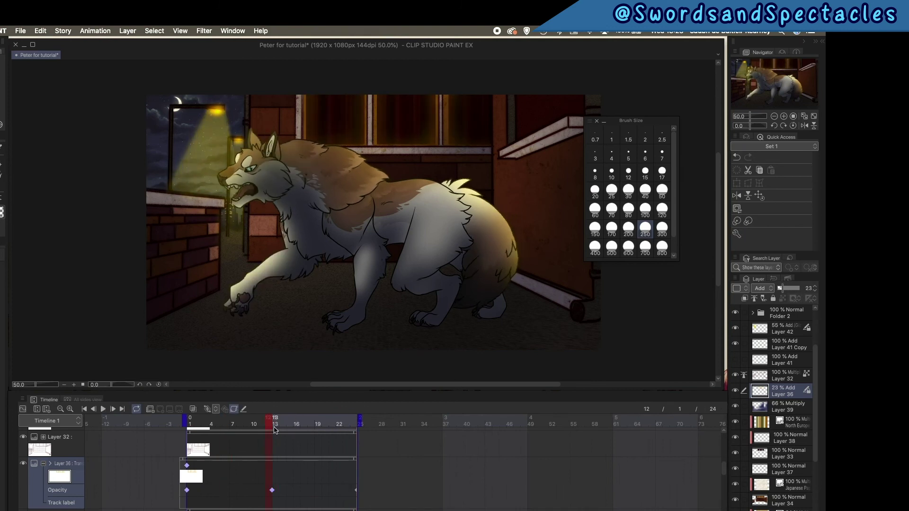
key(Return)
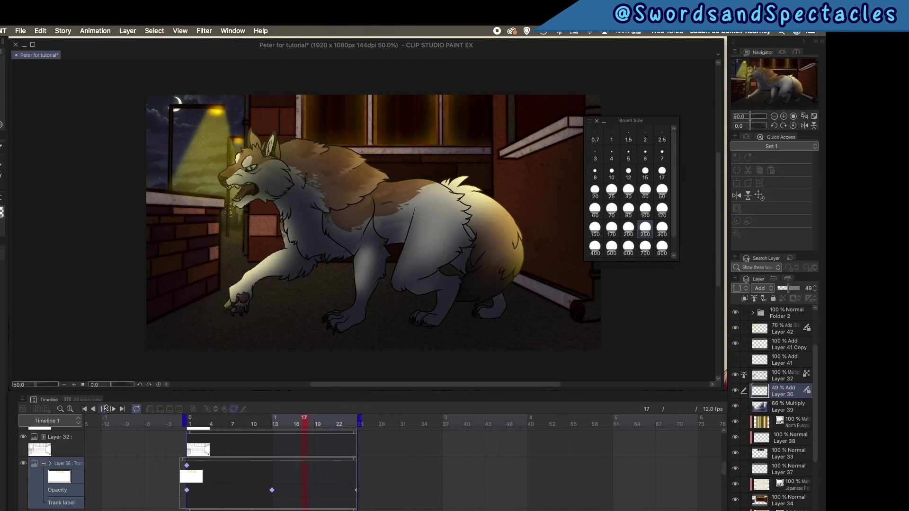
click(104, 409)
Refine Layer 44's yellow light over the wolf's mane, back and tail with a size 170 brush.
scroll(781, 379, up, 4)
click(789, 344)
click(612, 229)
drag(350, 182, 402, 198)
drag(492, 213, 508, 268)
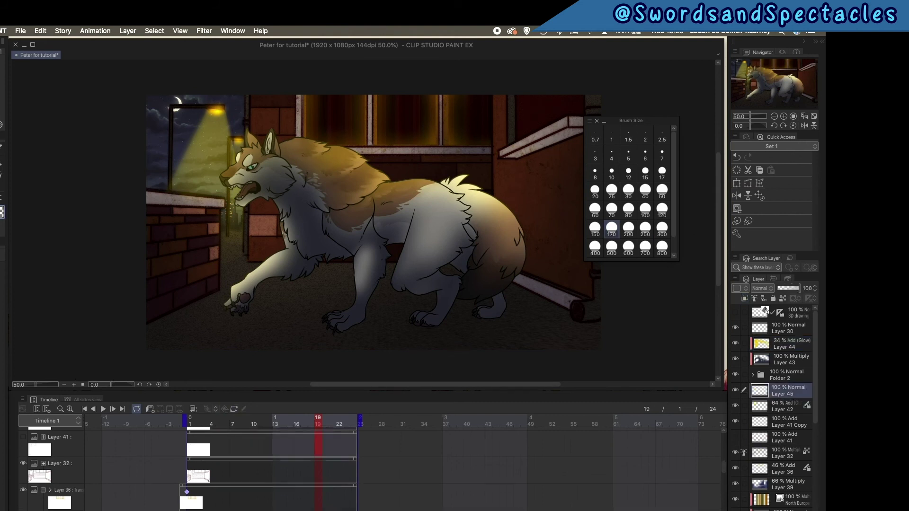
Paint a dark blue ground shadow beneath the wolf on Layer 45, set it to Multiply at 55% and check the playback.
mouse_move(511, 331)
mouse_down()
mouse_move(284, 325)
mouse_move(400, 298)
mouse_up()
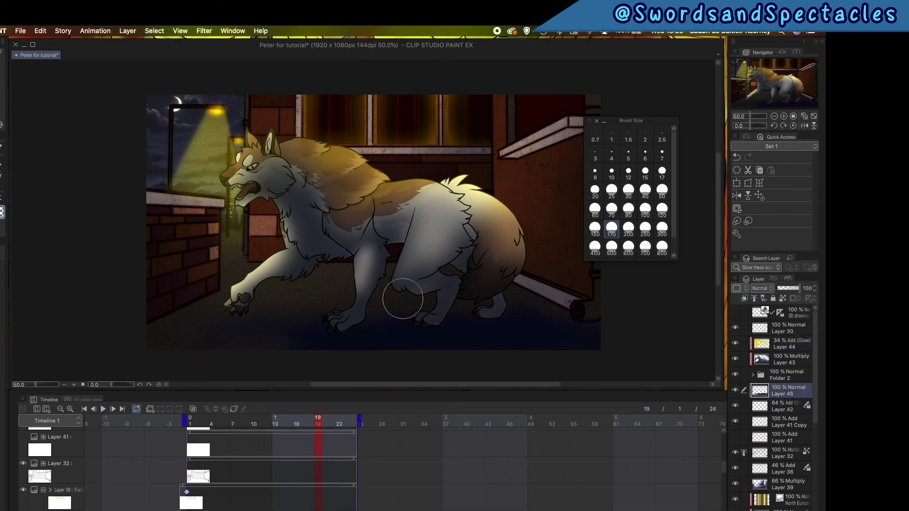
drag(782, 289, 790, 290)
click(103, 409)
click(104, 409)
Paint teal grass tufts along the base of the brick wall on new Layer 46, using brush sizes 25 and 17.
click(798, 313)
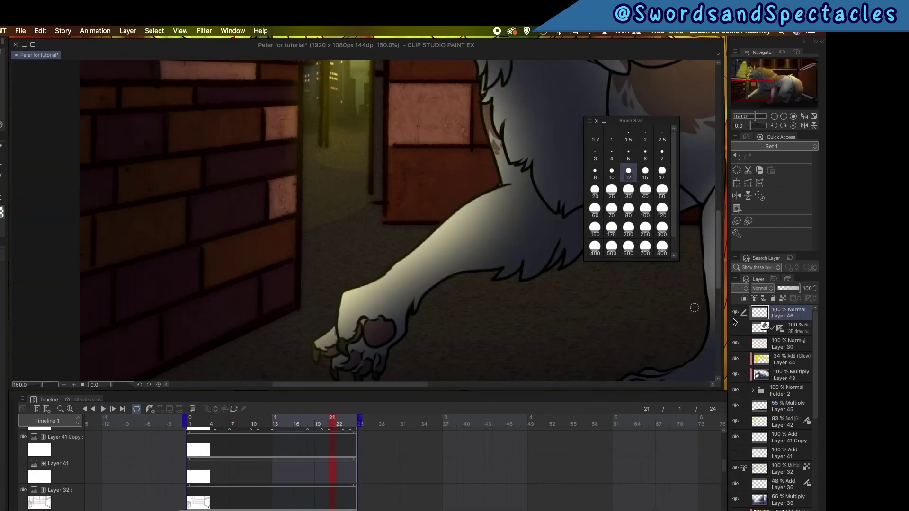
drag(265, 318, 421, 219)
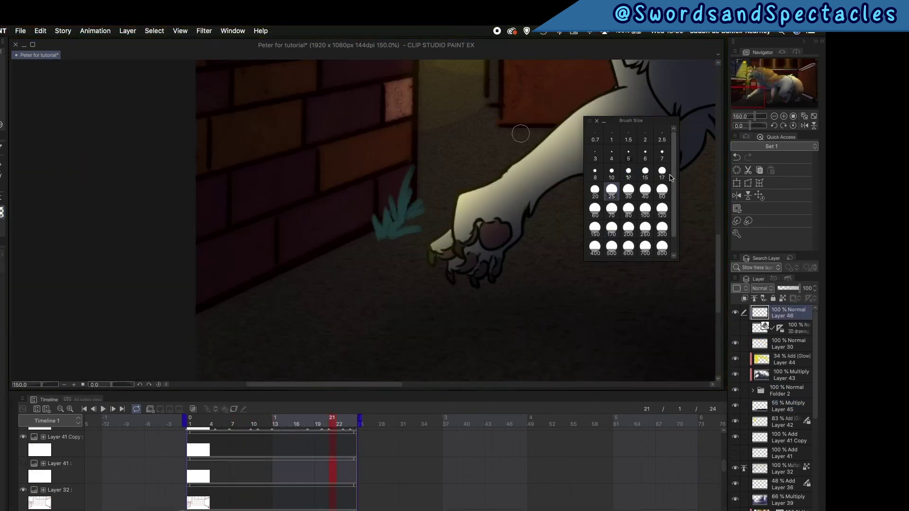
drag(503, 76, 416, 164)
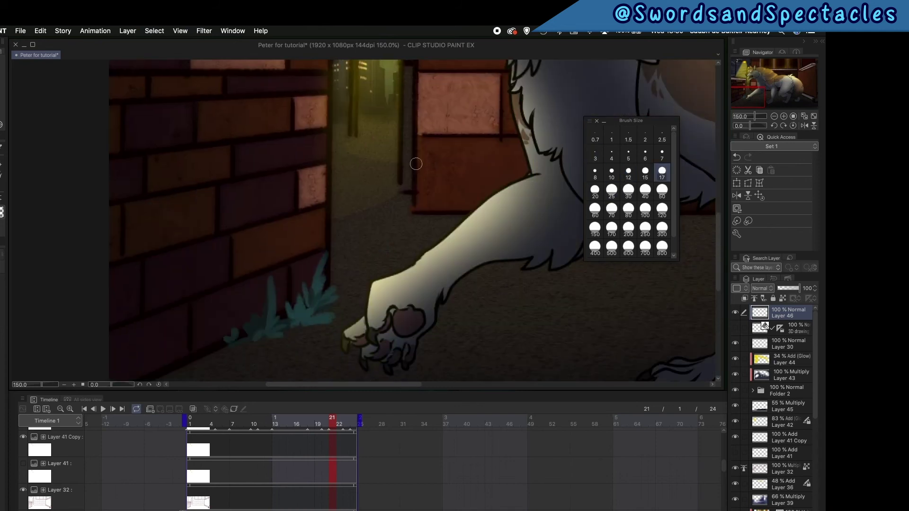
drag(426, 216, 404, 195)
mouse_move(588, 324)
mouse_down()
mouse_move(375, 229)
mouse_move(394, 149)
mouse_up()
drag(419, 227, 430, 187)
drag(464, 76, 312, 218)
drag(324, 244, 311, 225)
Paint more teal grass tufts across the alley ground and in the picture's lower right corner.
key(super+0)
drag(182, 296, 234, 261)
mouse_move(344, 279)
mouse_down()
mouse_move(341, 170)
mouse_move(270, 251)
mouse_up()
mouse_move(327, 313)
mouse_down()
mouse_move(232, 303)
mouse_move(303, 237)
mouse_up()
click(611, 191)
drag(758, 116, 750, 116)
Add clipped Layer 47 above the grass, paint highlights on it, set it to Color dodge at 57% and reselect Layer 46.
key(super+shift+n)
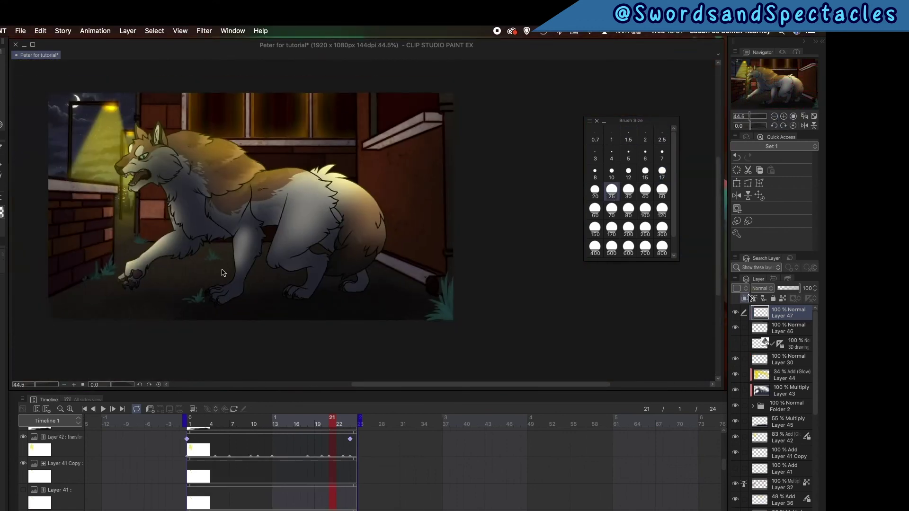
click(744, 298)
drag(223, 271, 244, 261)
click(611, 229)
click(762, 288)
click(769, 117)
drag(799, 288, 790, 288)
click(789, 328)
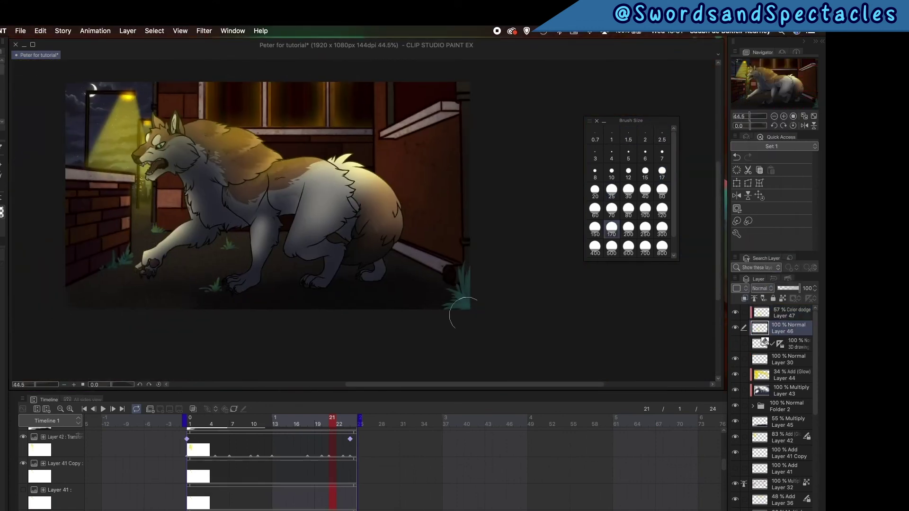
Add clipped Layer 48 above the grass, shade the tufts on it and set it to Multiply at 51%.
key(super+shift+n)
click(745, 298)
drag(218, 292, 284, 290)
click(762, 288)
click(772, 60)
drag(799, 288, 789, 288)
Add Layer 49 beneath grass Layer 46 and paint thin teal blades on the tuft by the wall corner with brush size 6.
click(789, 312)
key(super+shift+n)
drag(749, 116, 756, 117)
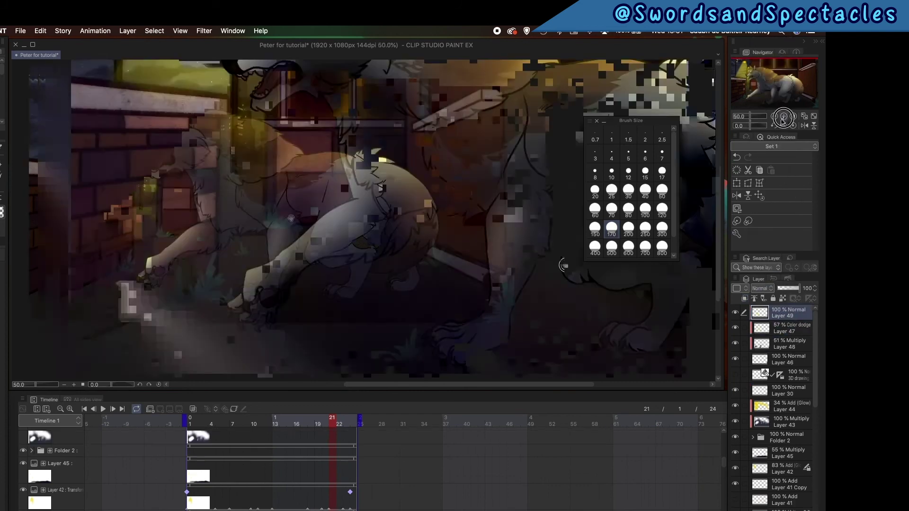
drag(788, 313, 788, 366)
click(628, 154)
click(774, 117)
click(783, 116)
click(645, 154)
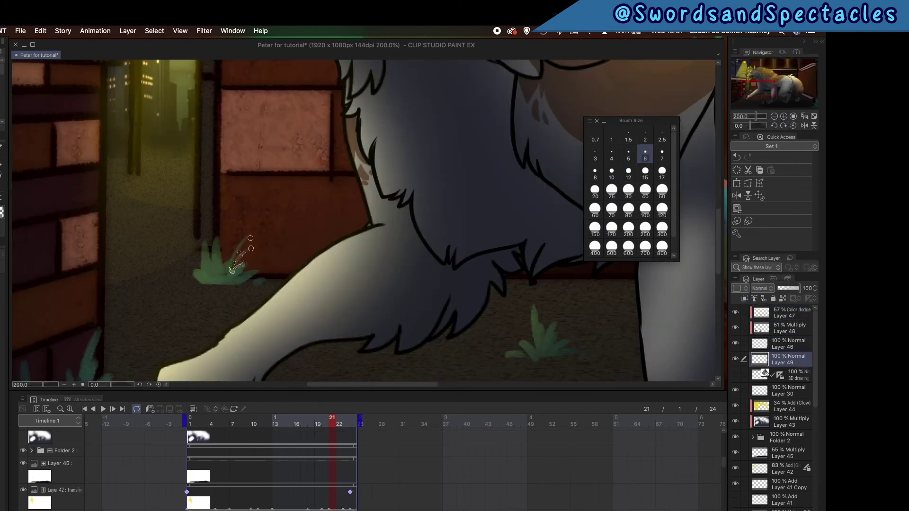
mouse_move(225, 270)
mouse_down()
mouse_move(211, 199)
mouse_move(221, 236)
mouse_up()
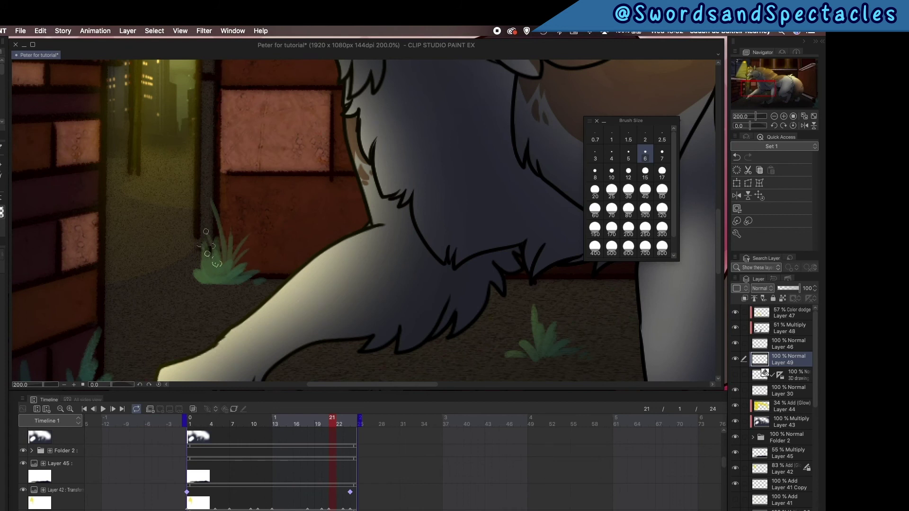
scroll(252, 268, down, 5)
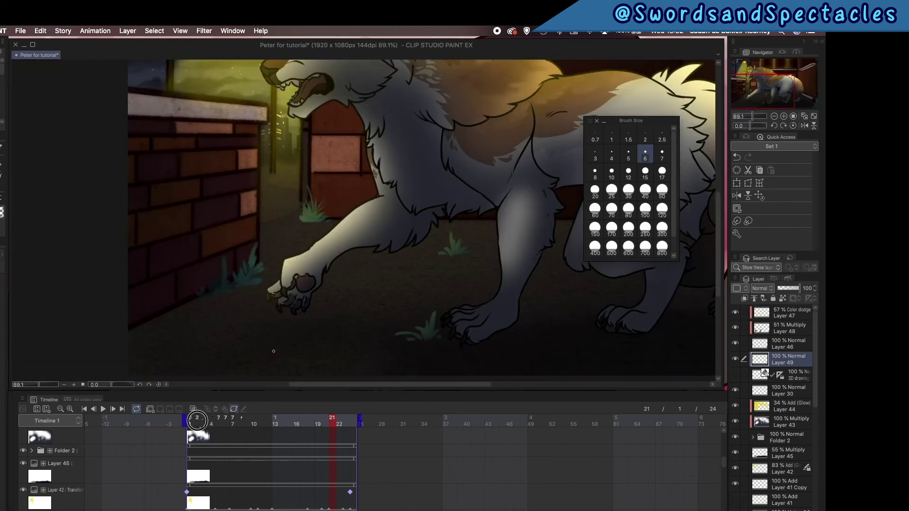
Enable keyframes on Layer 49, key its transform at frame 1 and put the pivot at the base of the tuft.
click(191, 421)
scroll(148, 505, up, 5)
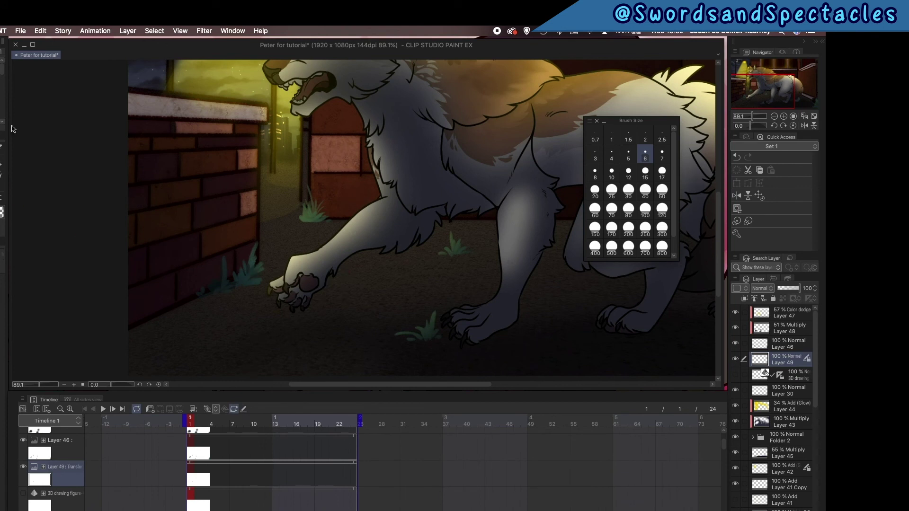
key(ctrl+t)
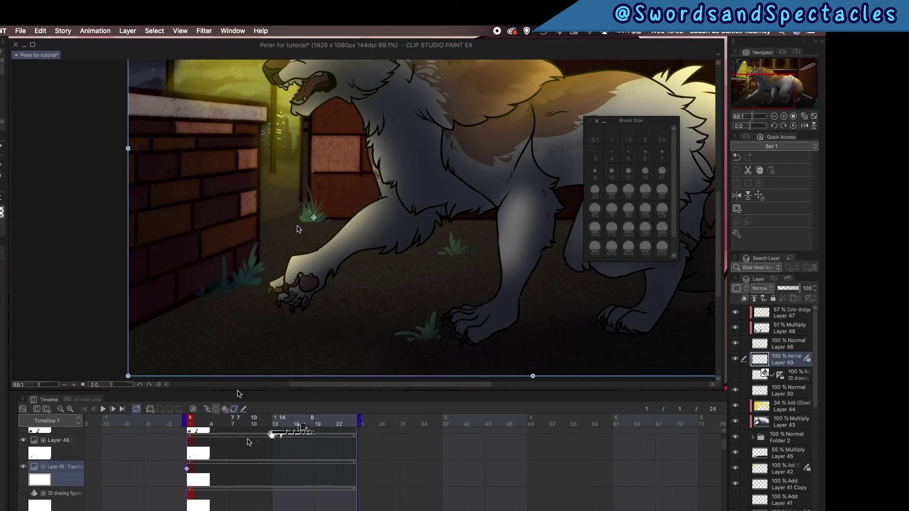
click(326, 421)
click(404, 422)
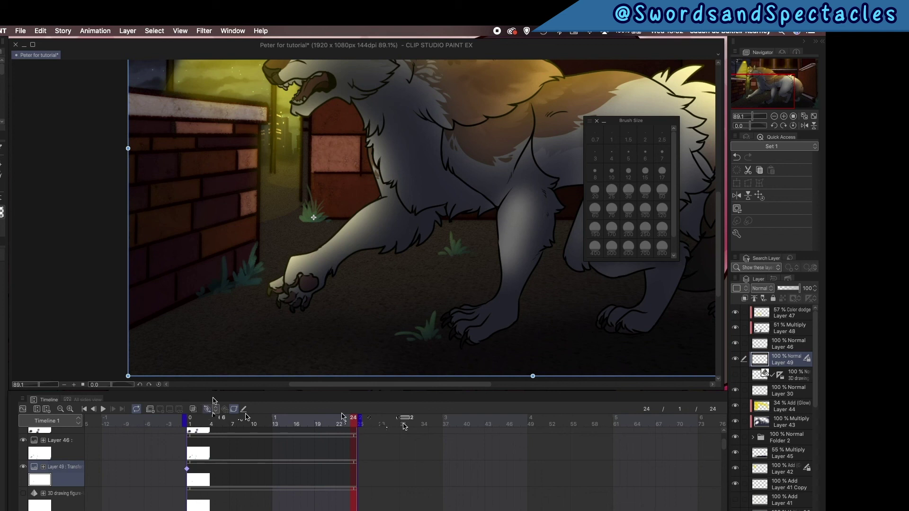
Rotate Layer 49's grass blades clockwise on frame 13 between keyframes at frames 1 and 24, and play back the sway.
click(275, 421)
drag(417, 232, 350, 417)
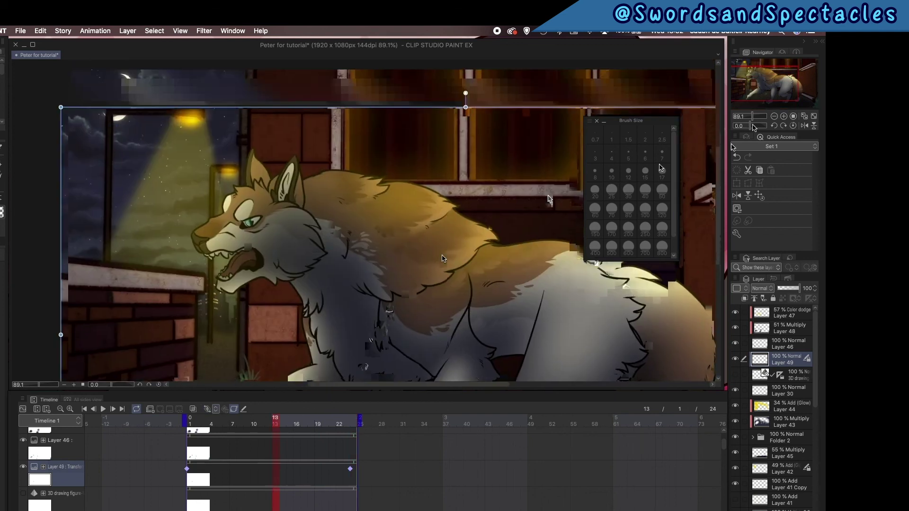
click(774, 116)
drag(441, 121, 412, 101)
click(197, 421)
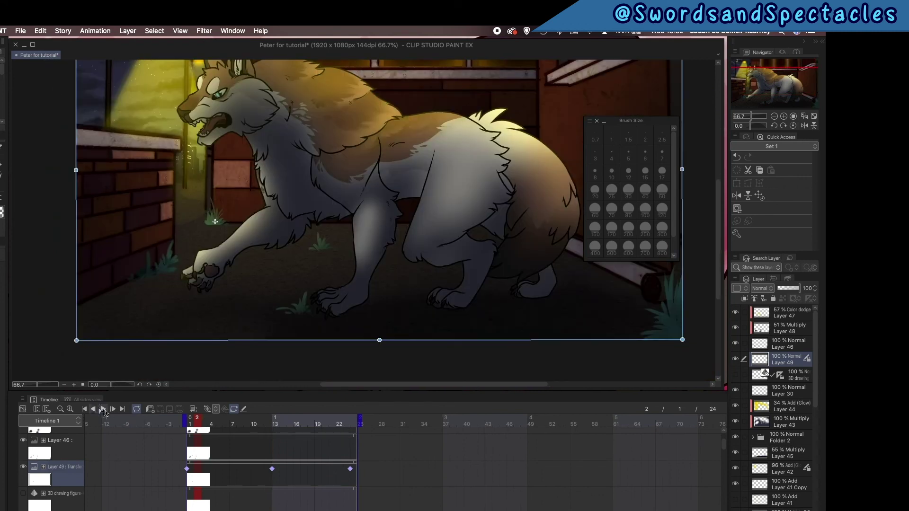
click(103, 410)
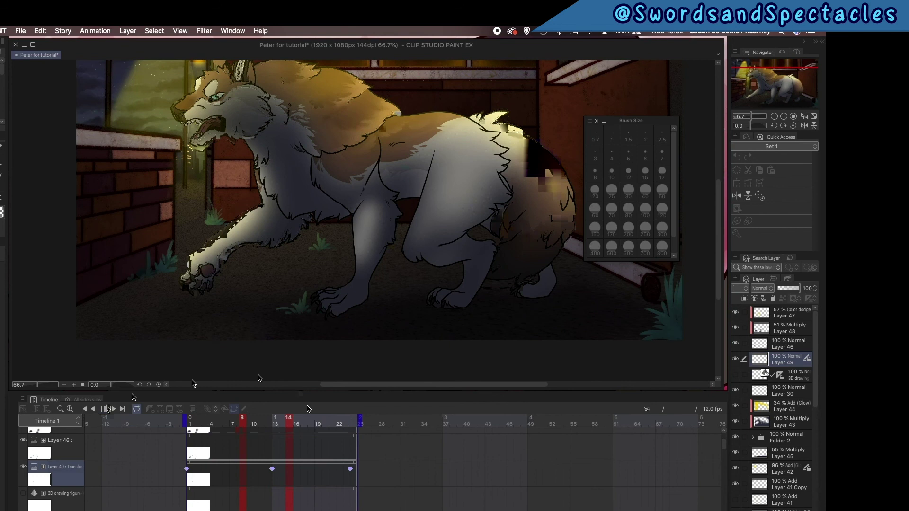
click(275, 420)
click(276, 421)
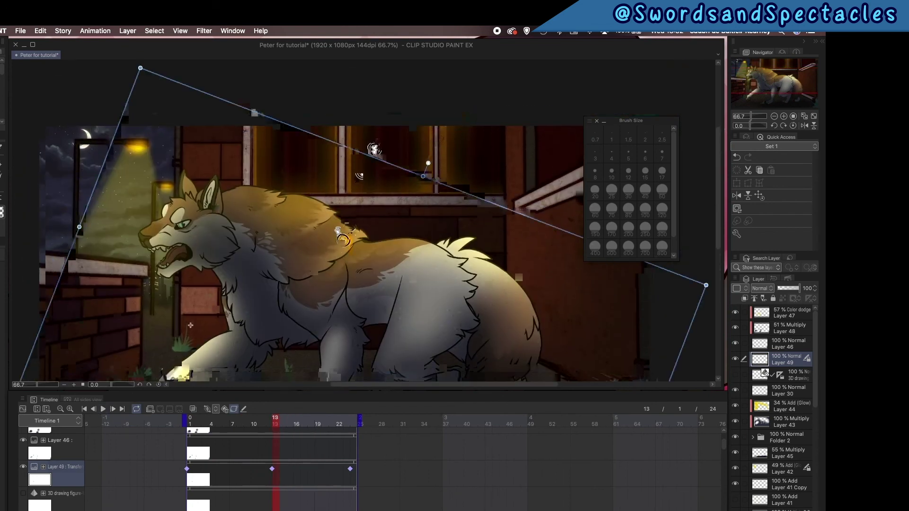
Add Layer 50 above Layer 49 and paint thin grass blades on the tuft at the base of the low brick wall.
key(ctrl+shift+n)
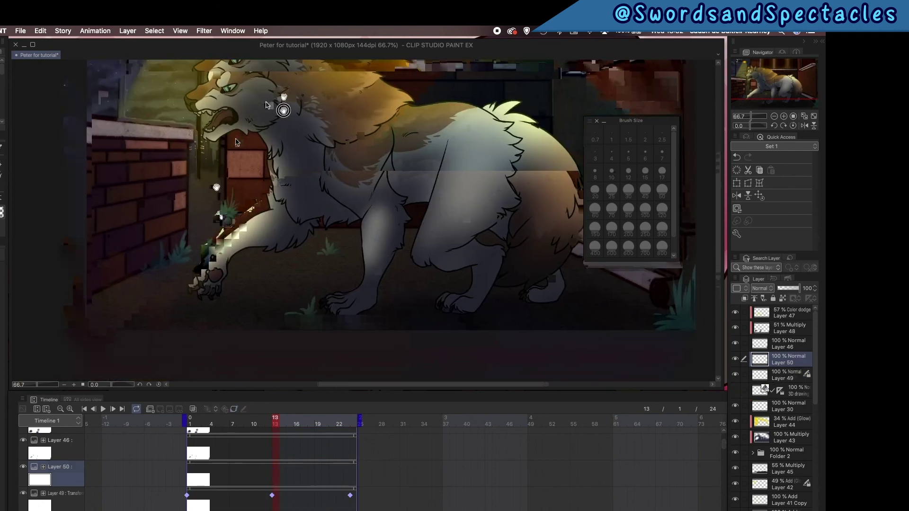
key(p)
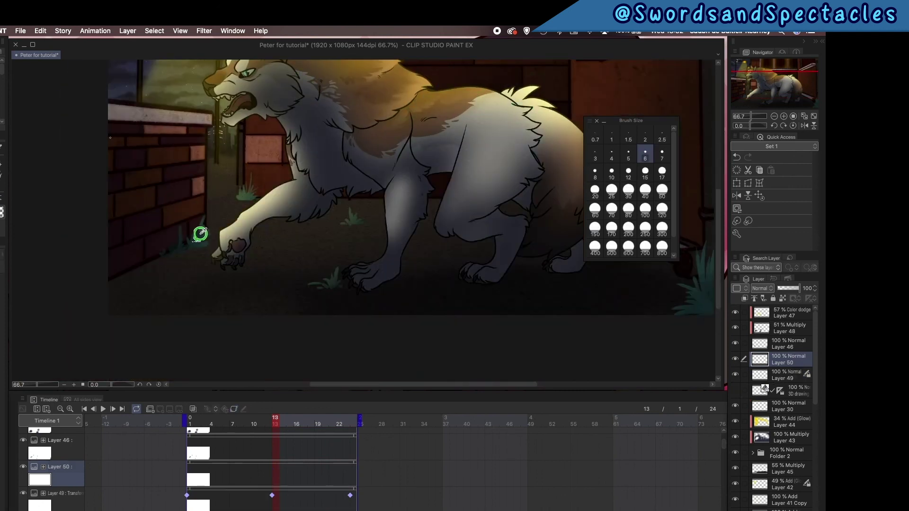
key(super+plus)
key(super+plus)
drag(239, 184, 314, 300)
Keyframe Layer 50's sway at frames 1, 18 and 24 about the tuft's base, and move Layer 49's middle keyframe to frame 9.
click(191, 424)
click(235, 409)
key(super+minus)
key(super+minus)
key(super+minus)
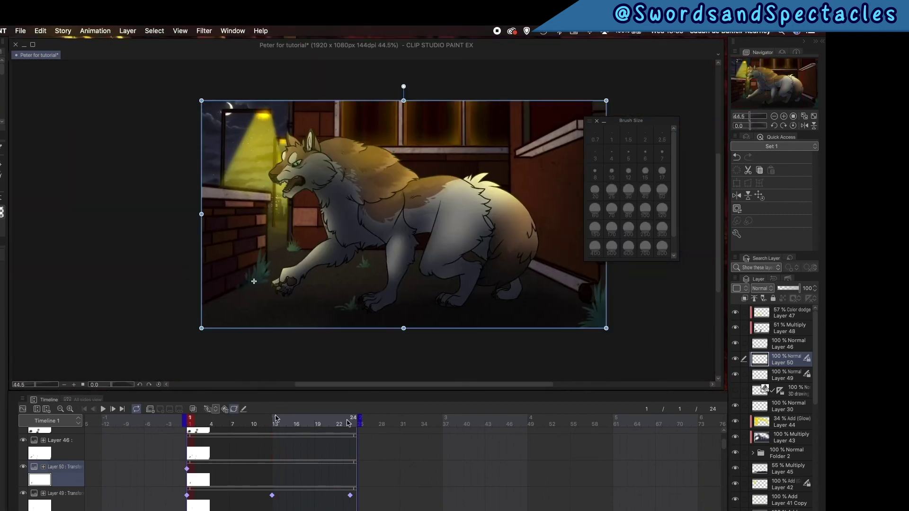
click(311, 421)
drag(404, 87, 394, 82)
mouse_move(311, 422)
mouse_down()
mouse_move(189, 424)
mouse_move(355, 423)
mouse_up()
drag(272, 496, 244, 495)
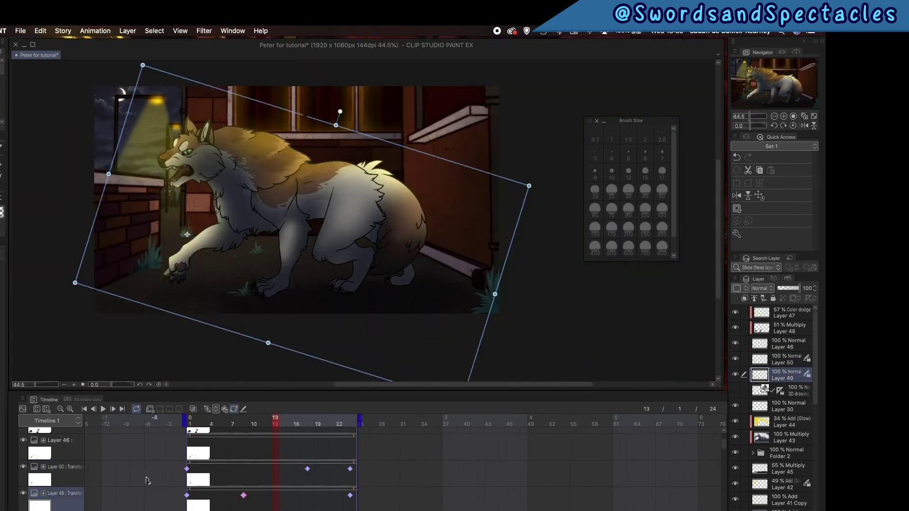
Add Layer 51 below Layer 49 and paint thin grass blades in the picture's lower right corner.
click(781, 391)
key(super+shift+n)
key(b)
drag(483, 290, 477, 261)
mouse_move(492, 284)
mouse_down()
mouse_move(384, 252)
mouse_move(400, 261)
mouse_up()
drag(384, 284, 385, 208)
Enable keyframes on Layer 51, place its pivot at the picture's lower right corner and key frames 1 and 24.
click(190, 424)
click(235, 409)
drag(210, 179, 416, 294)
click(353, 422)
click(207, 409)
drag(453, 157, 485, 228)
Rotate Layer 51's corner grass slightly about its pivot to make it sway, and play back the animation.
click(275, 422)
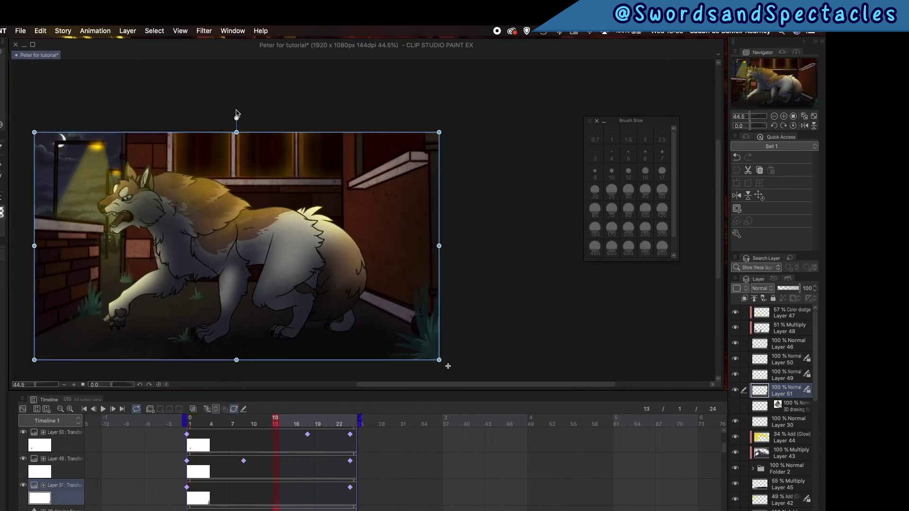
drag(237, 119, 227, 127)
drag(275, 422, 113, 480)
click(190, 423)
scroll(108, 473, up, 1)
drag(236, 118, 251, 101)
click(274, 423)
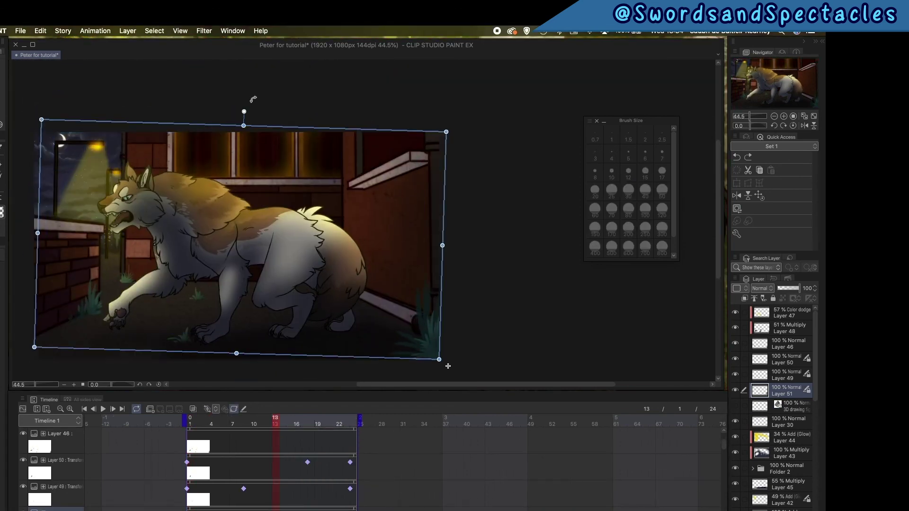
click(102, 409)
click(103, 409)
click(190, 423)
Add Layer 52 on top, paint broad warm light with brush sizes 700 and 500, and set it to Screen at reduced opacity.
click(791, 313)
key(super+shift+n)
key(b)
click(644, 248)
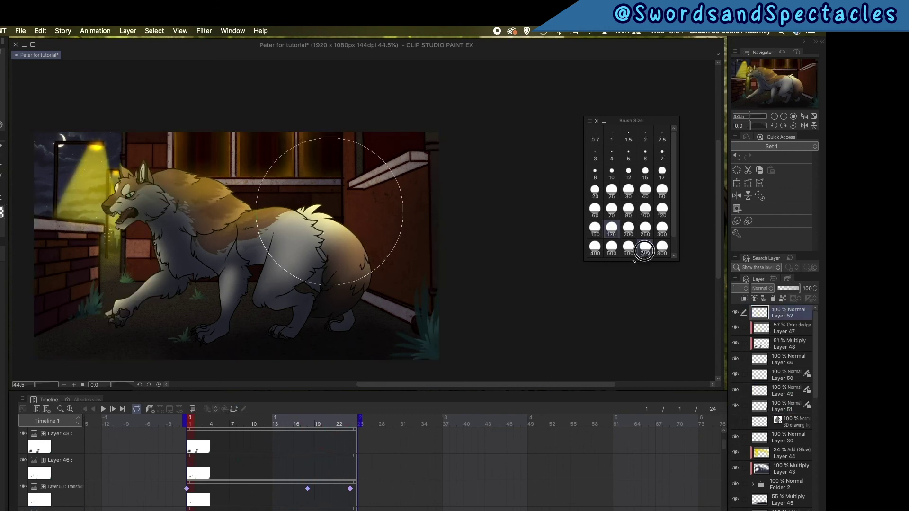
drag(372, 215, 416, 159)
drag(438, 238, 435, 297)
click(611, 248)
drag(402, 190, 156, 203)
click(762, 288)
click(765, 195)
mouse_move(799, 289)
mouse_down()
mouse_move(779, 288)
mouse_move(788, 288)
mouse_up()
Keyframe Layer 52's opacity at frames 2, 12, 17 and 24 so the light flickers, and check the playback.
scroll(324, 464, up, 3)
click(43, 434)
click(353, 420)
click(234, 409)
click(815, 290)
click(269, 421)
click(304, 421)
click(103, 409)
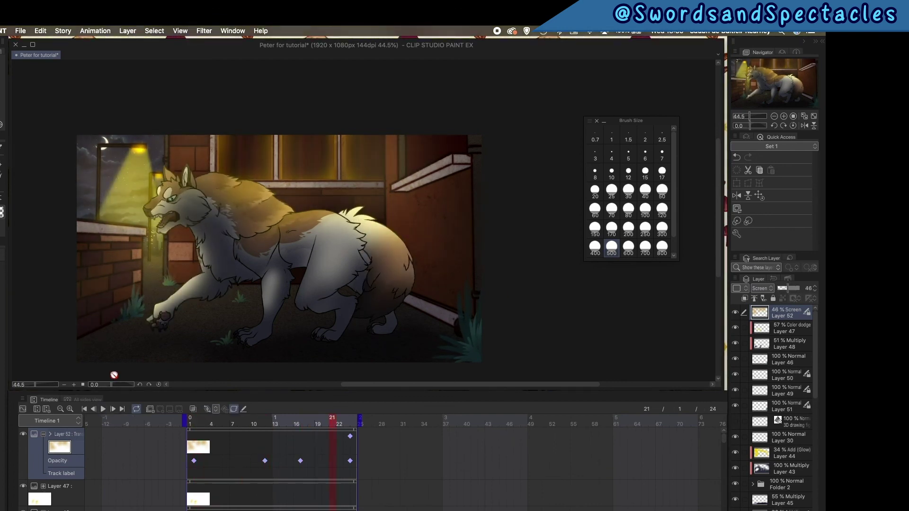
drag(112, 373, 157, 350)
click(103, 409)
click(93, 409)
Paint purple over the picture's lower right on new Layer 53 with brush size 700, and place it unclipped below Layer 52.
click(790, 453)
click(790, 468)
key(super+shift+n)
click(445, 77)
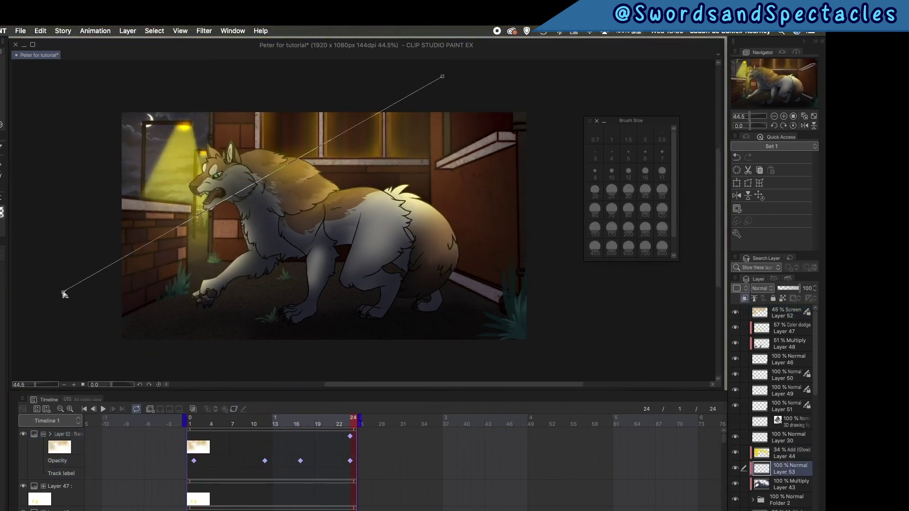
click(62, 294)
click(644, 249)
drag(426, 307, 293, 213)
drag(790, 468, 788, 320)
click(745, 299)
click(241, 354)
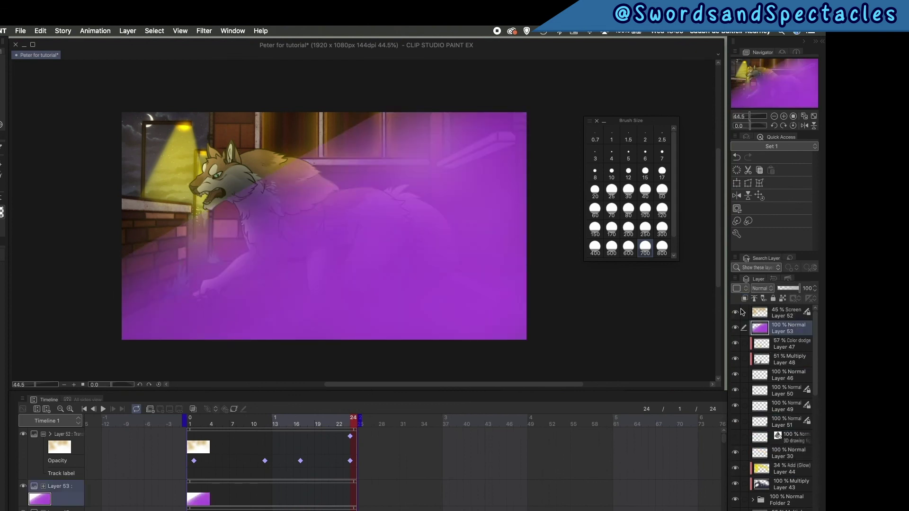
Refine the purple shading around the wolf and the lit wall, and set Layer 53 to Multiply at 47%.
mouse_move(340, 133)
mouse_down()
mouse_move(240, 167)
mouse_move(180, 241)
mouse_up()
click(762, 288)
click(763, 312)
drag(350, 237, 478, 218)
drag(218, 268, 183, 282)
drag(799, 288, 788, 288)
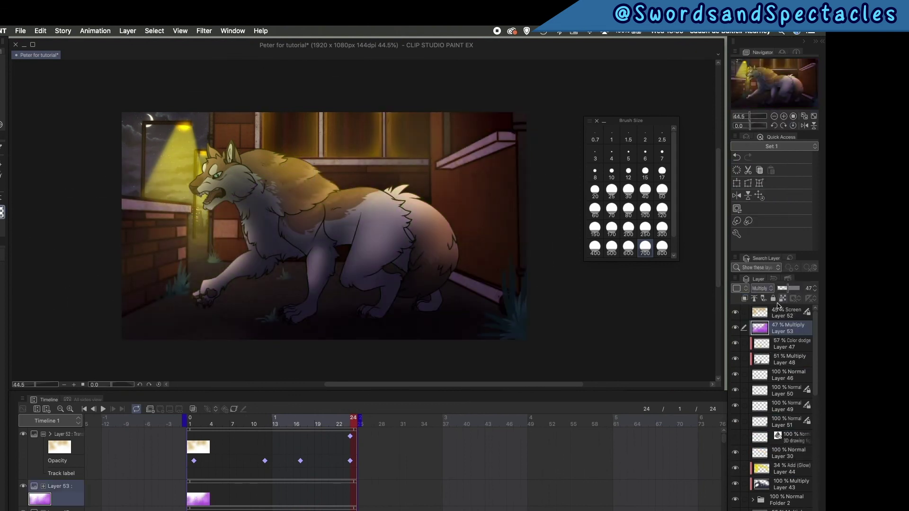
Add a gradient map correction layer above Layer 52 and load the Effect gradient set.
click(786, 313)
click(102, 30)
mouse_move(128, 30)
mouse_move(152, 69)
click(265, 142)
click(592, 195)
click(588, 245)
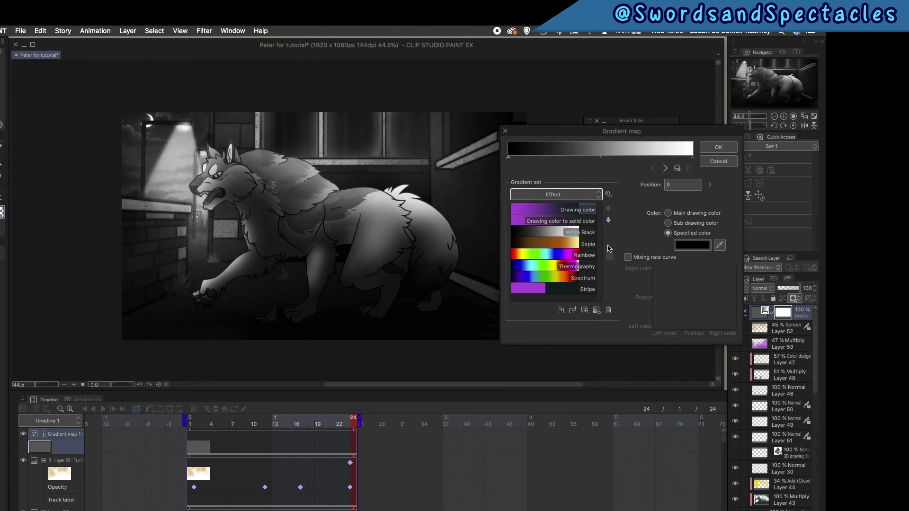
Apply the Sunset (purple) gradient from the Sky set to the gradient map, with its dark purple node at position 33.
click(591, 195)
click(587, 208)
double_click(563, 255)
double_click(564, 299)
mouse_move(564, 158)
mouse_down()
mouse_move(522, 159)
mouse_move(580, 159)
mouse_up()
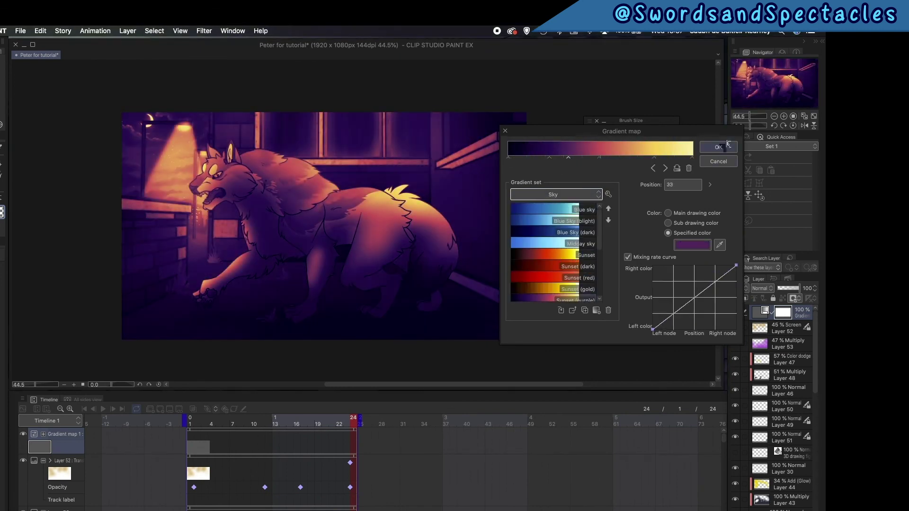
click(718, 147)
Set the gradient map layer to Overlay at 19% opacity and raise Layer 53's opacity to 60%.
click(762, 288)
click(764, 427)
drag(799, 289, 781, 289)
click(191, 421)
click(786, 343)
click(787, 500)
click(800, 313)
click(786, 344)
drag(784, 288, 790, 290)
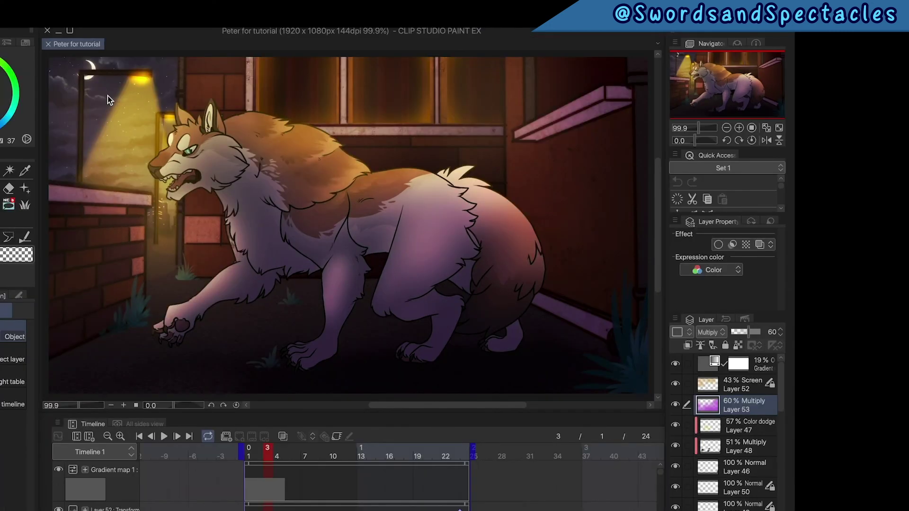
Set the timeline's frame rate to 12 with the option to change the total number of frames off.
click(124, 18)
mouse_move(154, 142)
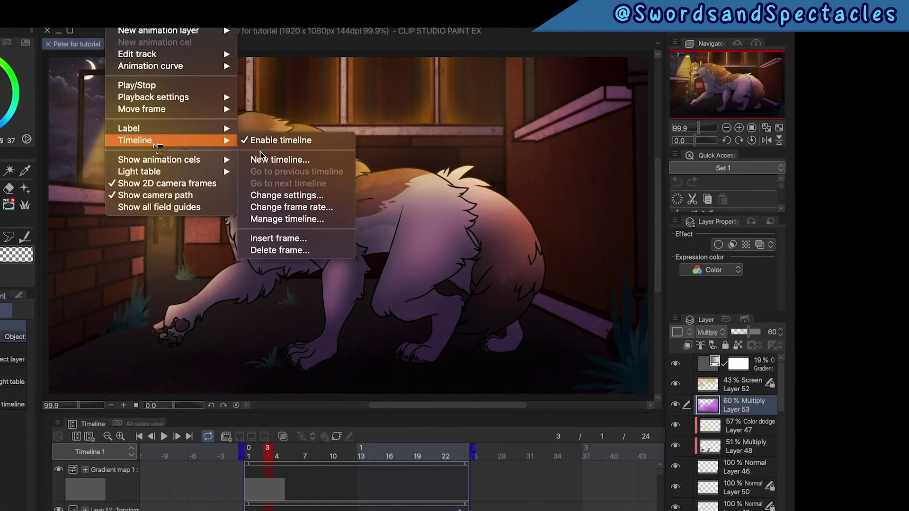
click(305, 208)
mouse_move(672, 340)
mouse_down()
mouse_move(404, 213)
mouse_move(413, 199)
mouse_up()
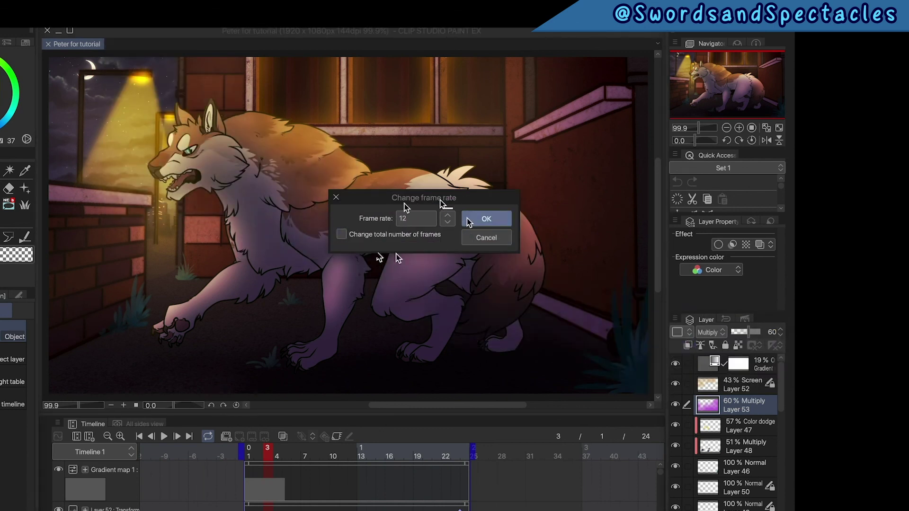
key(Return)
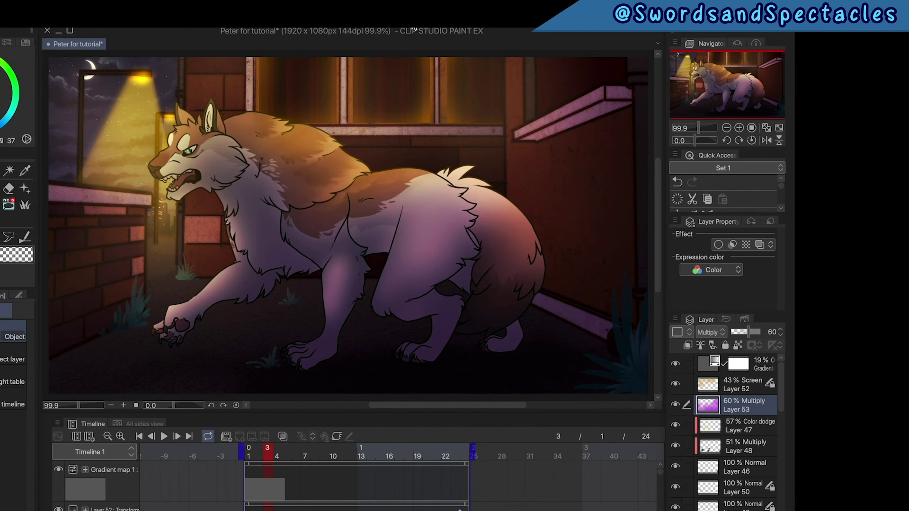
click(1, 485)
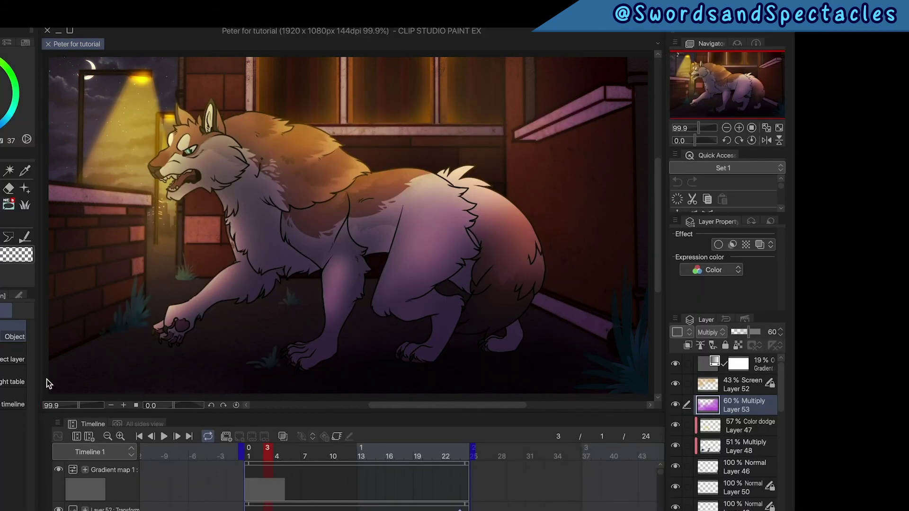
Start exporting the animation as a QuickTime movie named Peter Animation in the CSP Tutorial folder.
click(30, 19)
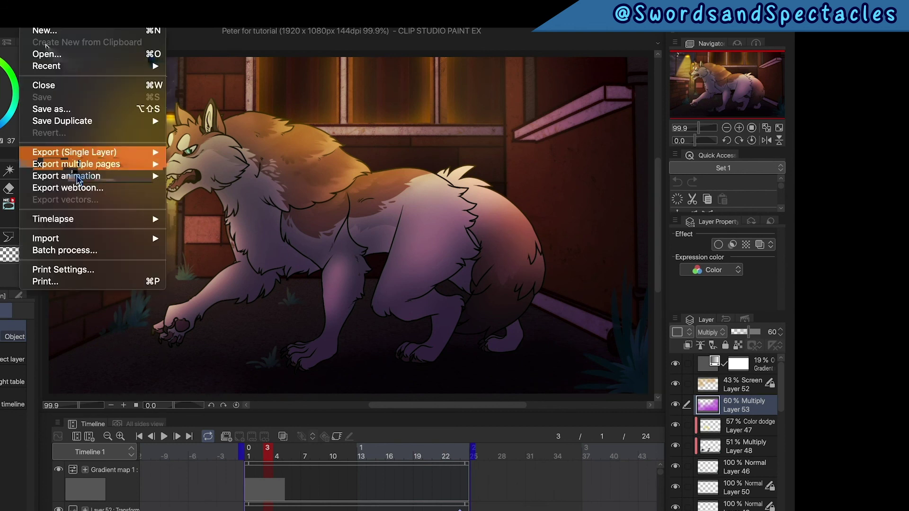
mouse_move(84, 177)
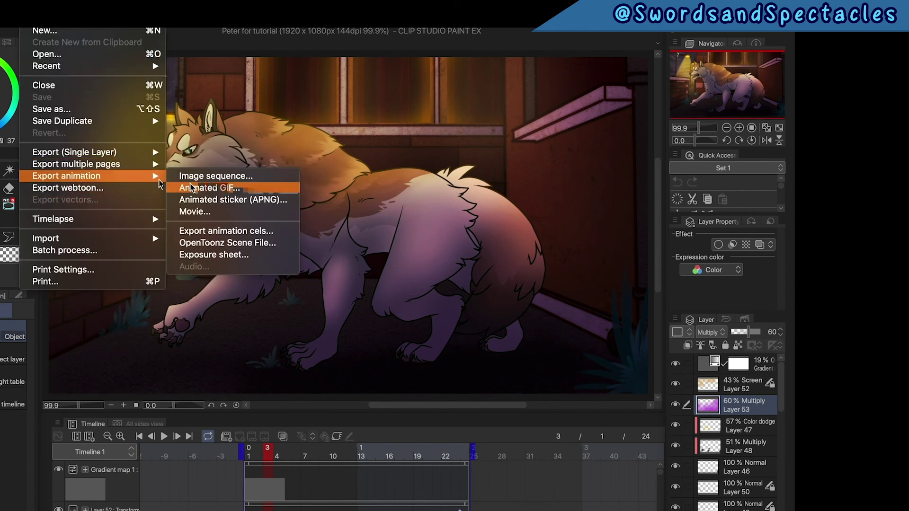
click(216, 216)
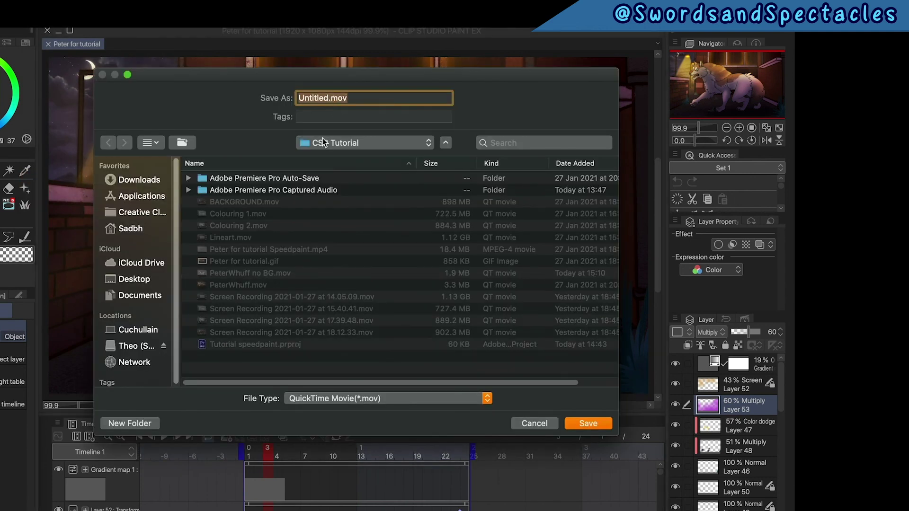
click(331, 98)
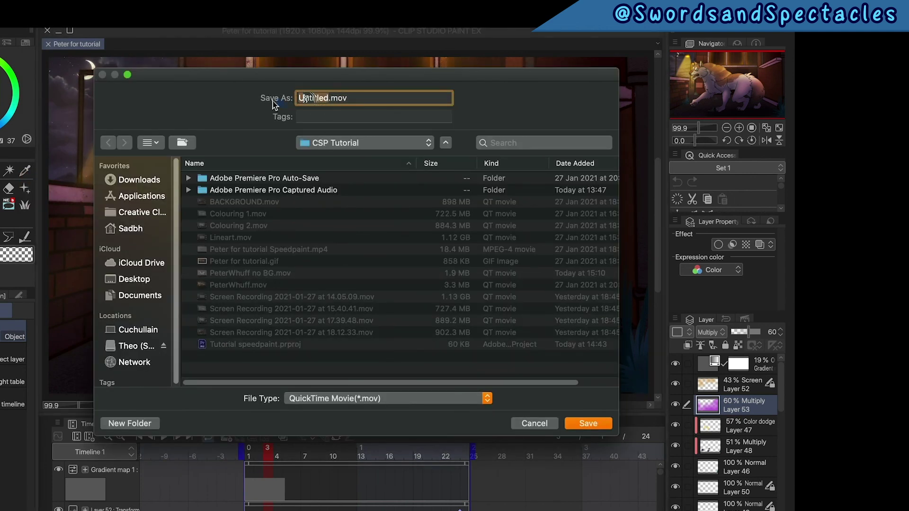
text(OR)
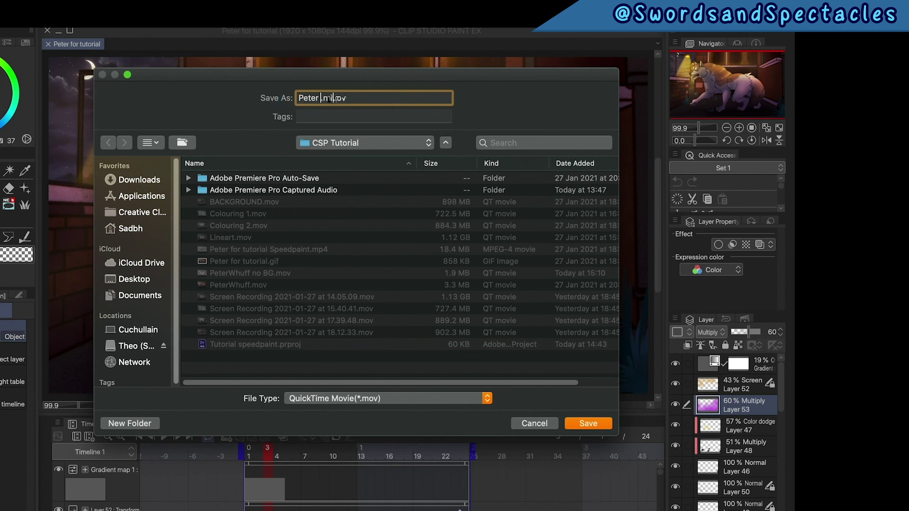
text(Peter Animation)
key(Return)
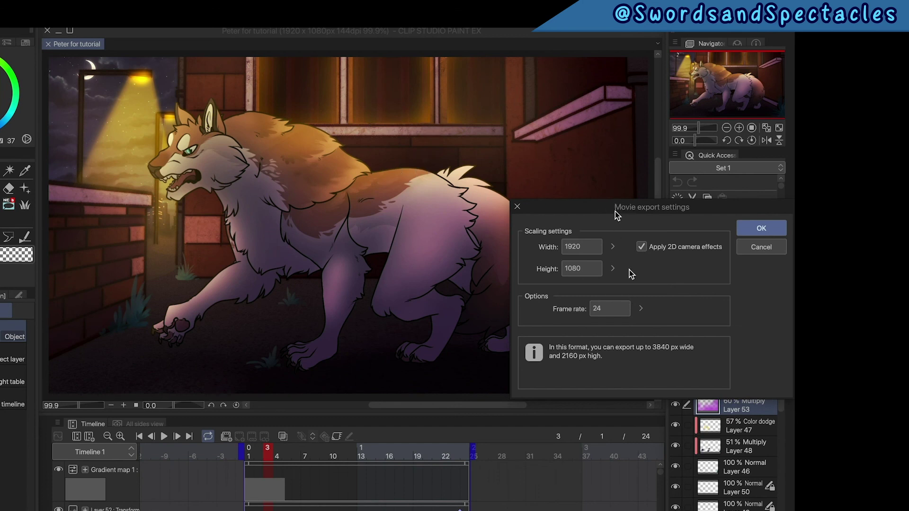
Lower the frame rate in the movie export settings and run the export at 1920 x 1080.
drag(615, 211, 489, 182)
click(489, 280)
click(516, 281)
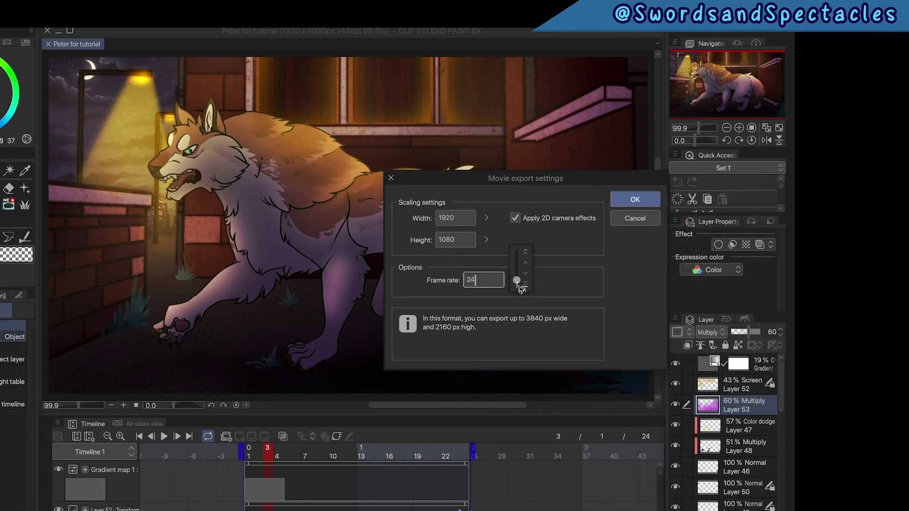
click(527, 283)
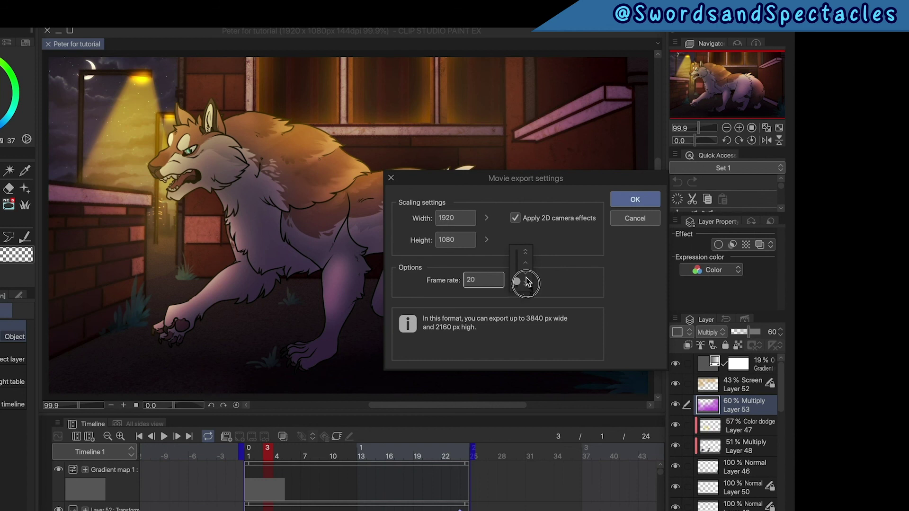
click(526, 275)
click(525, 274)
click(632, 198)
Start exporting the animation as an animated GIF named Peter for tutorial.gif in the CSP Tutorial folder.
click(29, 18)
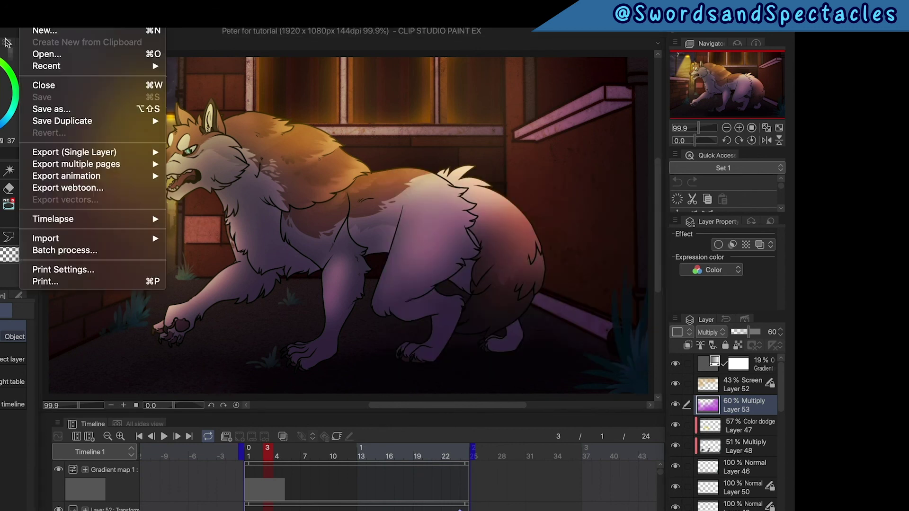
mouse_move(87, 179)
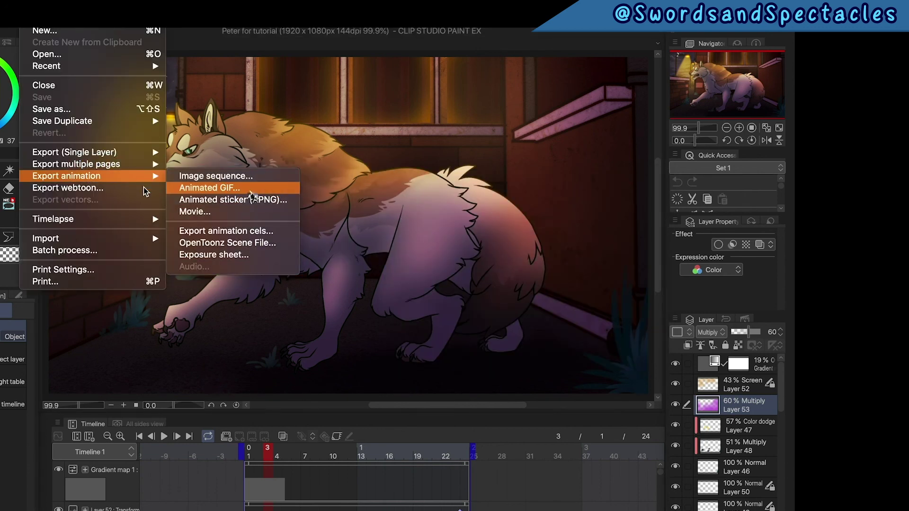
click(248, 190)
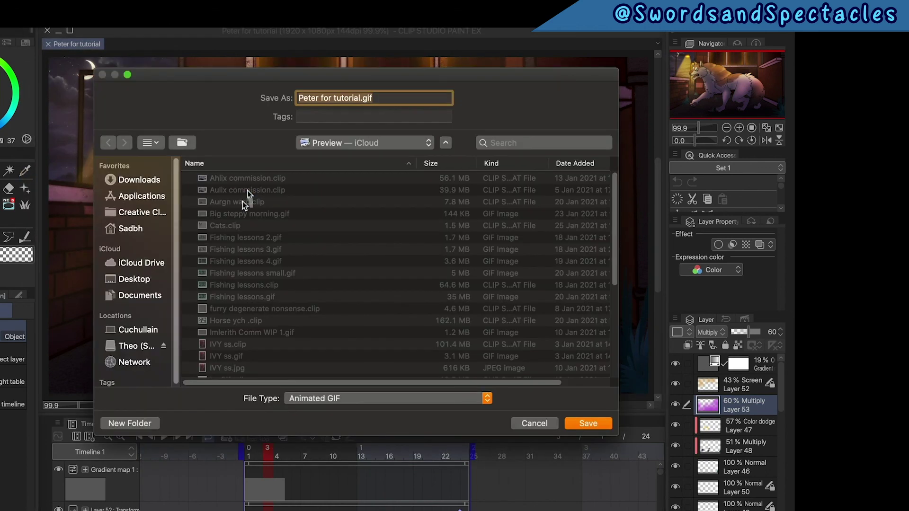
click(330, 142)
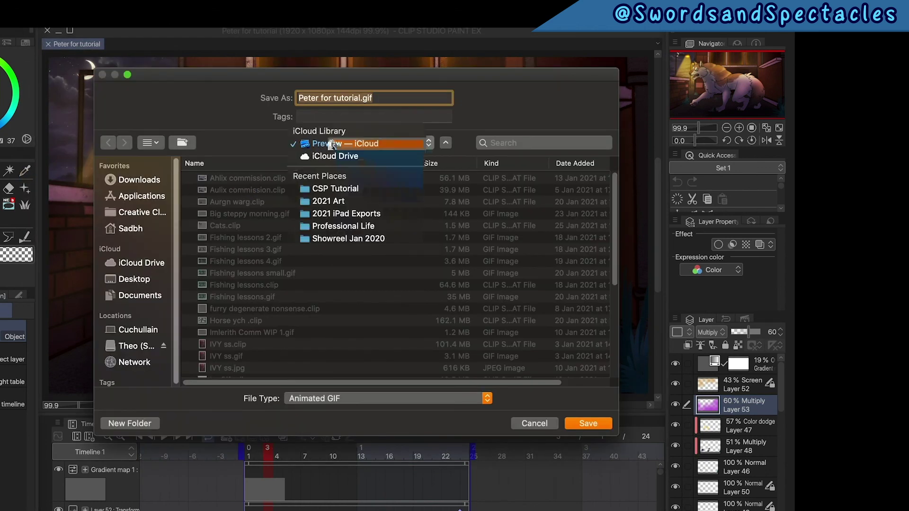
click(339, 190)
click(578, 422)
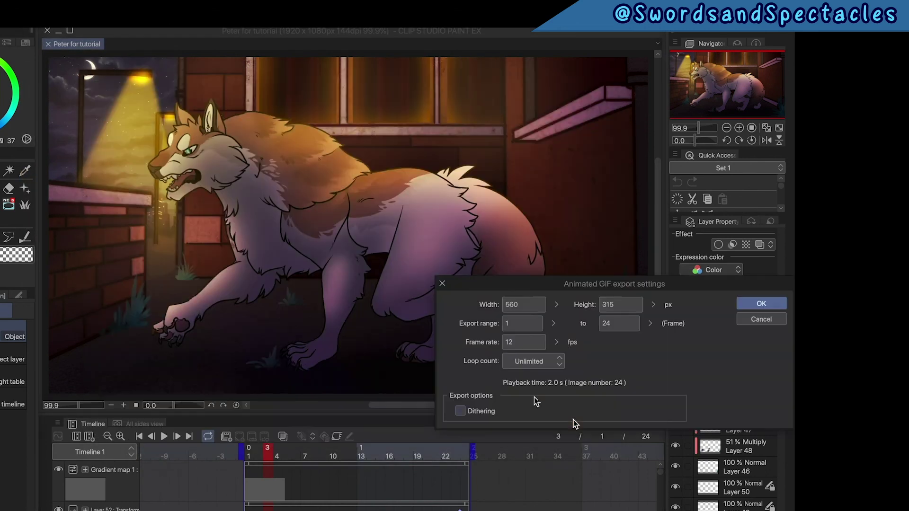
Set the GIF's size to 1920 x 1080 px and run the export.
drag(571, 285, 417, 230)
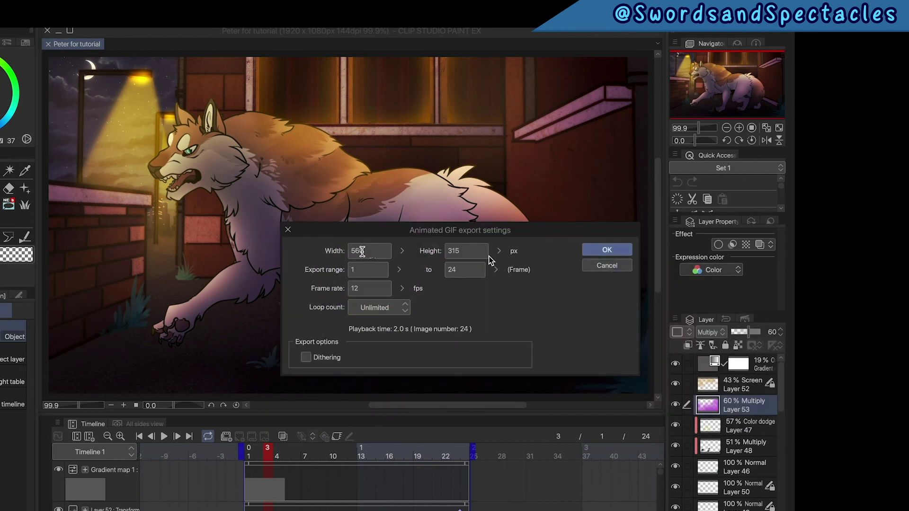
double_click(373, 252)
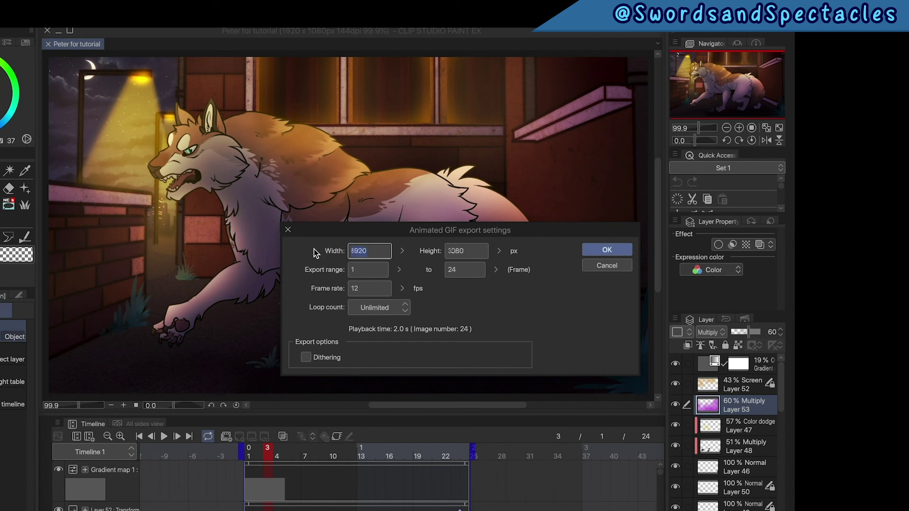
click(608, 251)
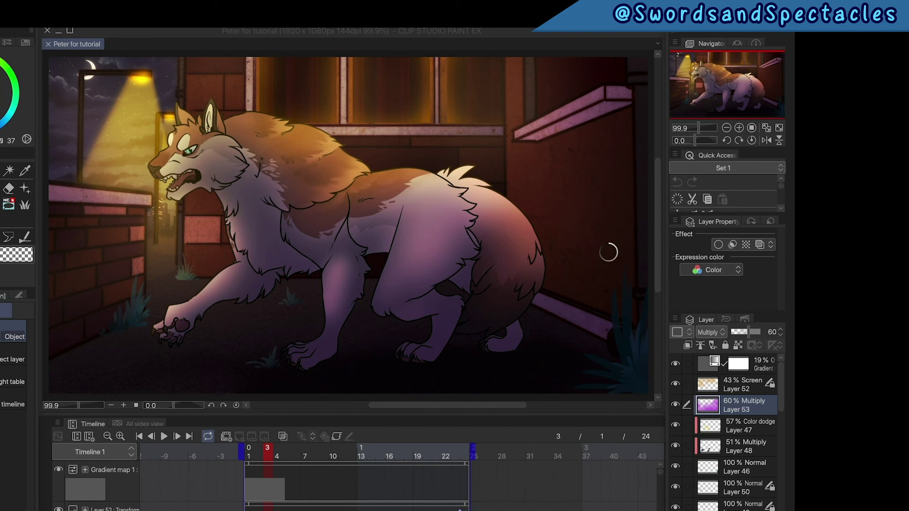